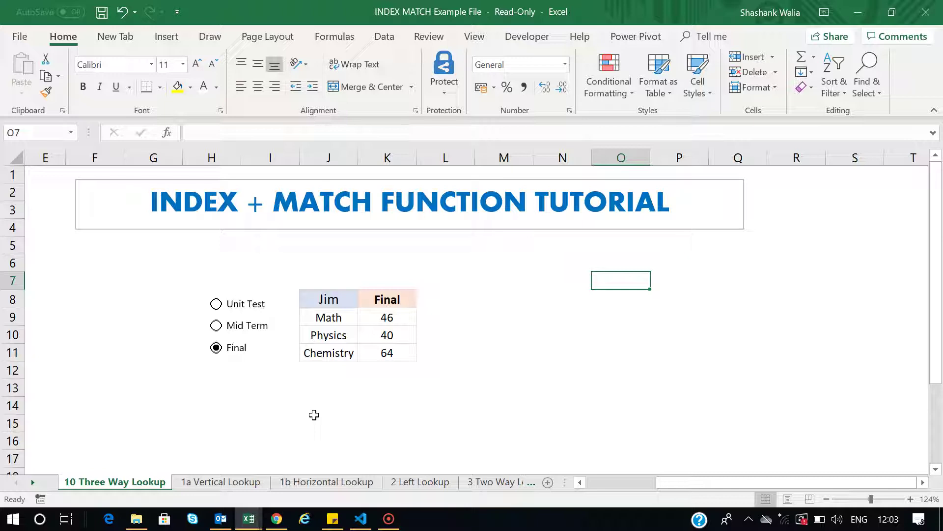
Step: Clear the student's name from cell J8 and enter the same name again
click(327, 299)
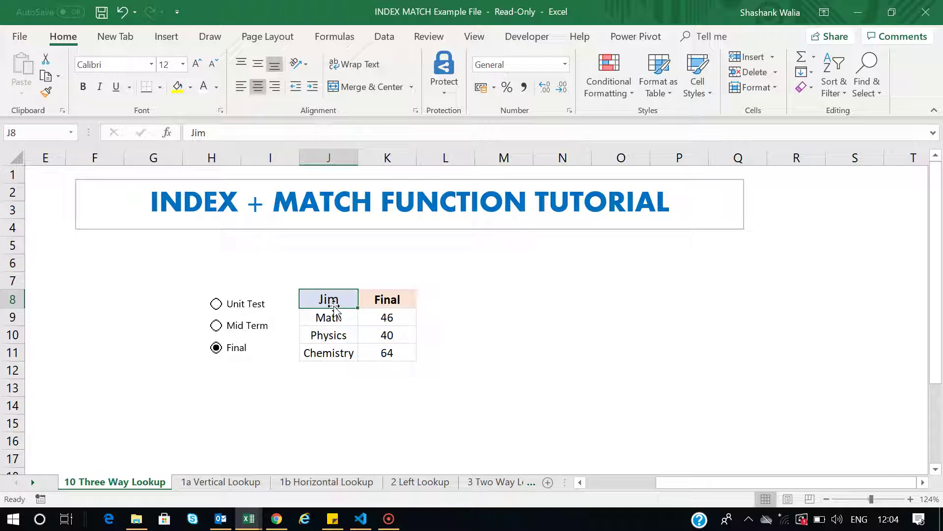
key(Delete)
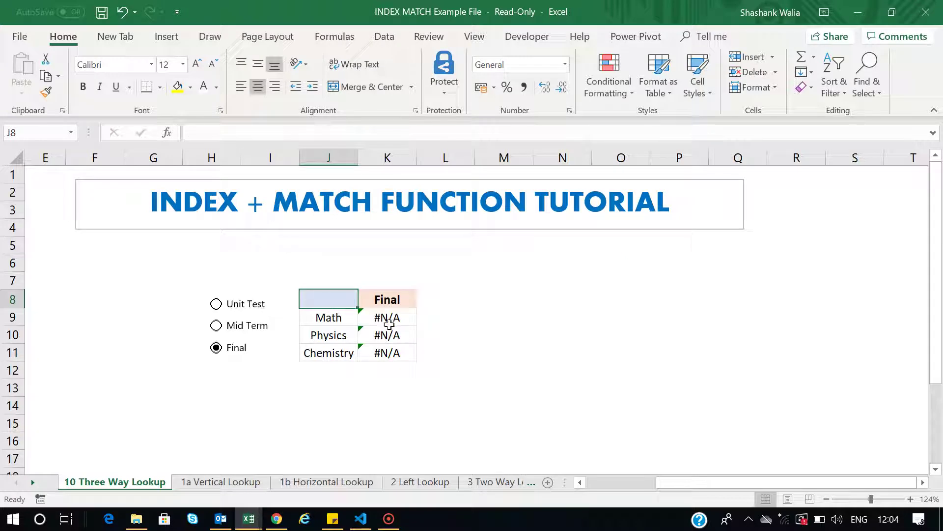
text(JIM)
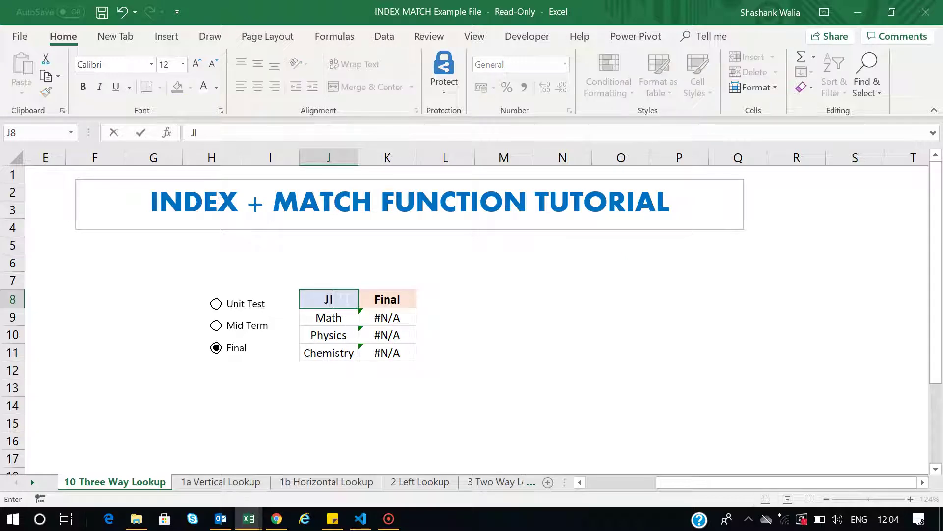
key(BackSpace)
key(BackSpace)
key(BackSpace)
text(Jim)
key(Return)
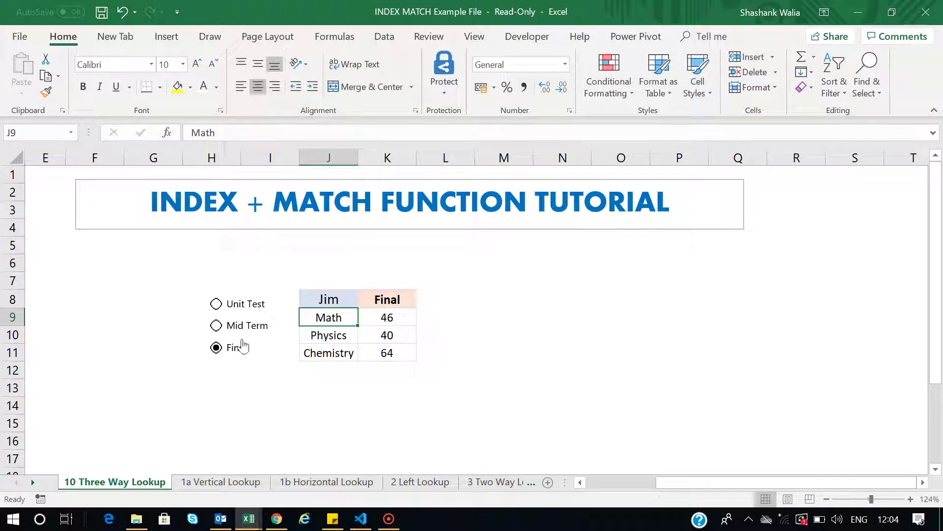
Step: Switch the exam option to Unit Test, to Mid Term and back to Final to compare the looked-up marks
click(216, 303)
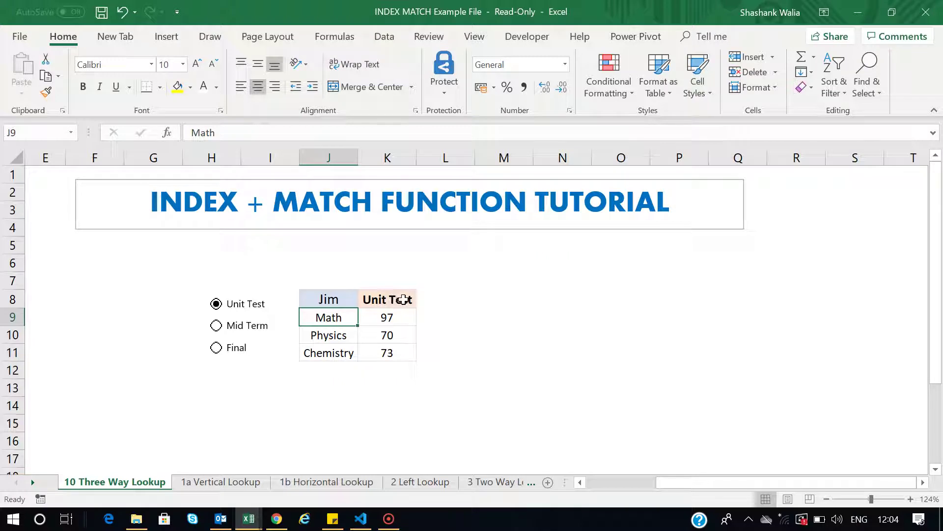
click(217, 326)
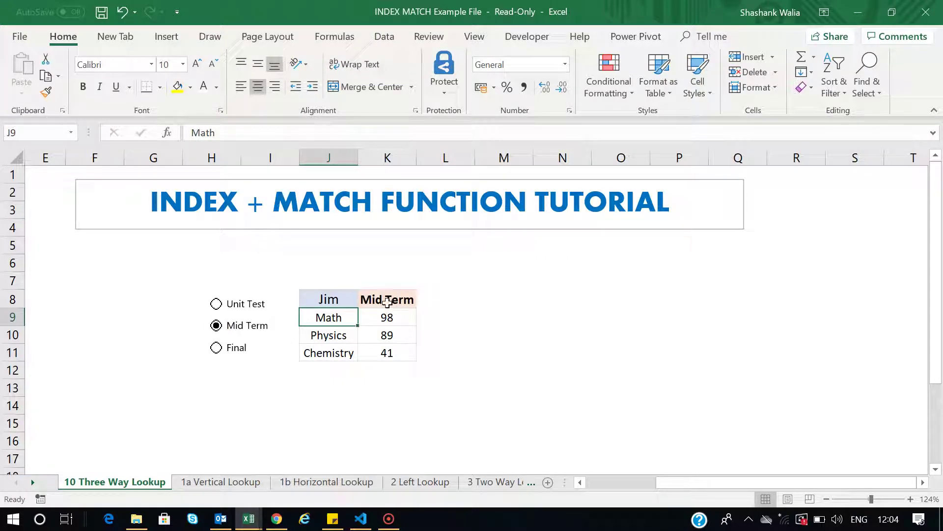
click(217, 349)
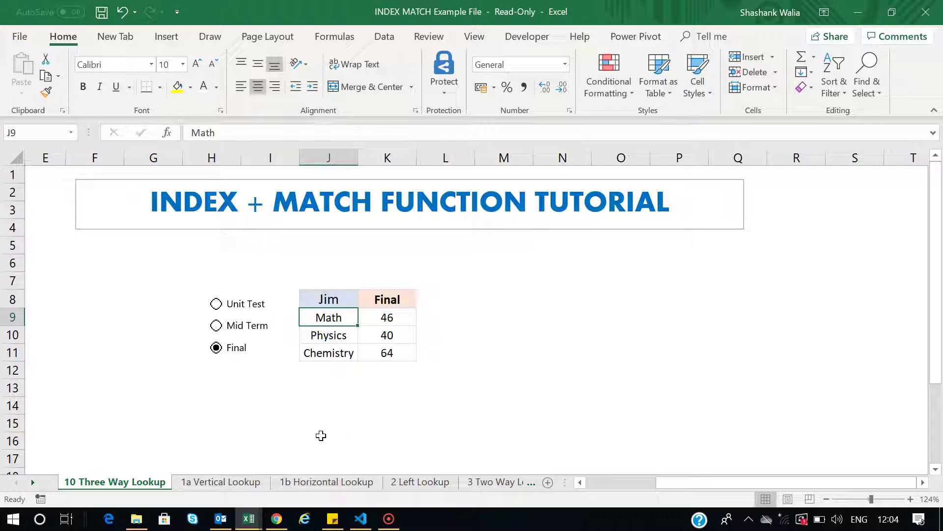
Step: Open the 1a Vertical Lookup sheet and examine its Marks and Name columns
click(247, 483)
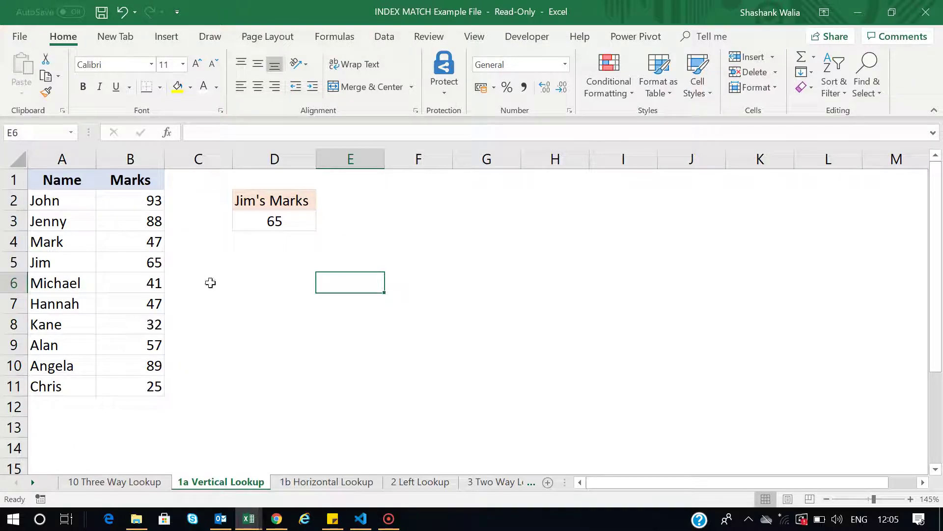
click(268, 276)
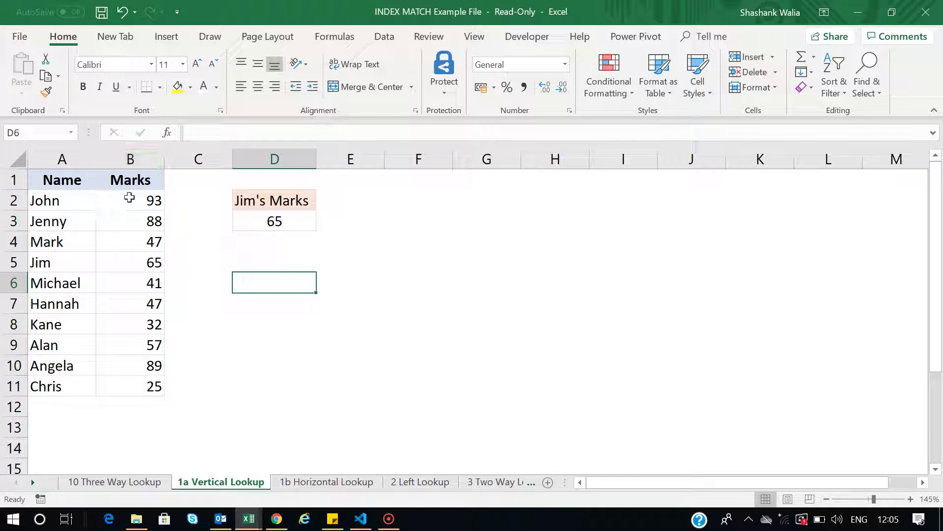
click(9, 221)
click(132, 159)
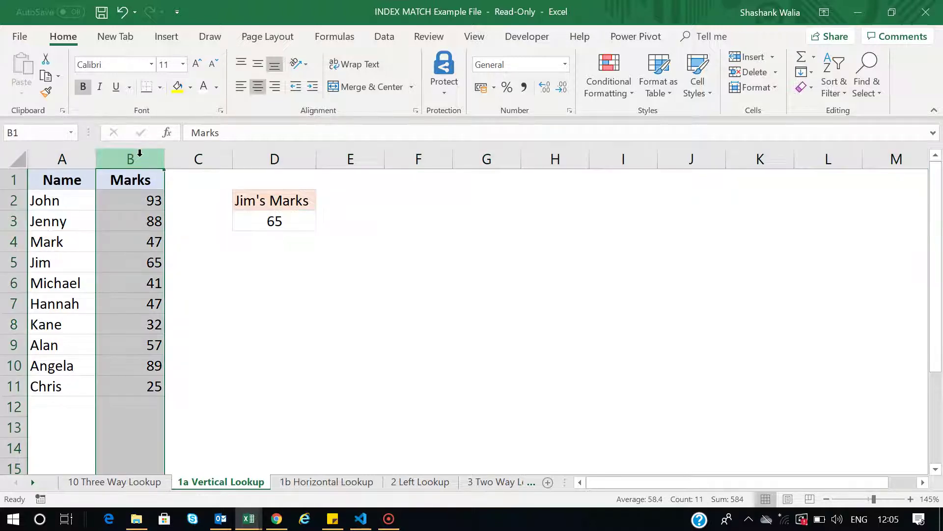
click(140, 220)
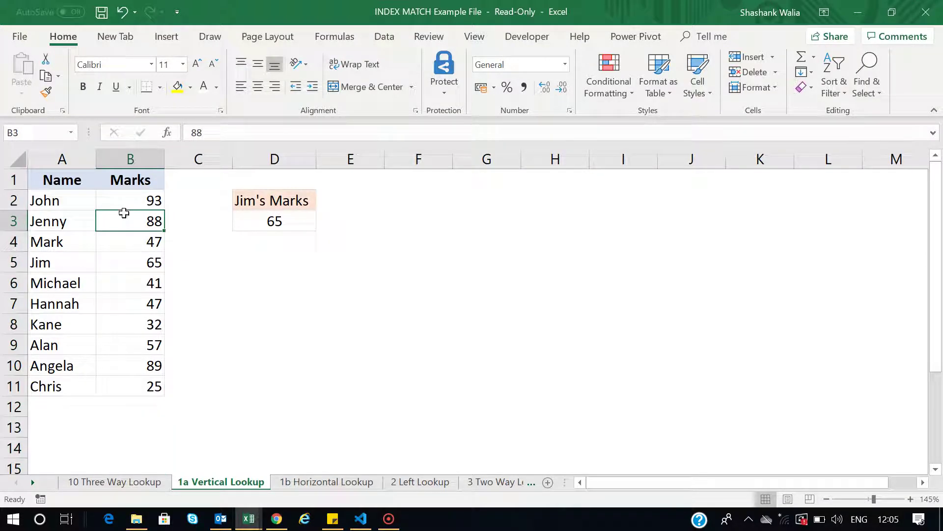
click(5, 220)
click(73, 151)
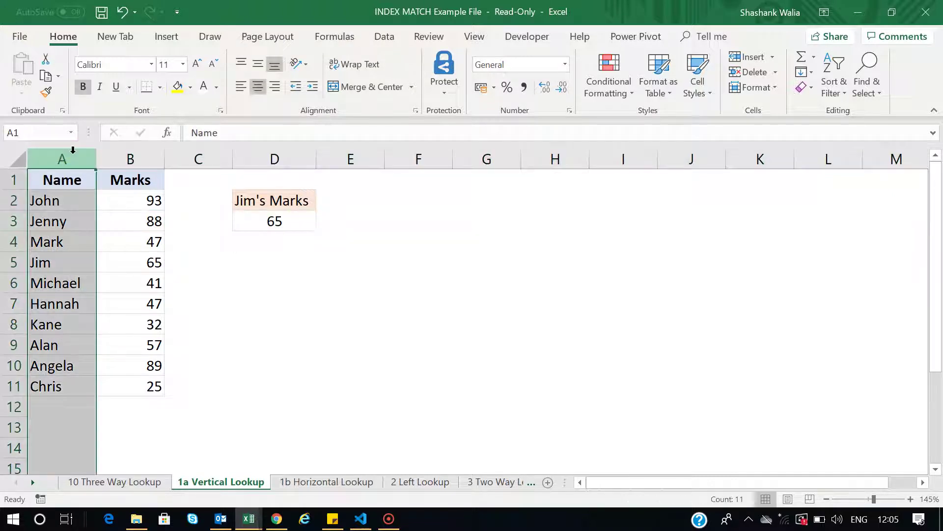
click(46, 223)
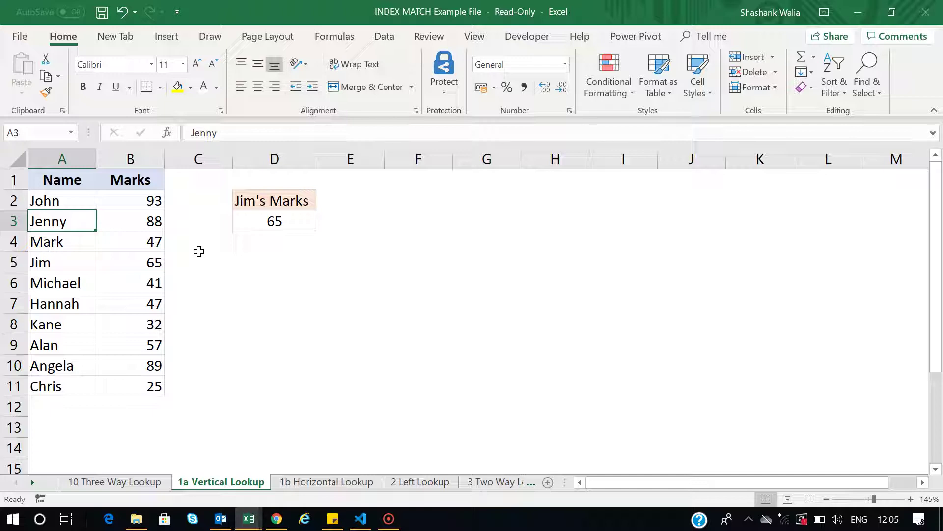
Step: Enter the formula =INDEX(A1:B11,3,1) in cell D5 to return the name from the table's third row
click(264, 268)
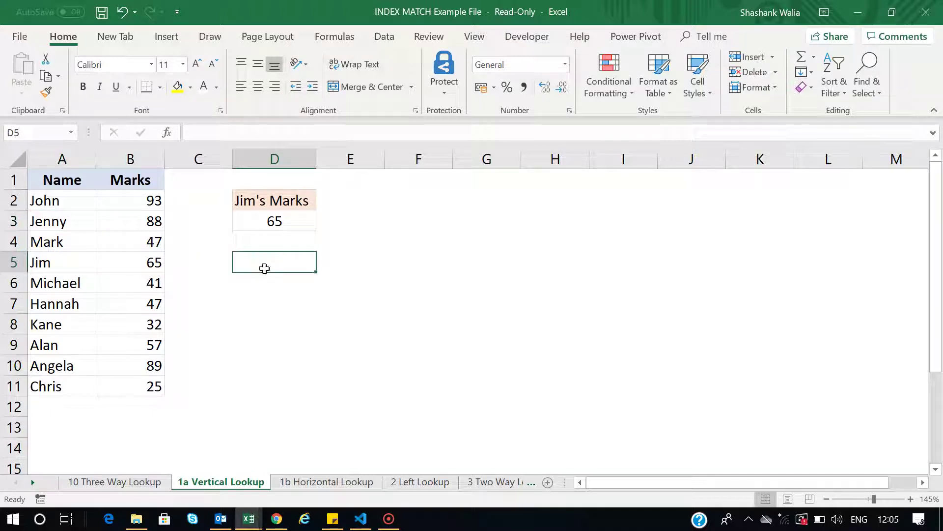
text(=)
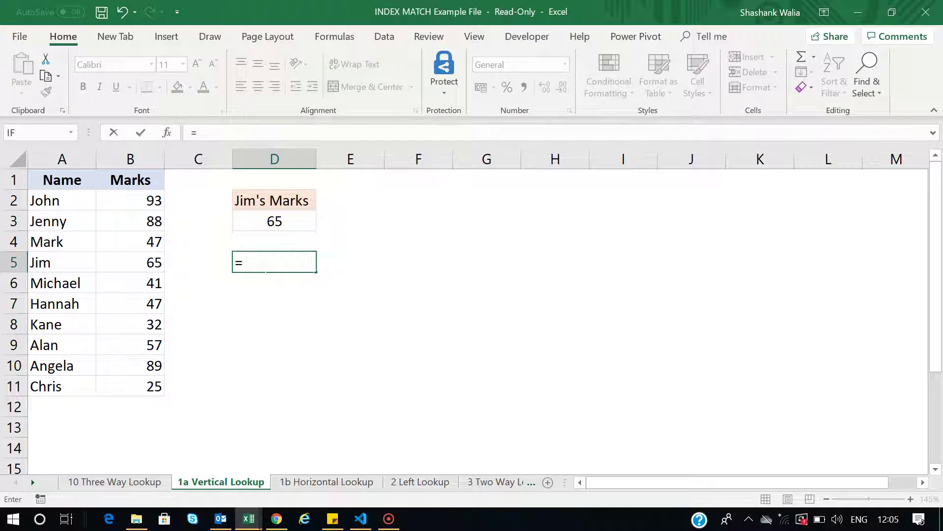
text(index)
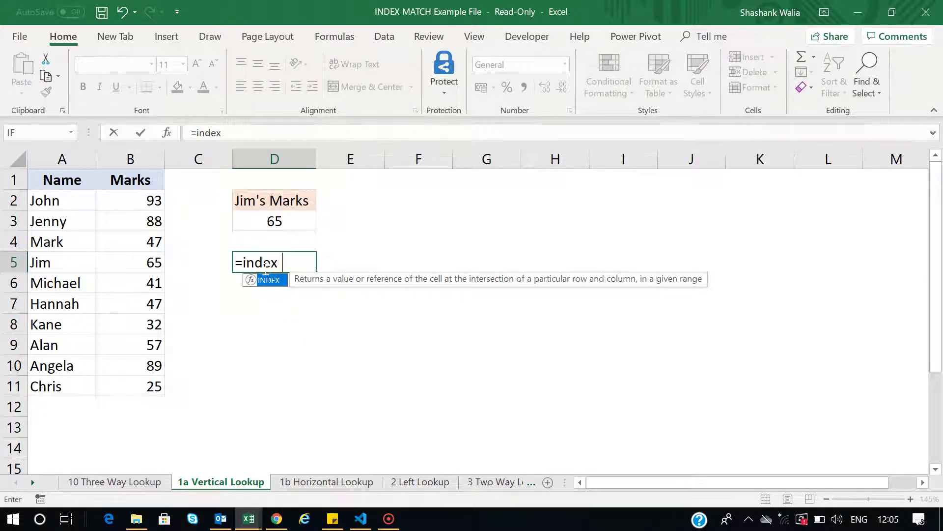
text(()
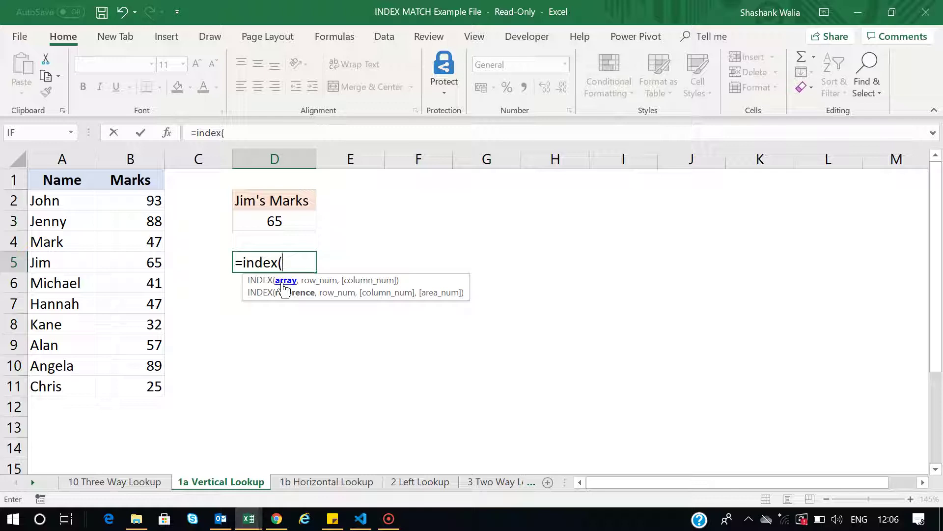
click(50, 180)
drag(85, 221, 135, 392)
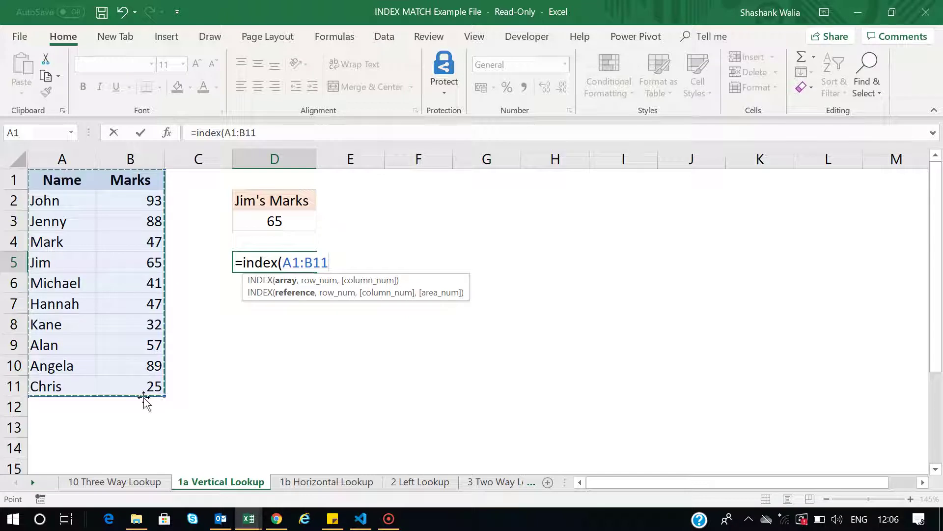
text(,)
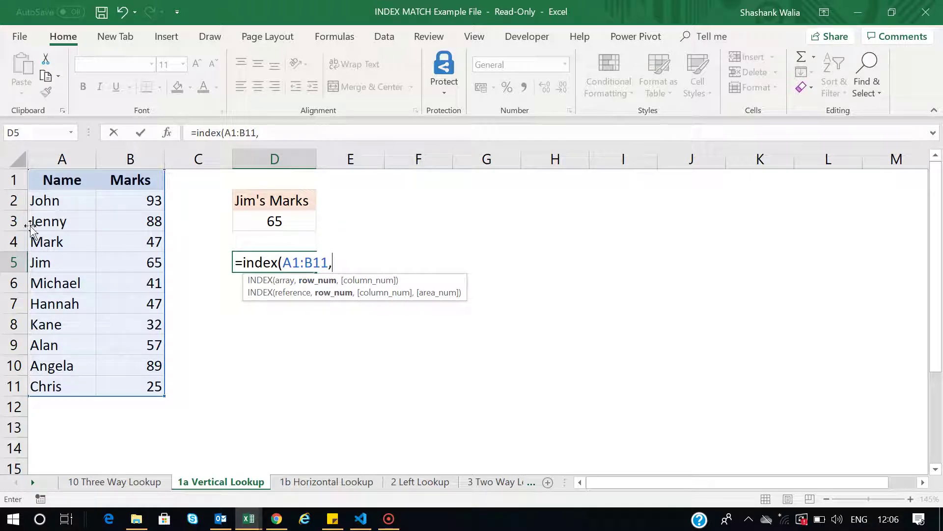
text(3,)
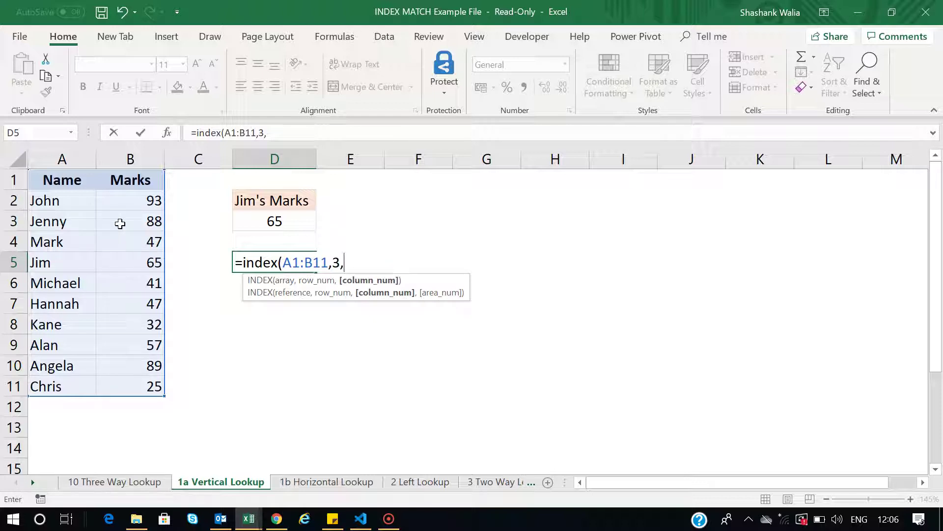
text(1))
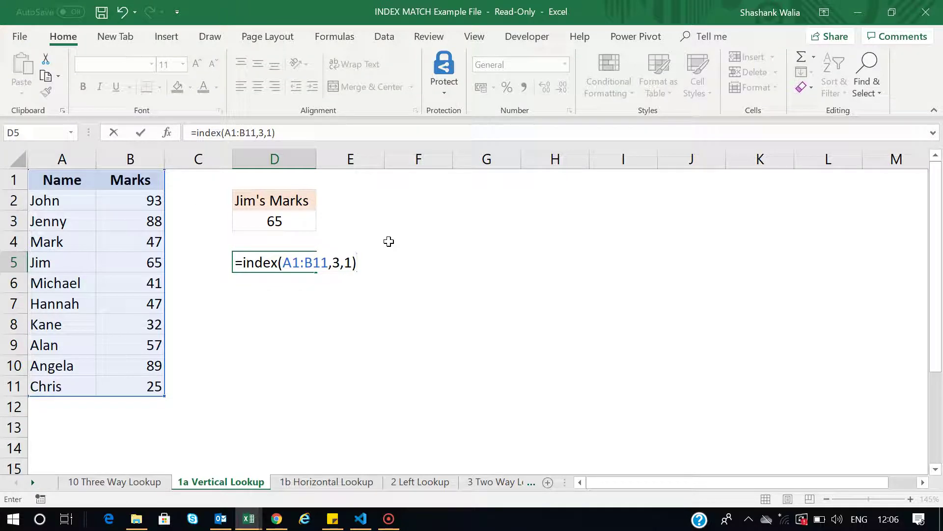
key(Return)
click(286, 266)
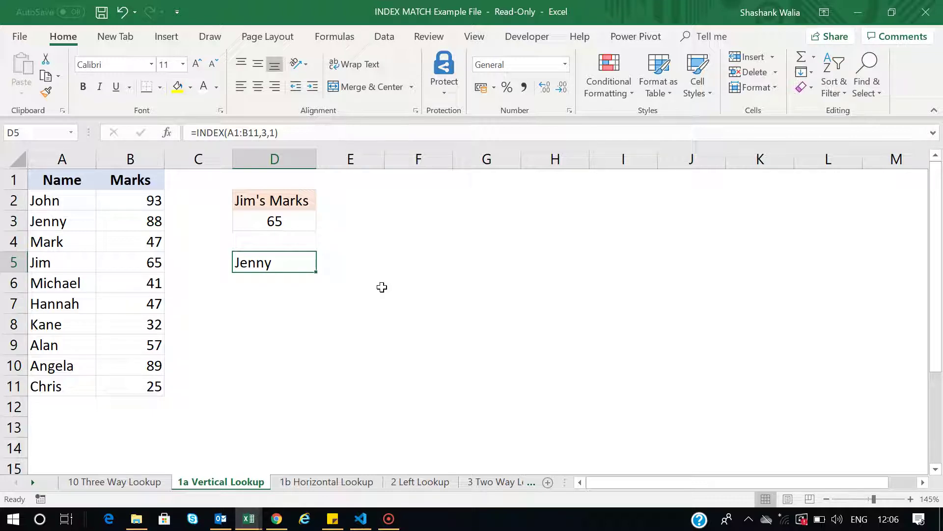
Step: Enter =INDEX(A1:B11,5,2) in cell D6 to return the mark from the table's fifth row
click(264, 283)
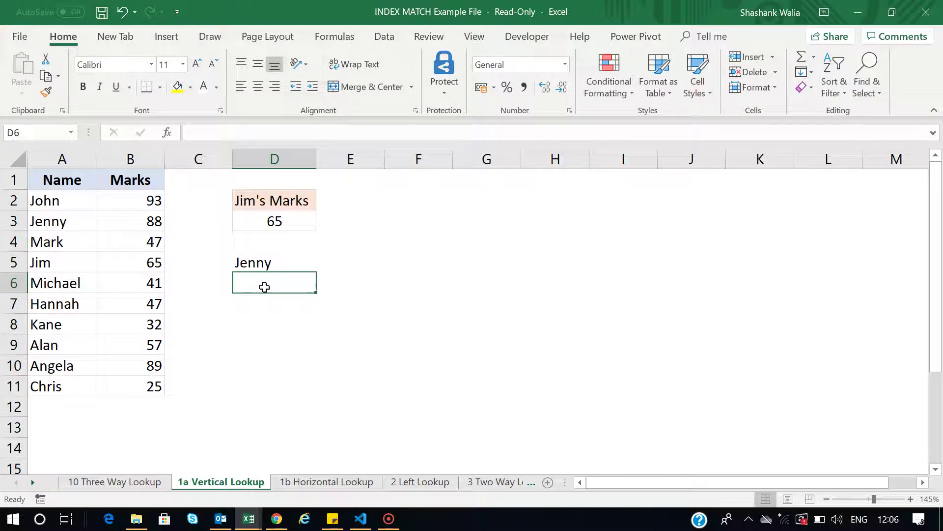
text(=inde)
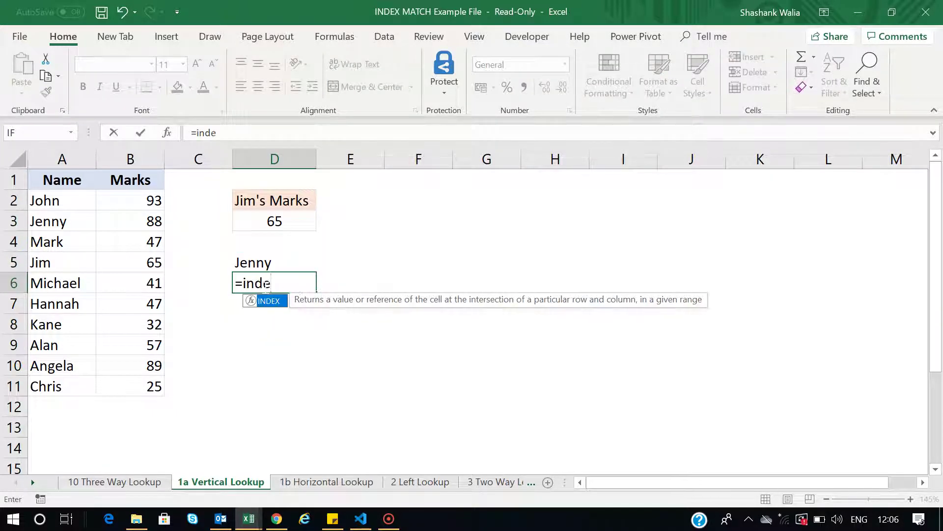
double_click(269, 300)
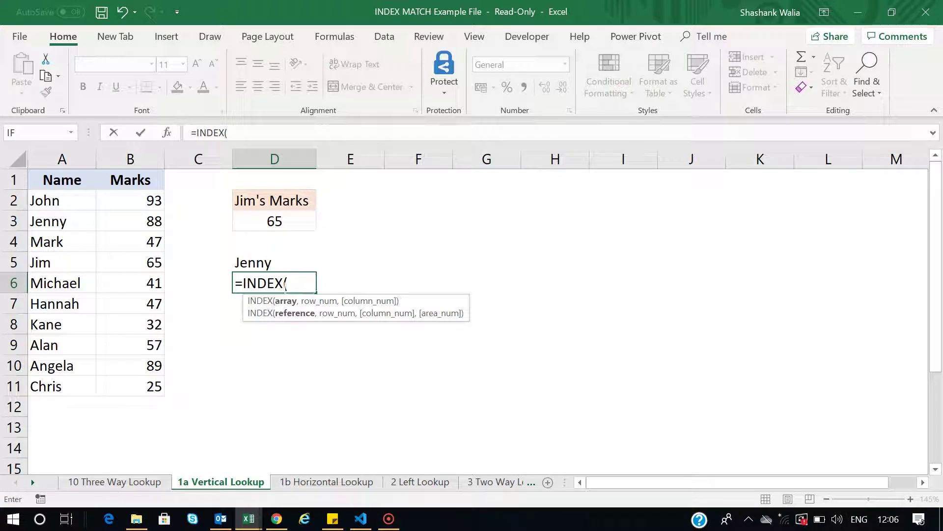
drag(43, 179, 133, 385)
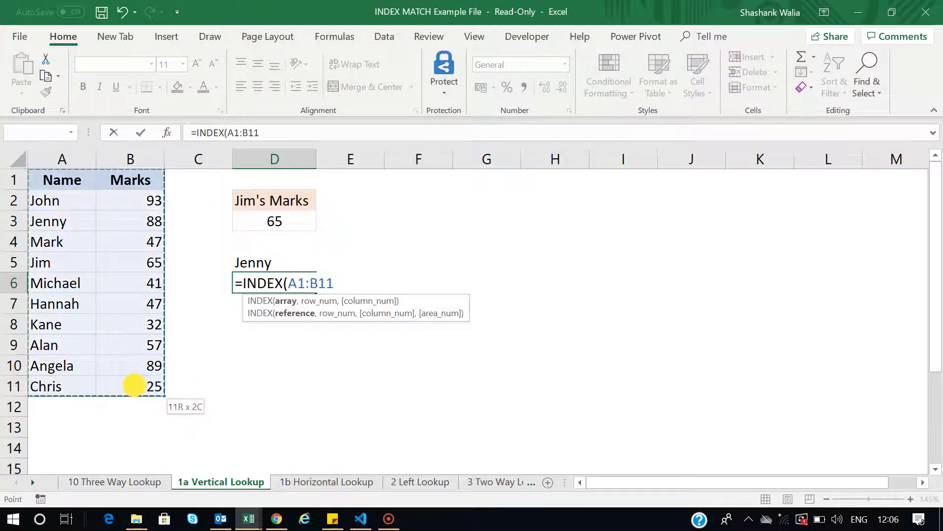
text(,)
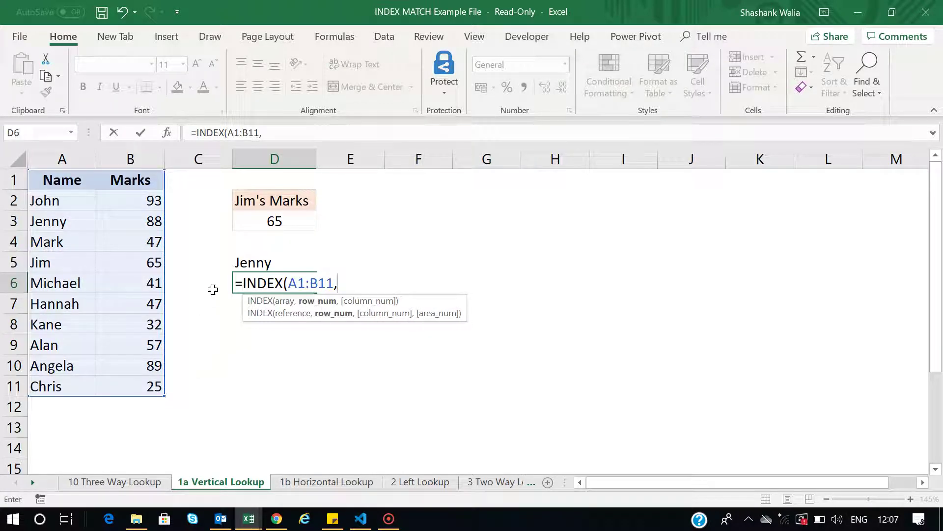
text(5,2)
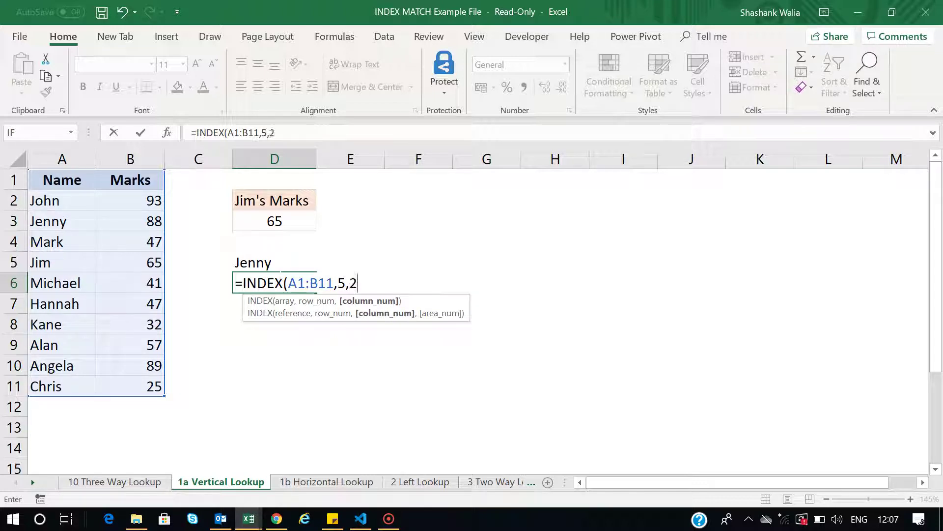
text())
key(Return)
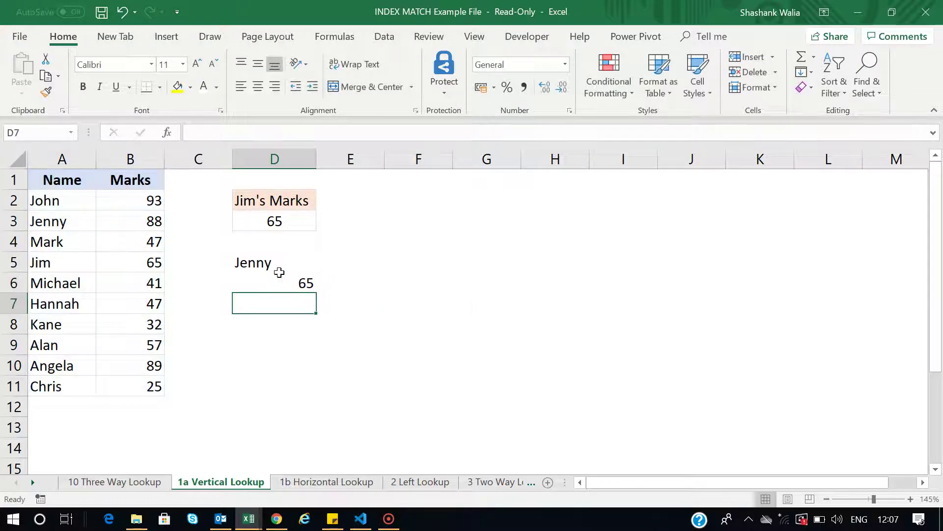
click(297, 282)
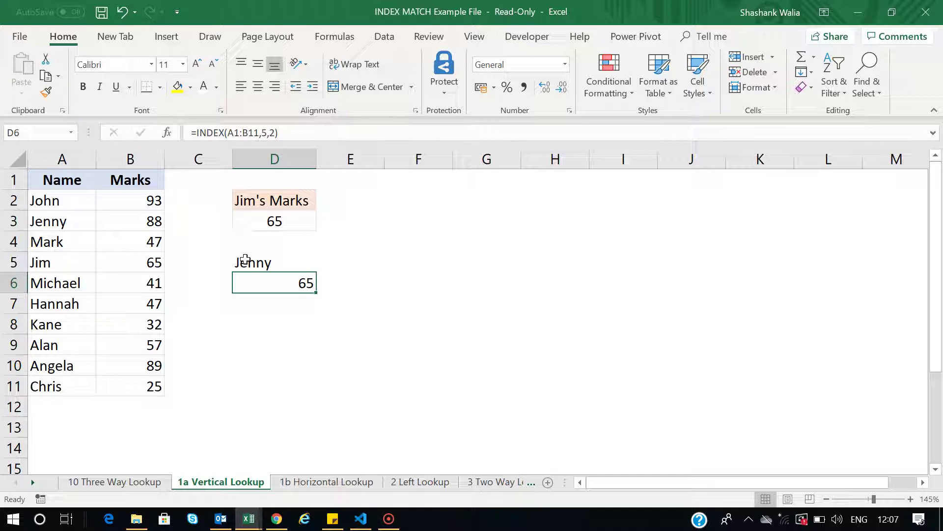
Step: Delete both INDEX example formulas from cells D5 and D6
drag(248, 263, 295, 281)
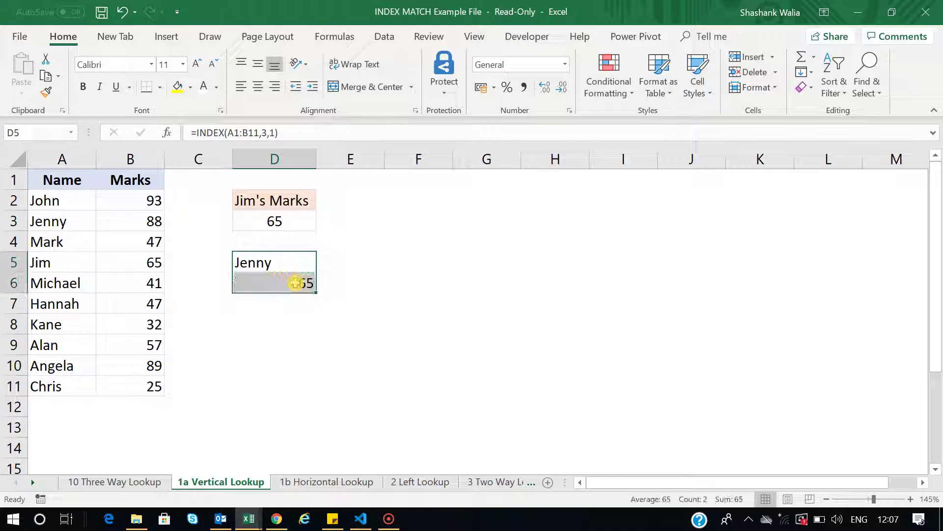
key(Delete)
click(394, 269)
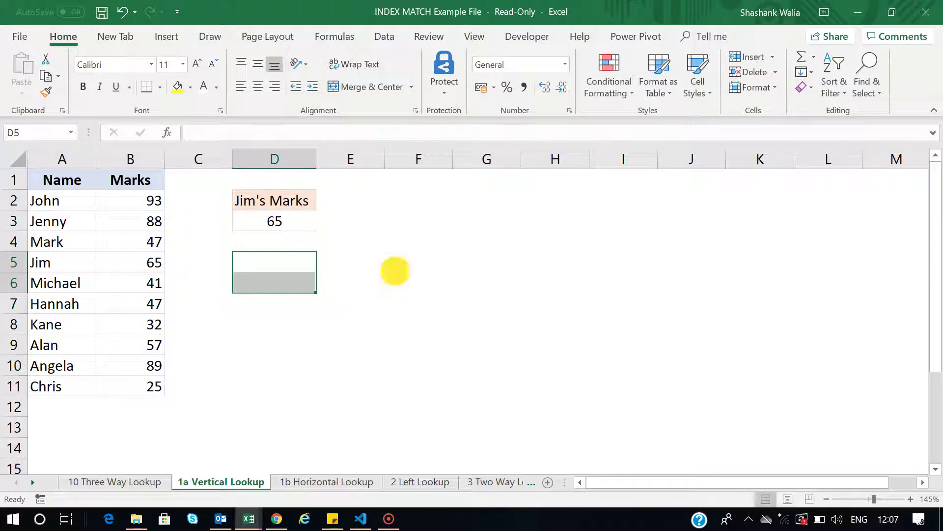
Step: Enter a MATCH formula in cell D5 that looks up the name in A5, as quoted text, within A1:A11 with an exact match
click(272, 266)
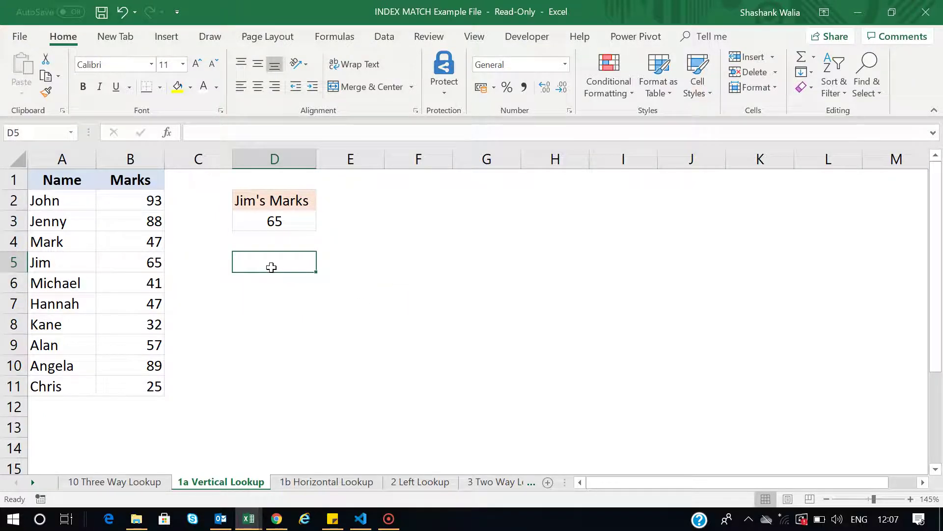
text(=ma)
text(t)
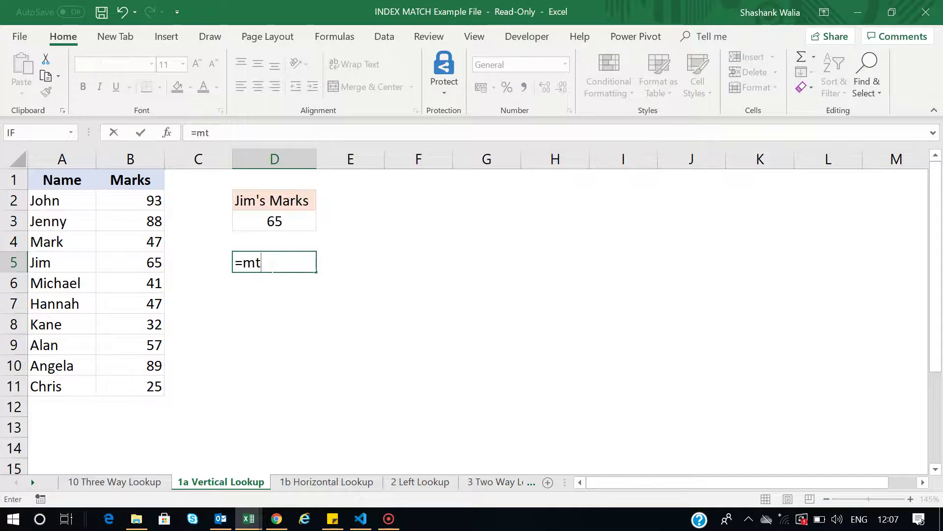
key(BackSpace)
text(atc)
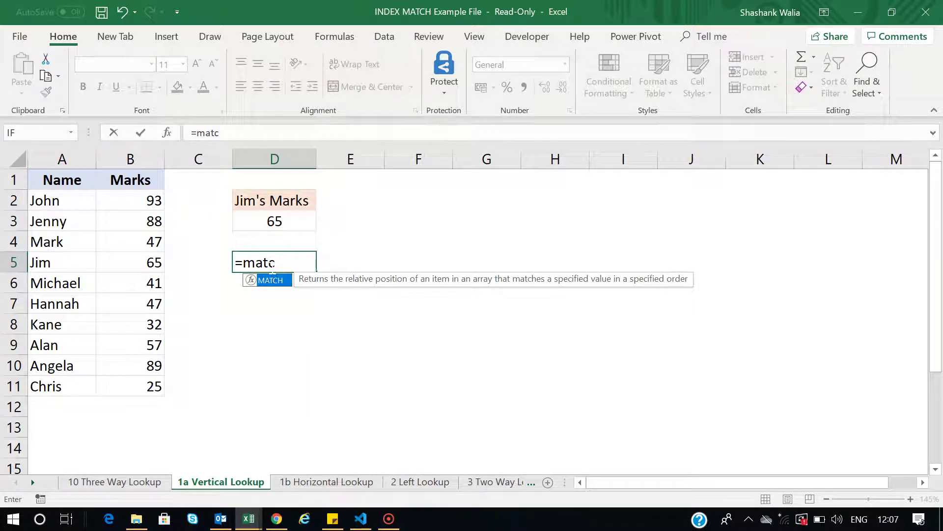
double_click(269, 280)
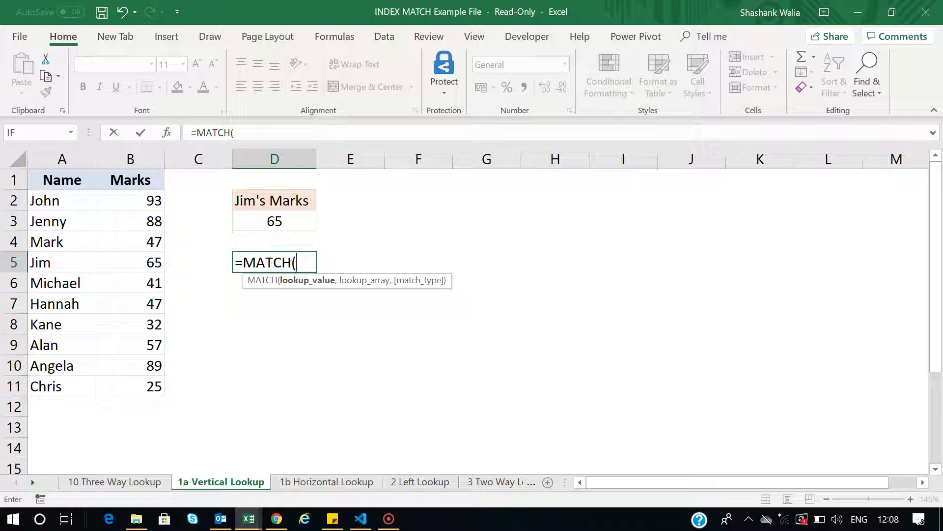
text("jim",)
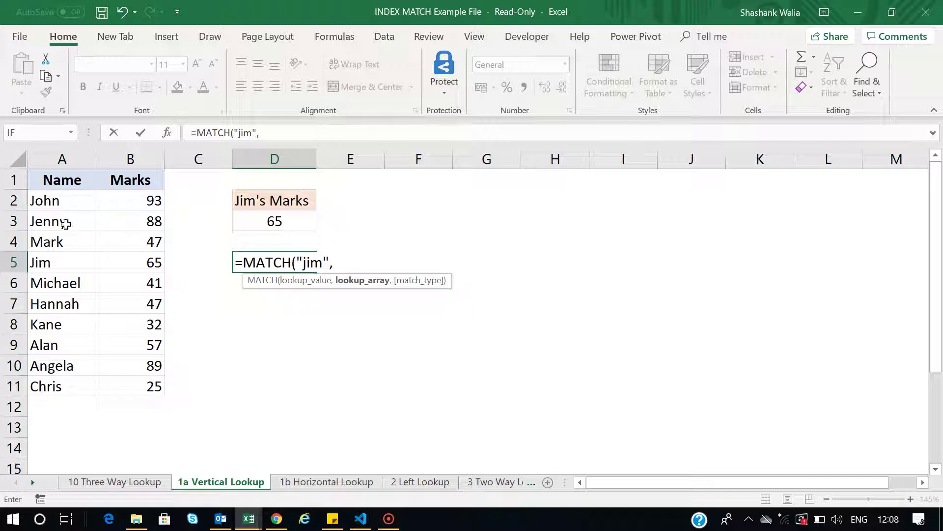
drag(54, 180, 63, 386)
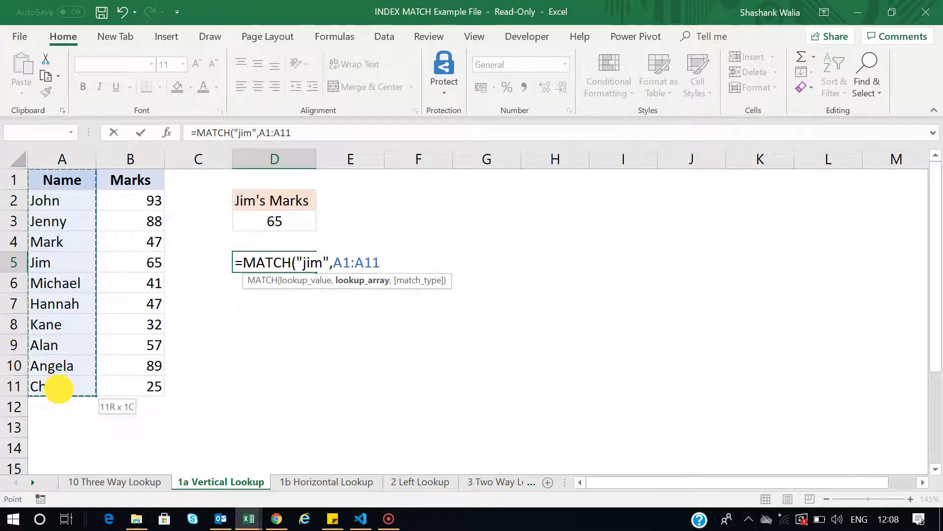
text(,)
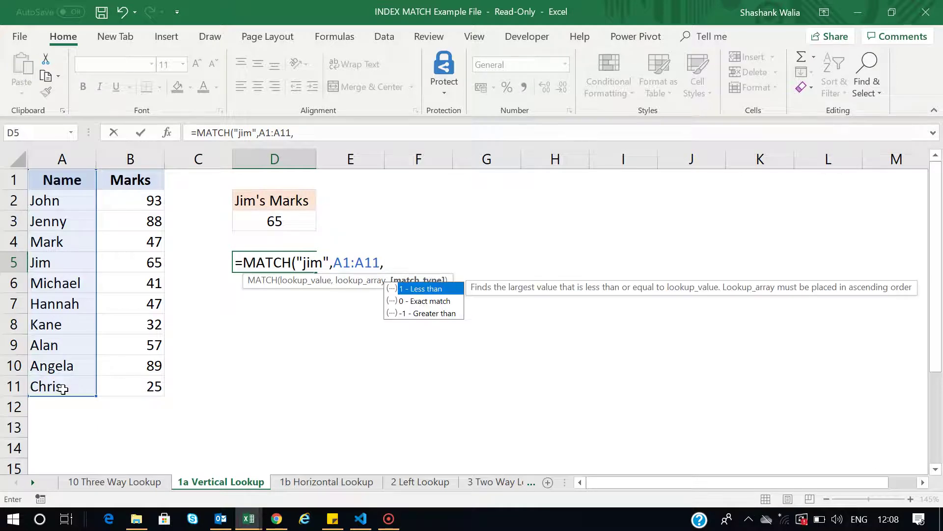
double_click(430, 301)
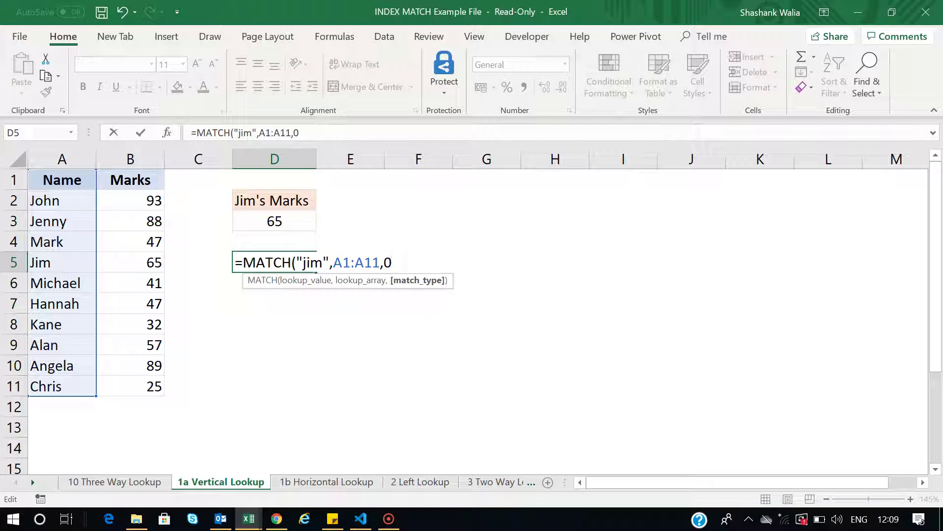
text())
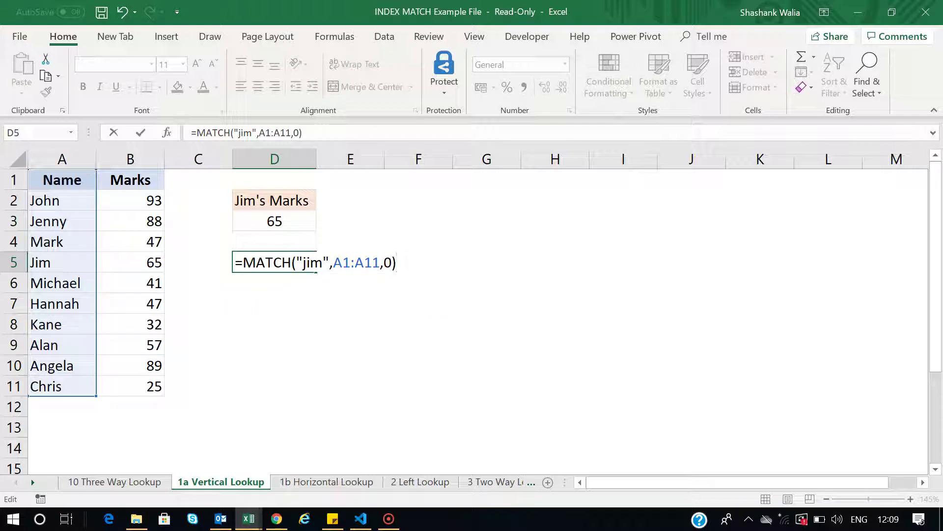
key(Return)
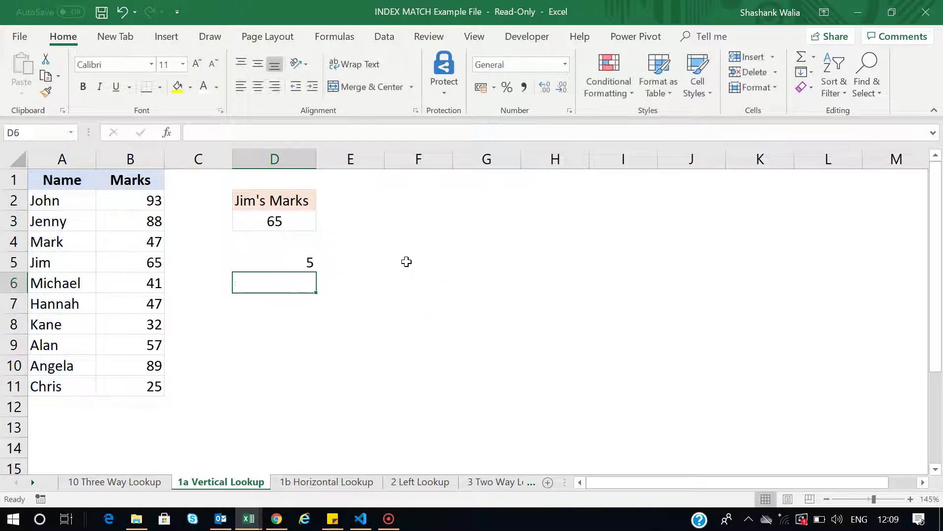
Step: Replace the formula in cell D5 with =MATCH(D4,A1:A11,0) so the lookup value comes from cell D4
click(301, 261)
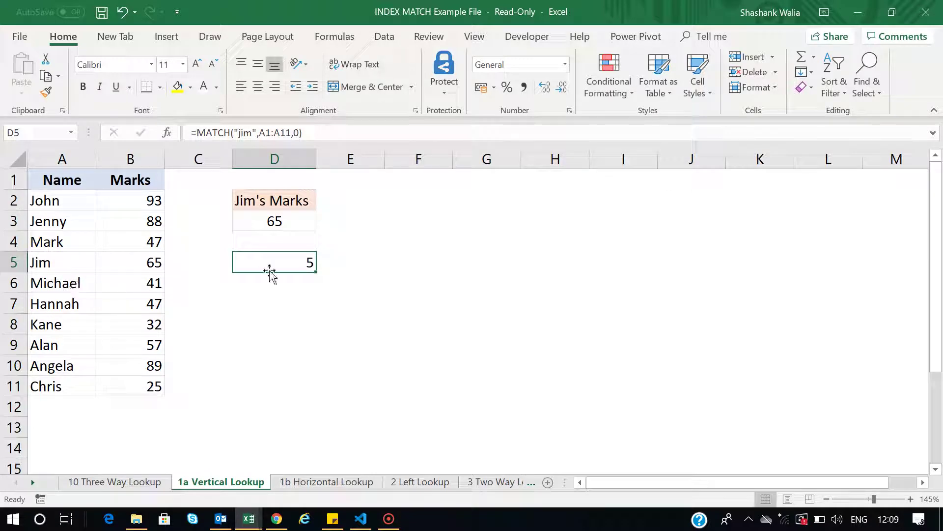
click(280, 239)
click(270, 264)
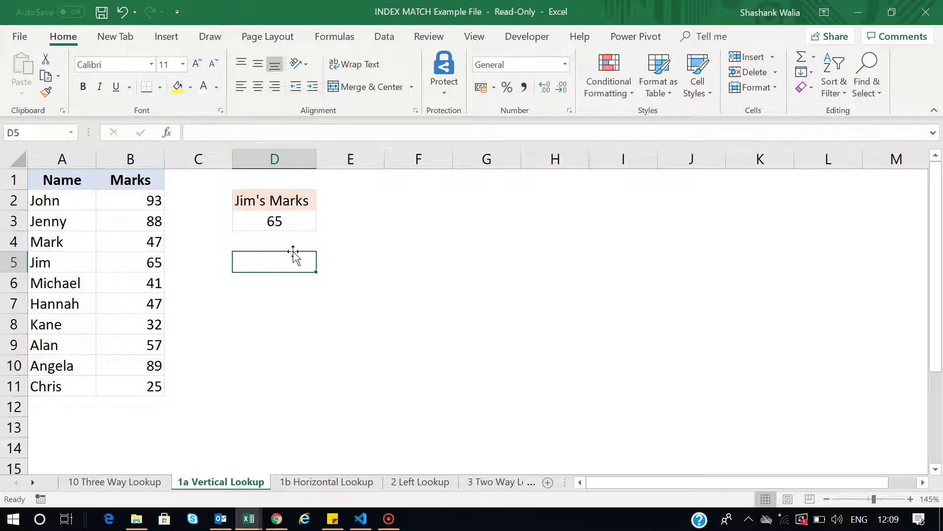
text(=matc)
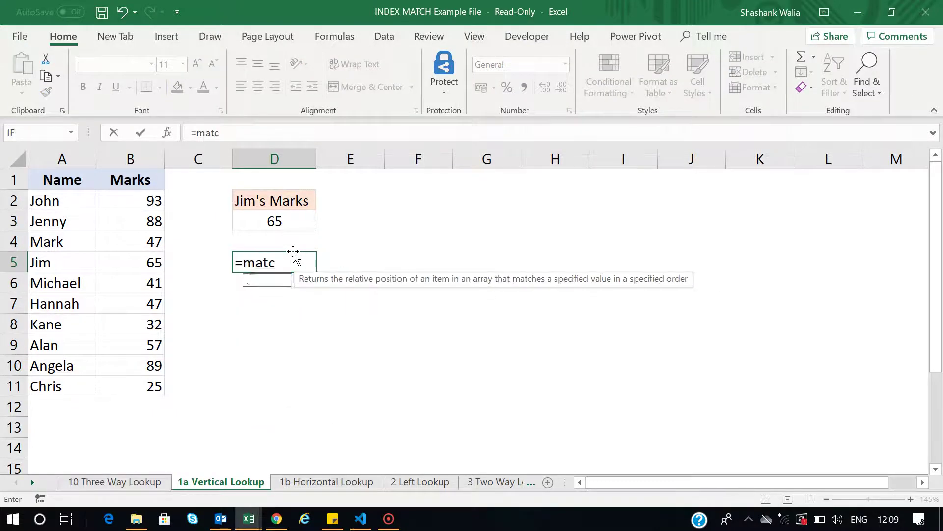
text(h()
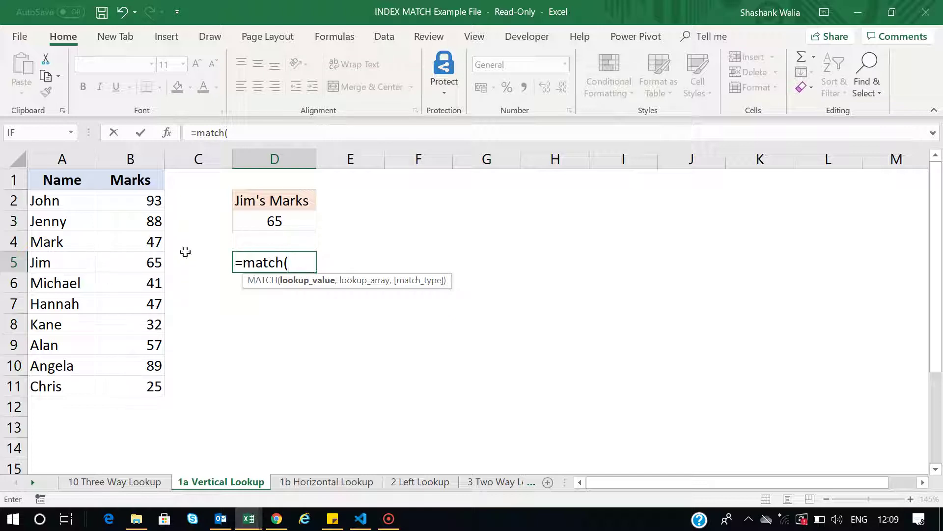
click(265, 240)
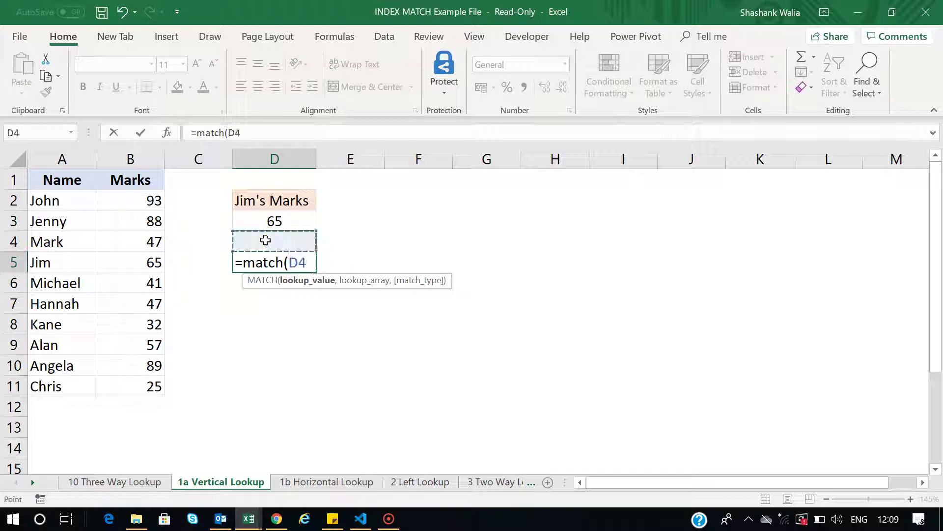
text(,)
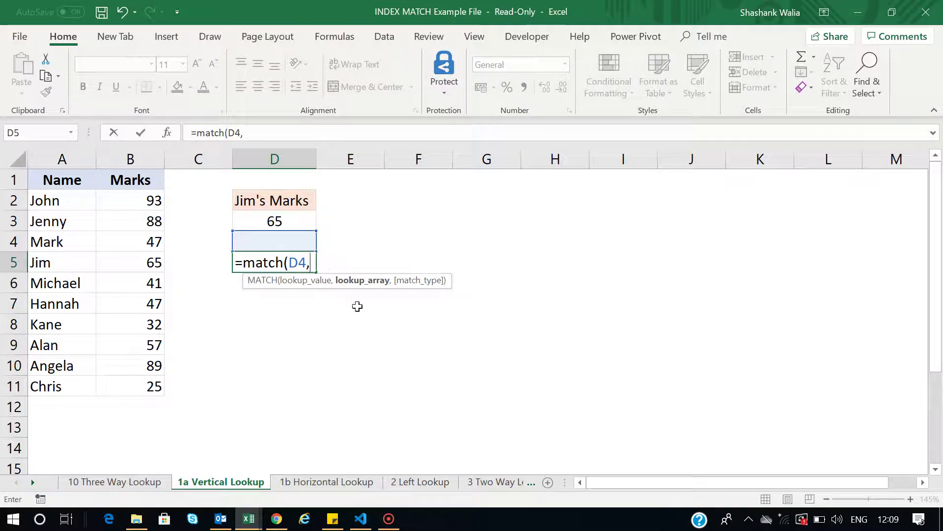
drag(67, 179, 63, 390)
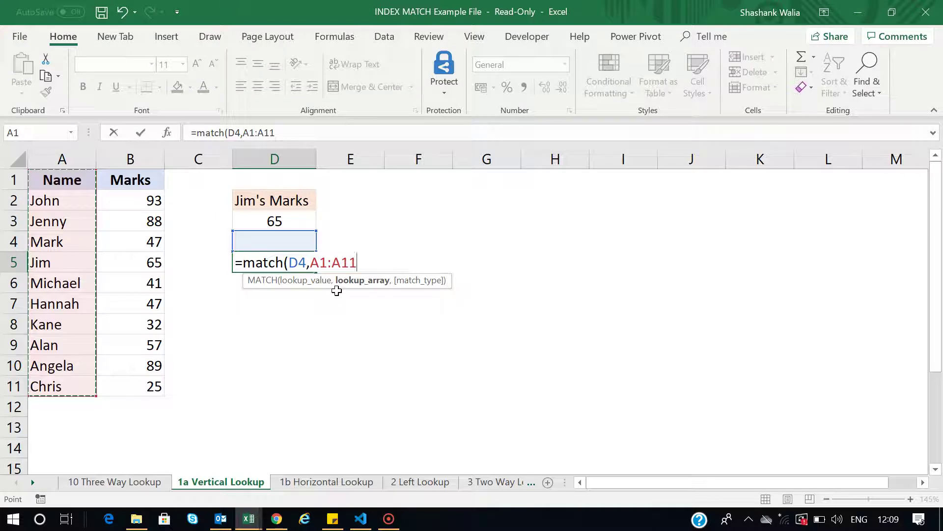
text(,)
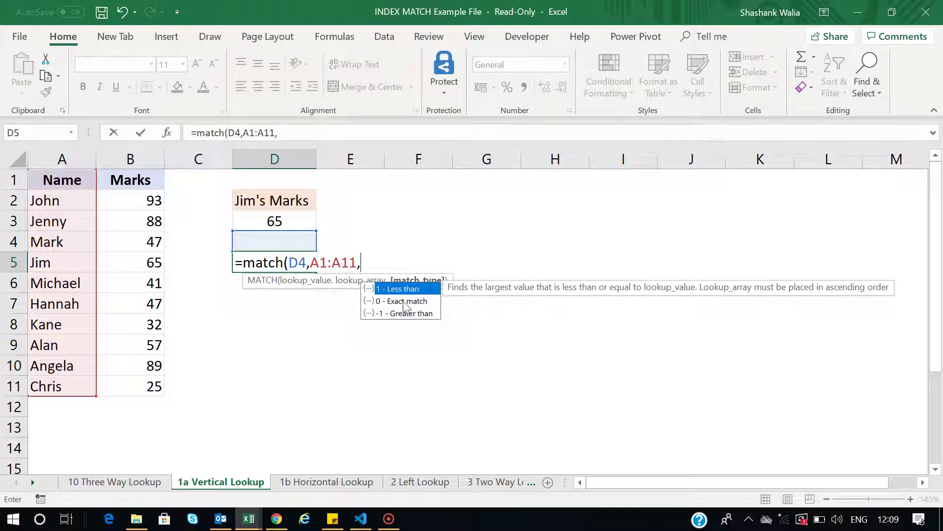
key(BackSpace)
text(0))
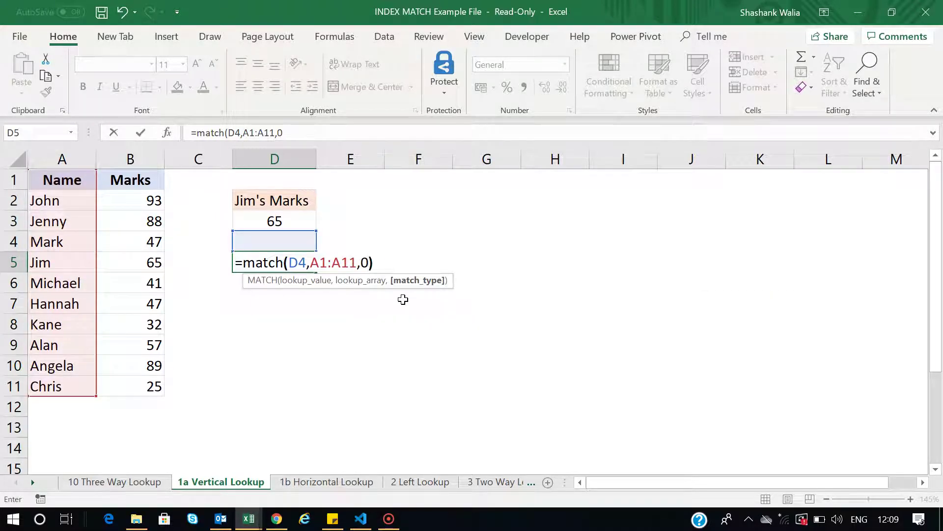
key(Return)
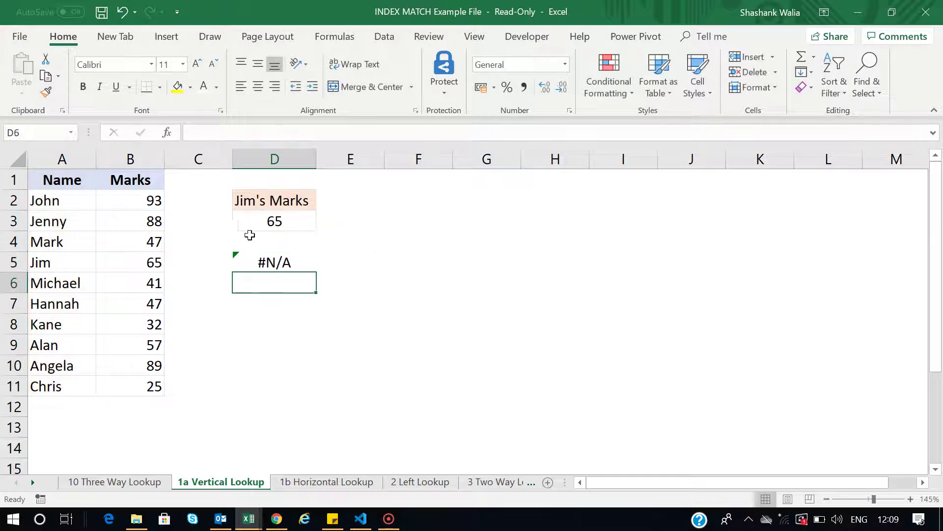
Step: Enter the first listed name (A2) as the lookup value in D4 and check its position in the table
click(260, 256)
click(257, 240)
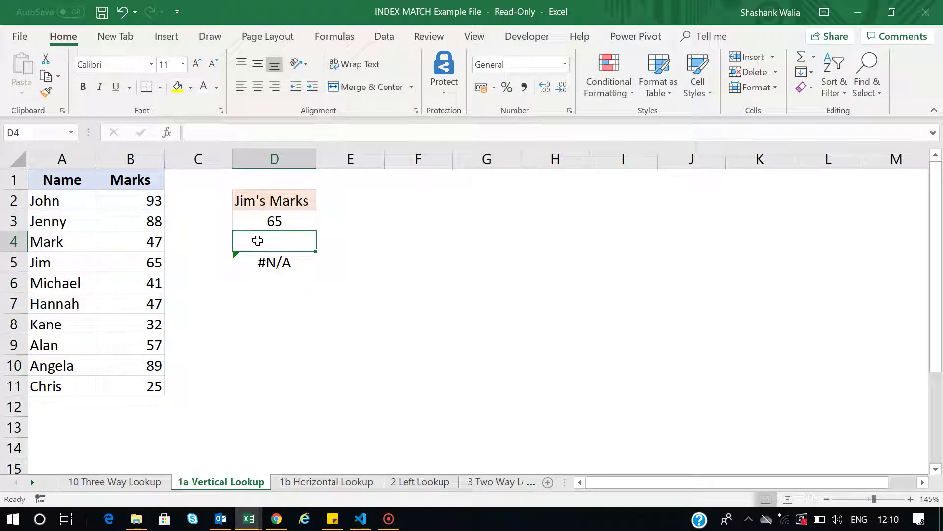
text(John)
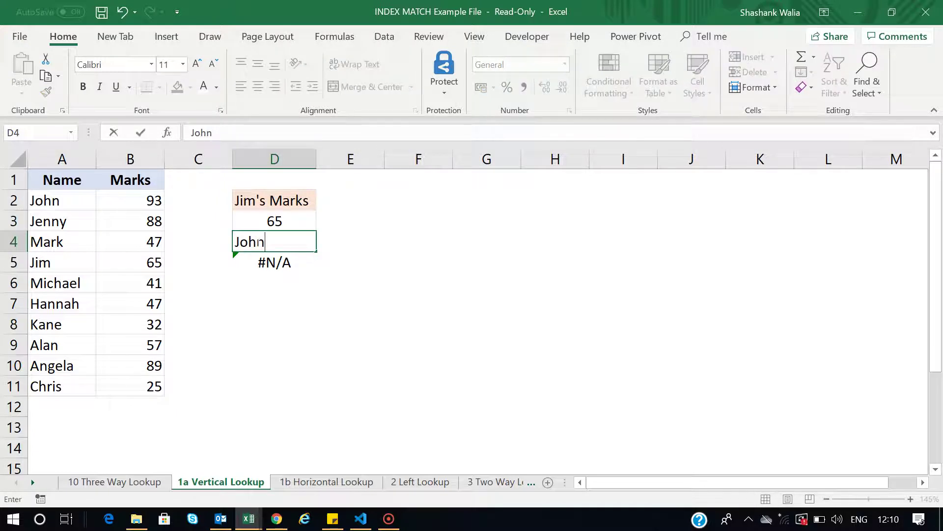
key(Return)
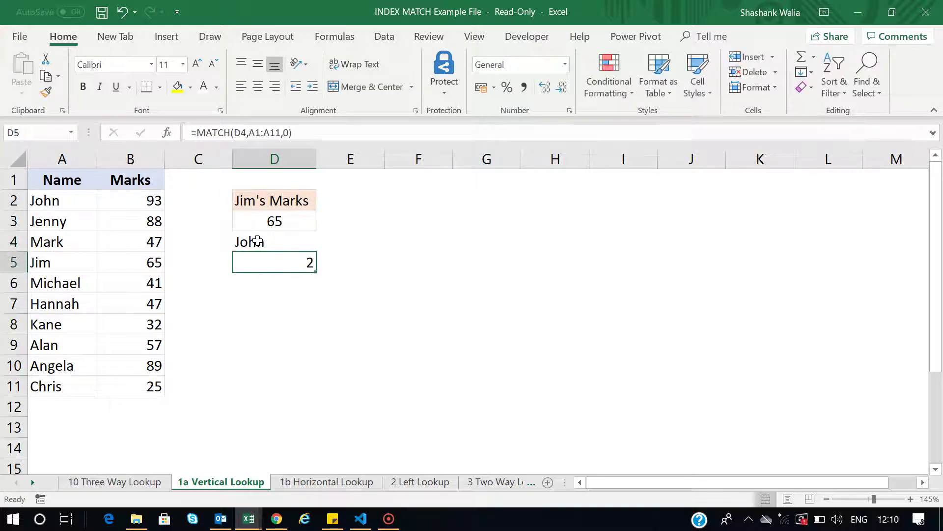
click(32, 200)
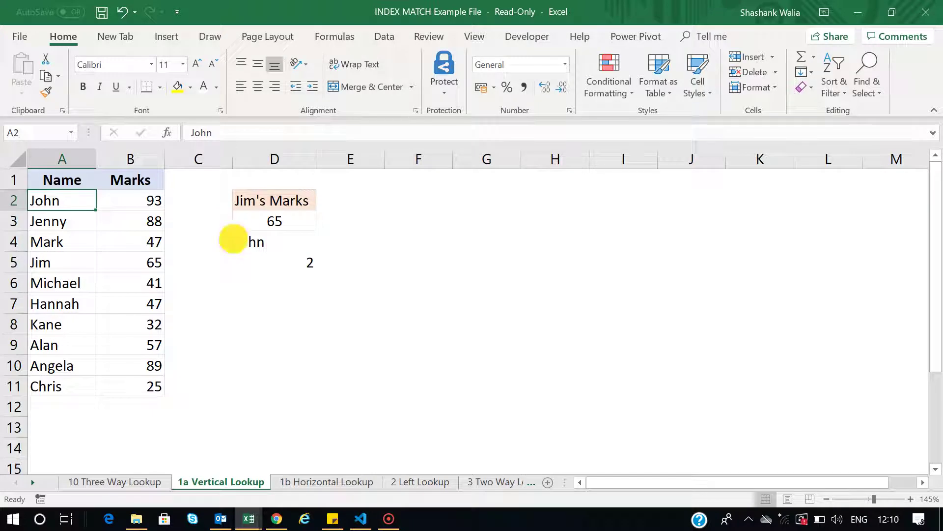
Step: Change the lookup value in D4 to the name from A8 in lowercase and check row 8's name and mark
click(234, 240)
text(kane)
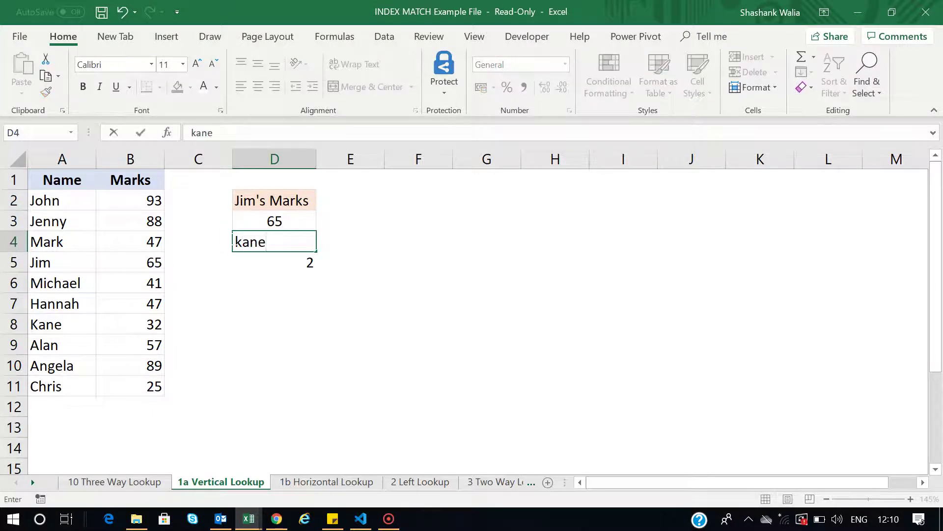
key(Return)
click(14, 324)
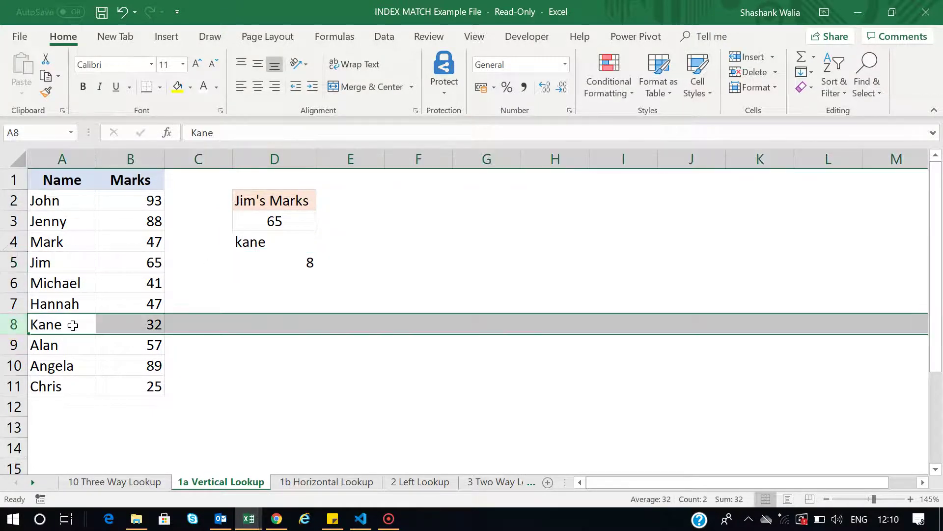
click(56, 325)
click(142, 327)
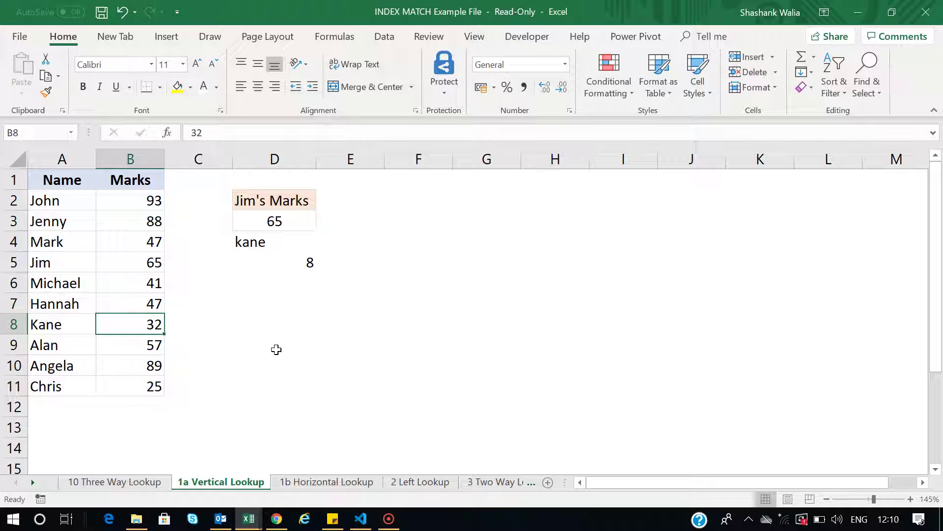
Step: Clear the lookup name and the MATCH formula from cells D4 and D5
drag(241, 240, 306, 261)
key(Delete)
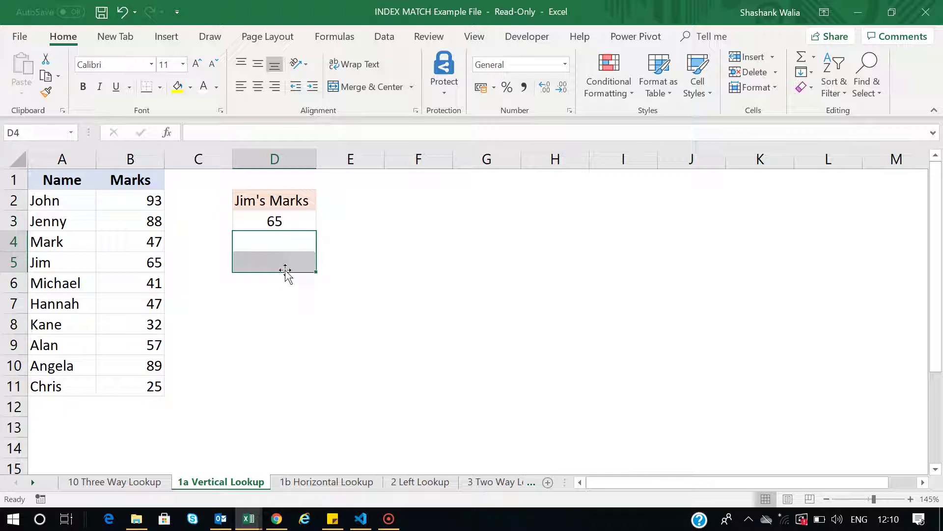
Step: In cell D5, start an INDEX formula over A1:B11 with a nested MATCH function as its row number
click(262, 262)
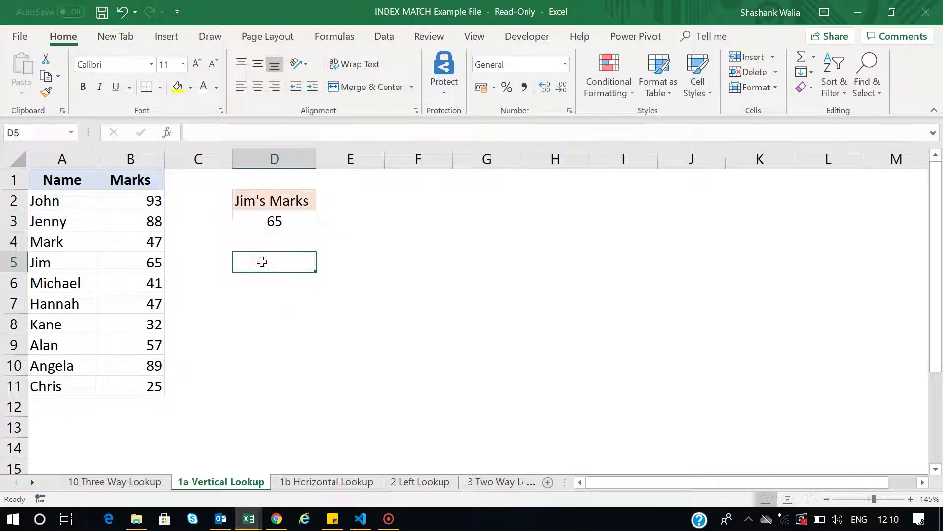
text(=inde)
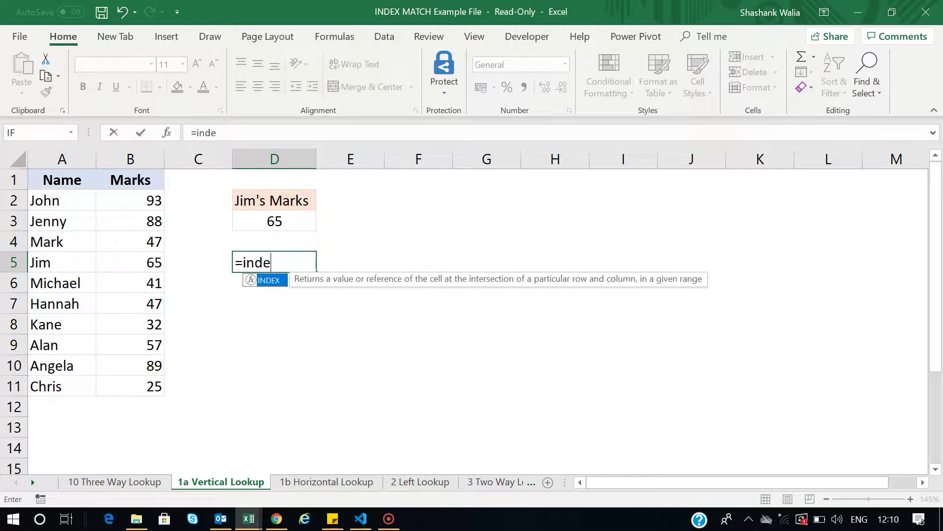
text(x()
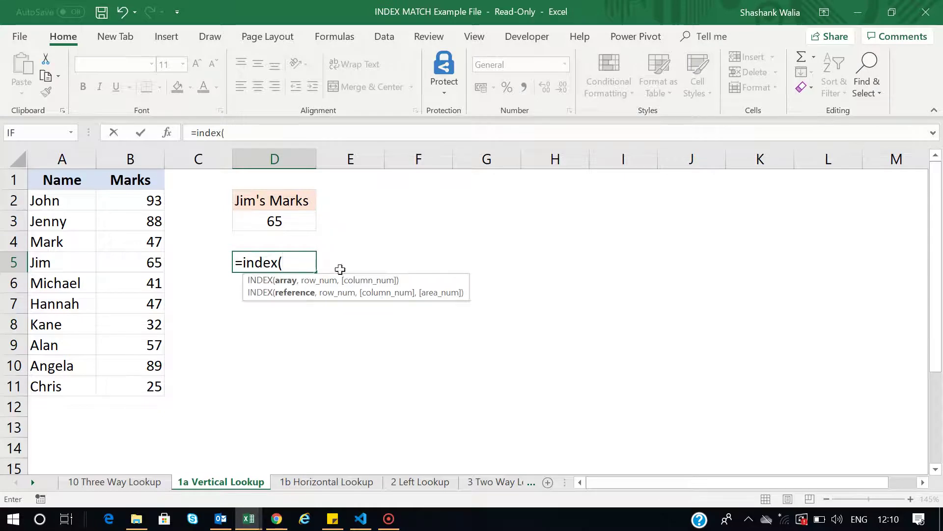
drag(54, 182, 130, 383)
text(,)
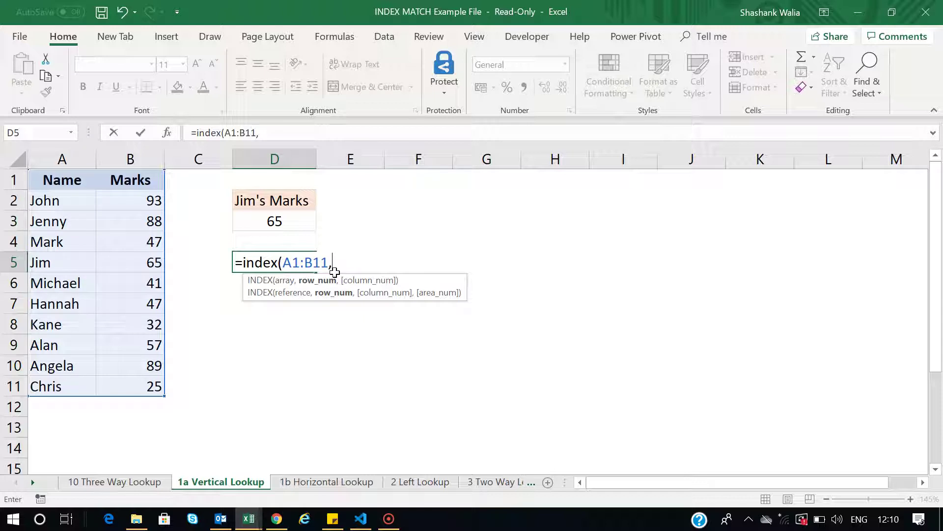
text(match()
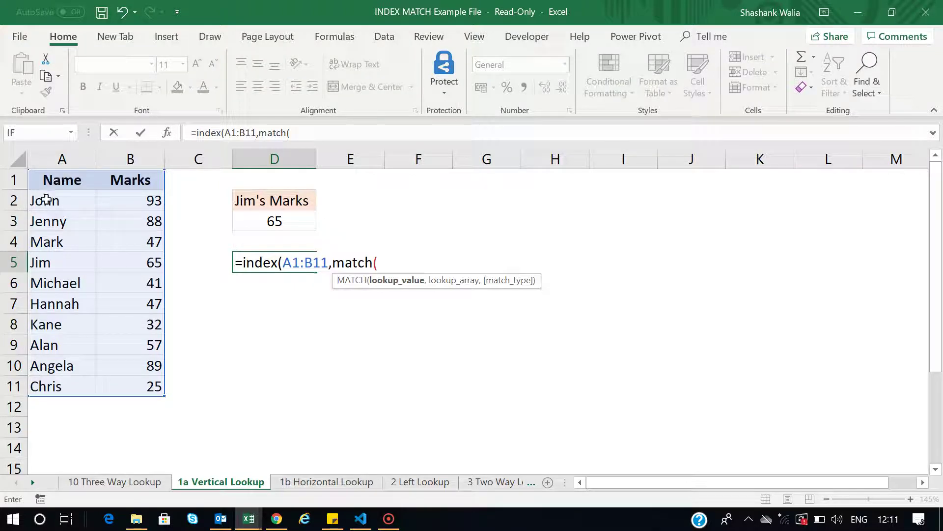
drag(46, 177, 66, 385)
text(,)
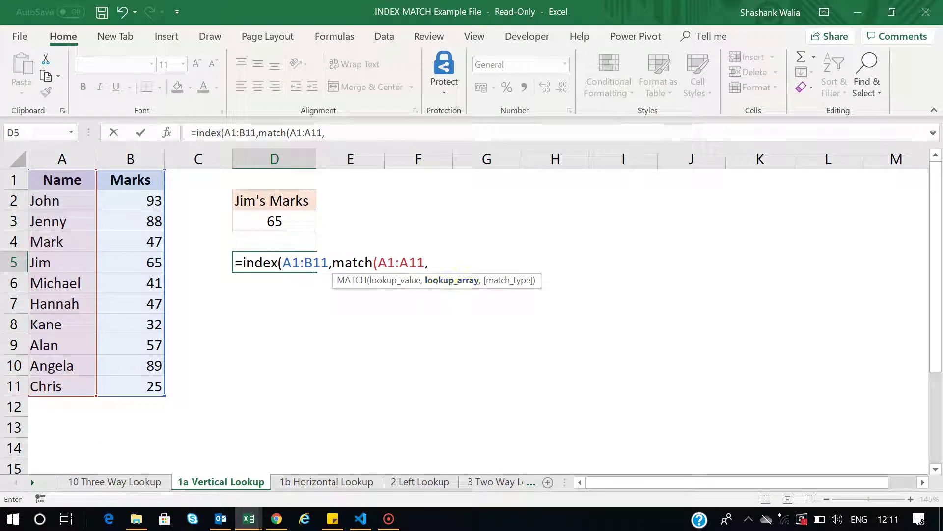
drag(425, 263, 378, 263)
key(BackSpace)
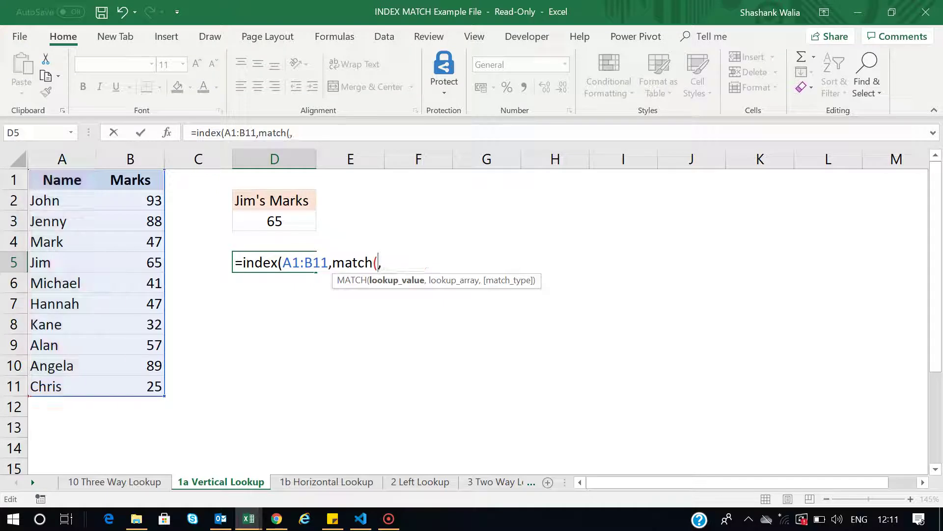
Step: Complete the nested MATCH with D4 as lookup value, A1:A11 as lookup array and 0 for an exact match
click(268, 241)
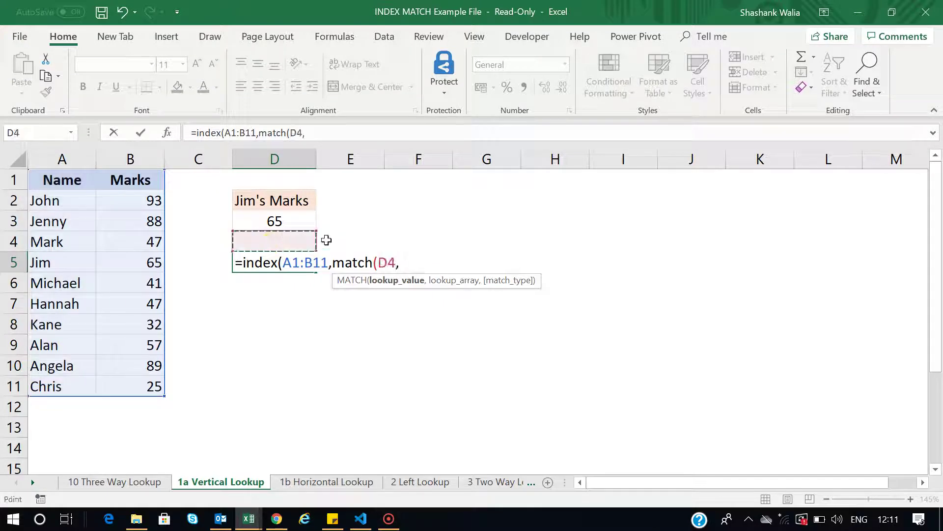
click(398, 263)
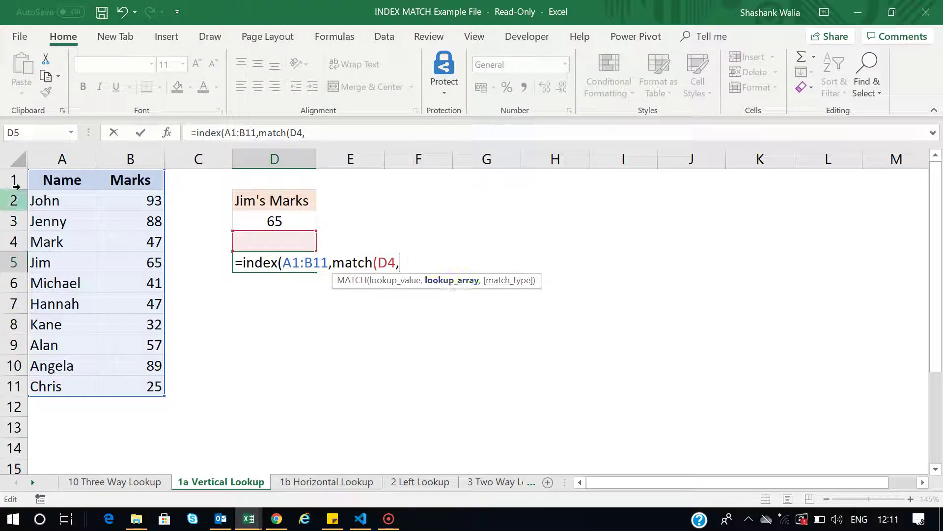
drag(51, 178, 64, 379)
text(,)
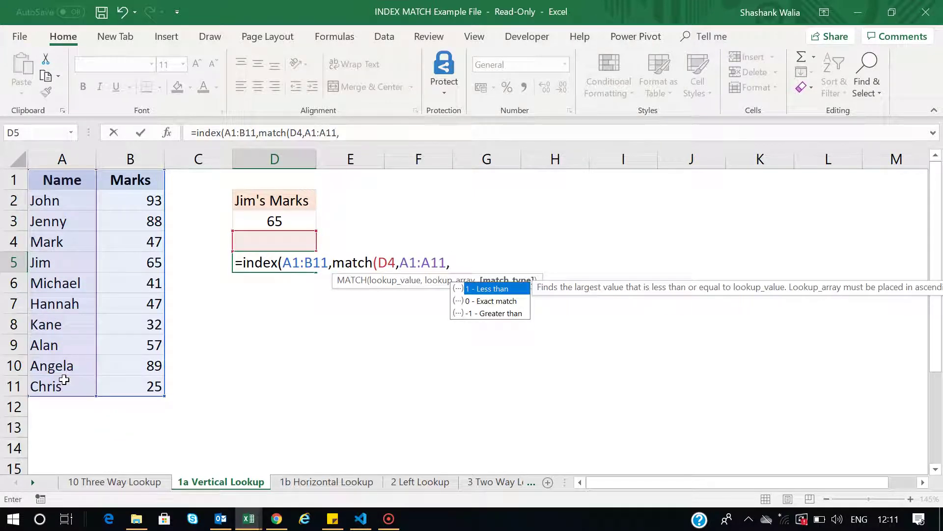
text(0))
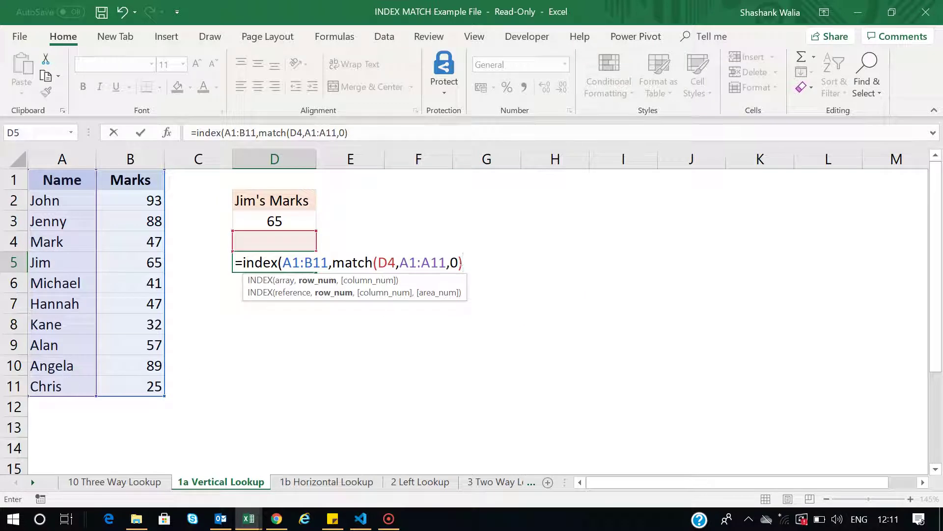
Step: Set the INDEX column number to 2 and enter the finished formula in D5
text(,)
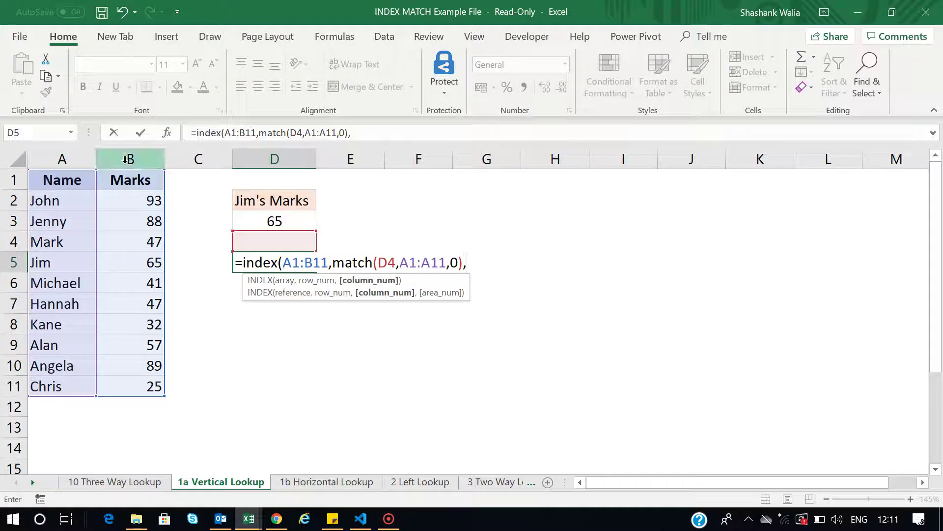
text(2)
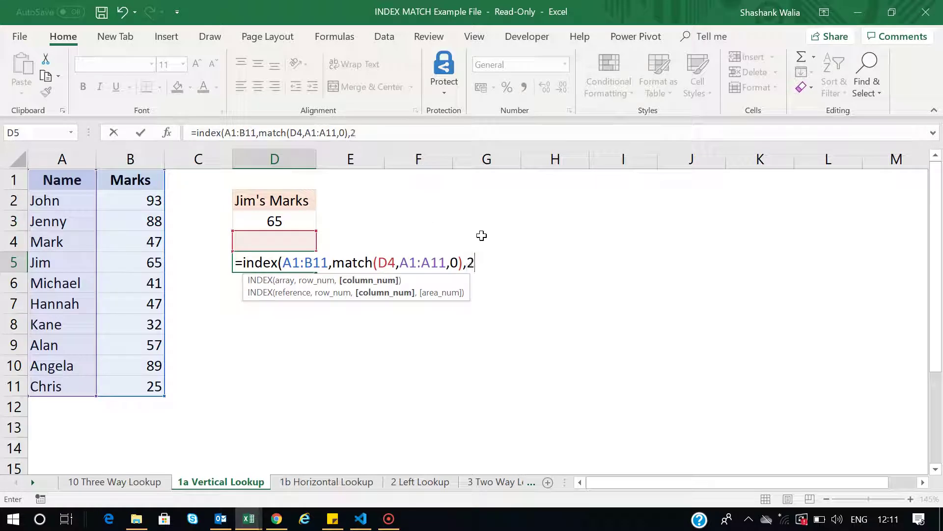
text())
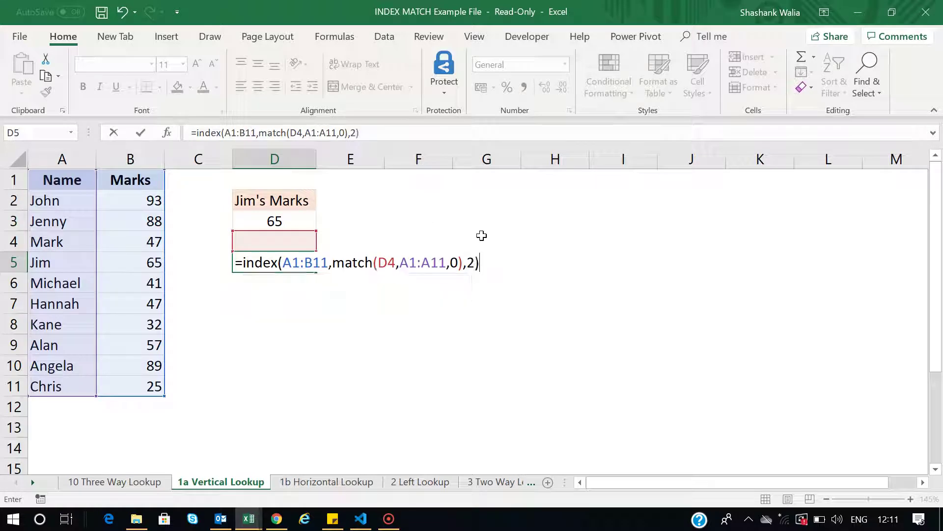
key(Return)
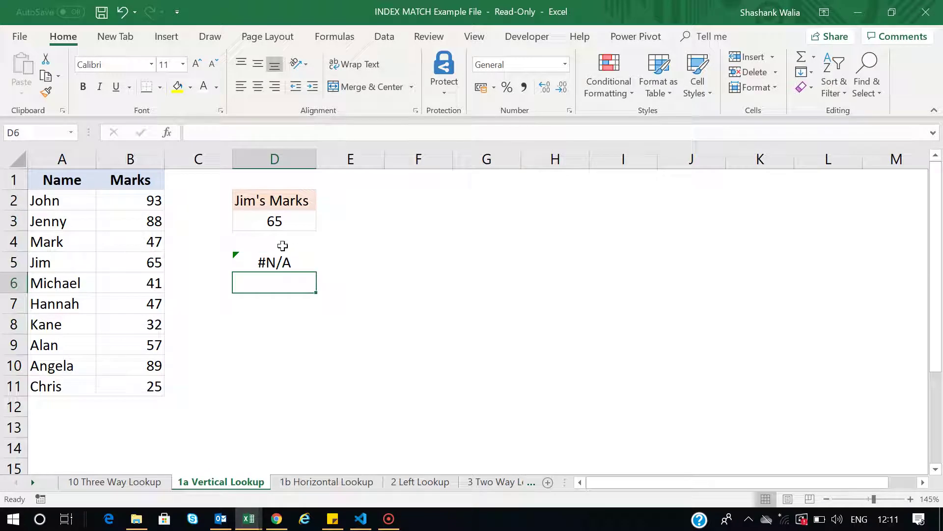
Step: Enter the name from A5 in lowercase as the lookup value in D4 and check the mark in row 5
click(282, 245)
text(jim)
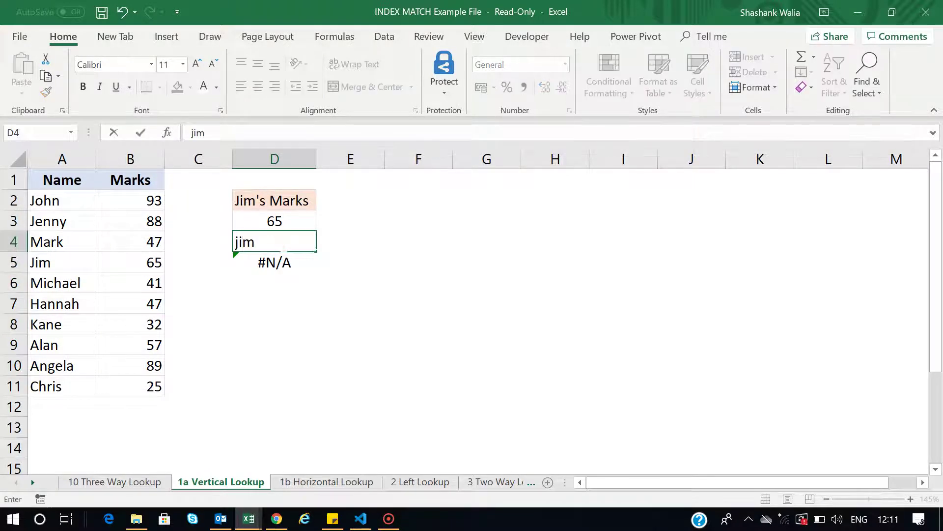
key(Return)
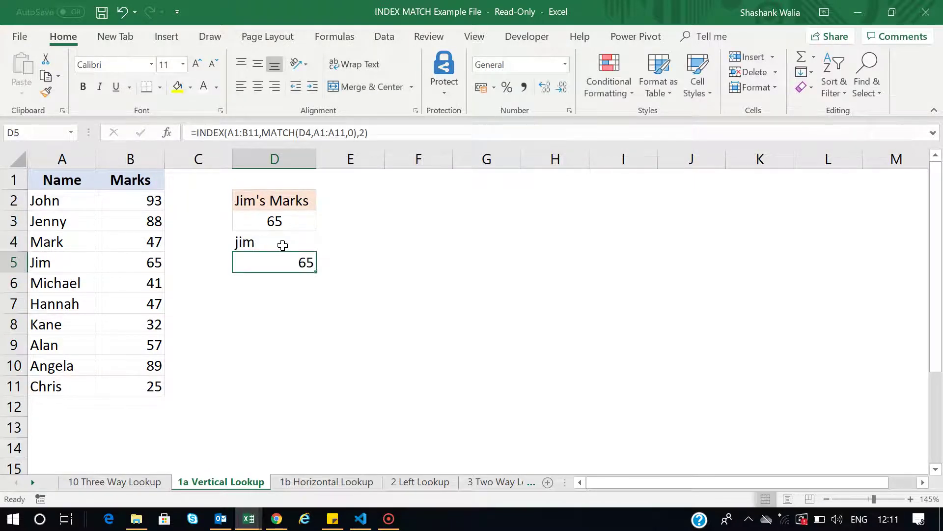
click(11, 262)
click(136, 261)
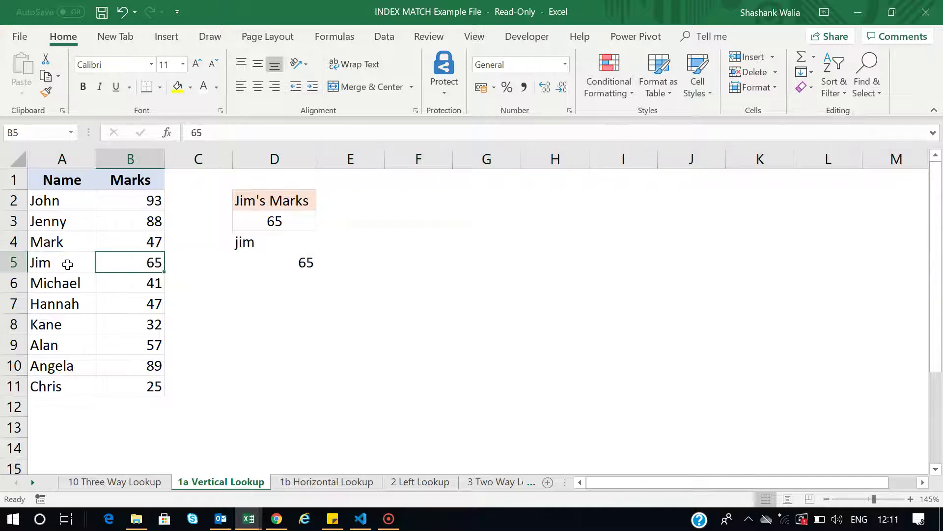
Step: Change the lookup value in D4 to the name from A8
click(259, 242)
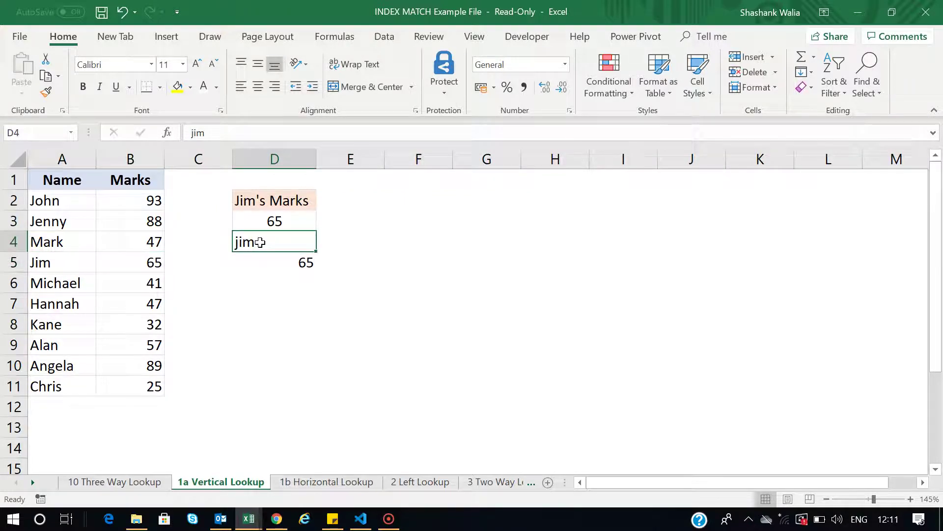
text(Kane)
key(Return)
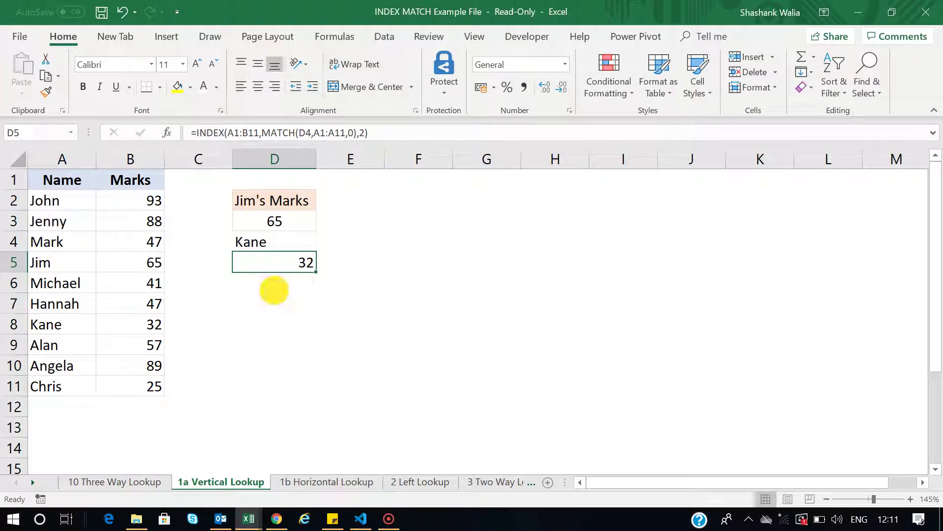
click(274, 290)
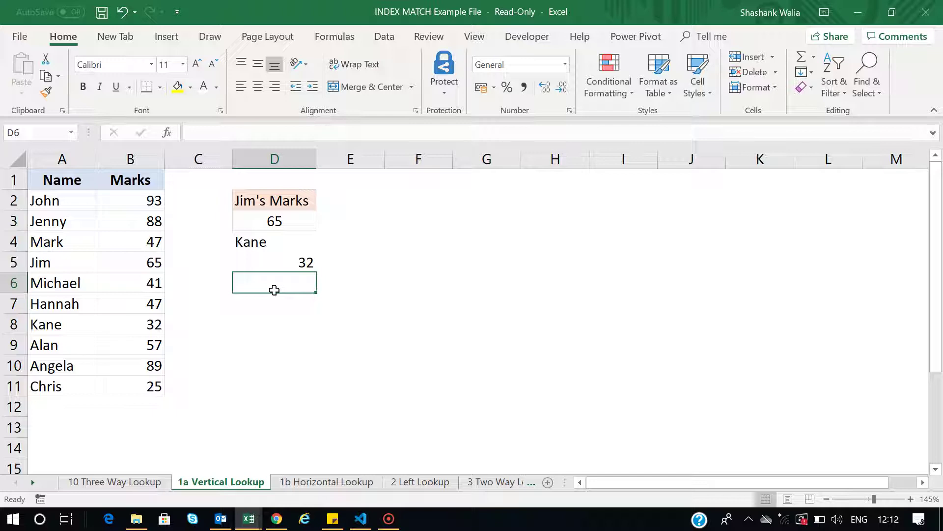
Step: Clear the lookup name and the INDEX MATCH formula from cells D4 to D6
drag(252, 241, 305, 281)
key(Delete)
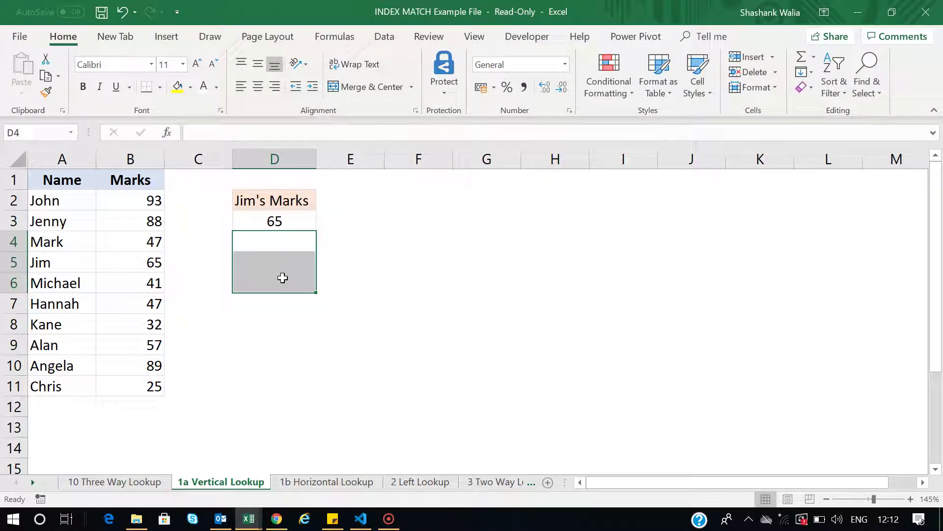
click(255, 258)
Step: Enter the name from A4 as the lookup value in cell D4
click(257, 244)
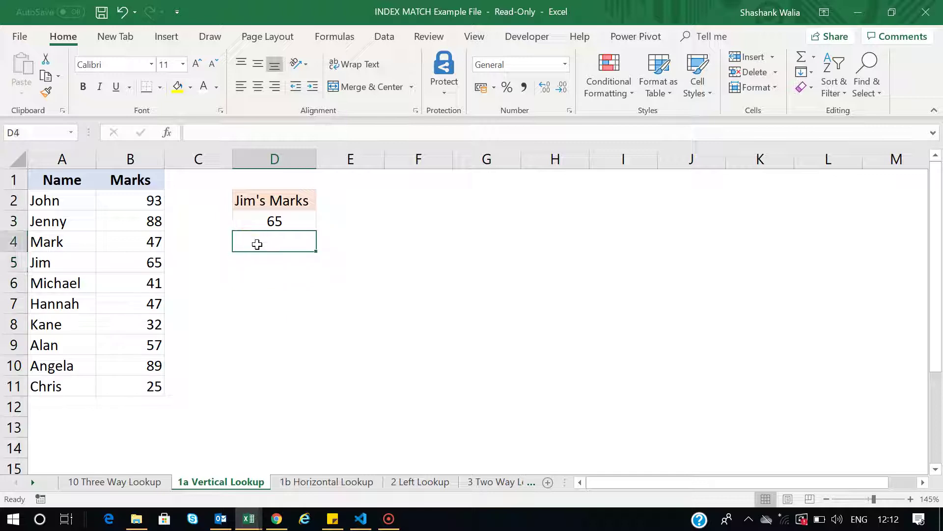
text(Am)
key(BackSpace)
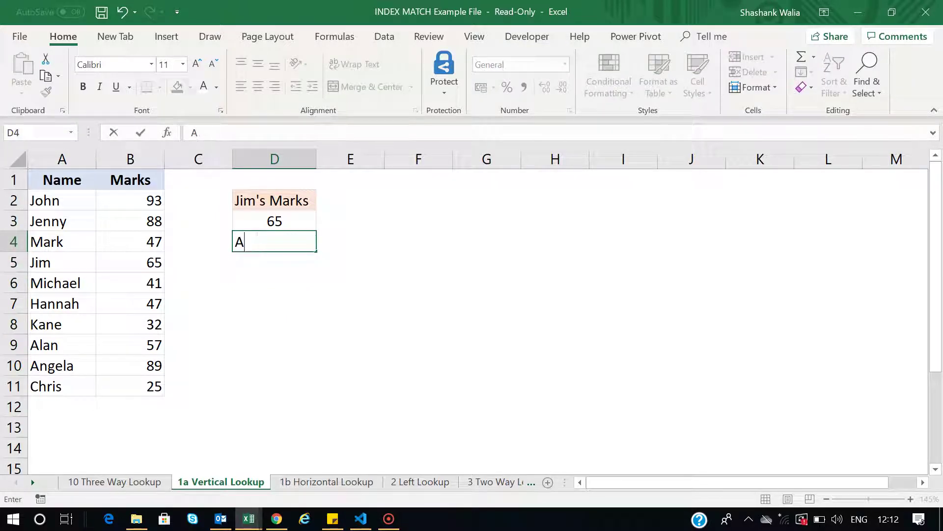
key(BackSpace)
text(Mark)
Step: Start a new INDEX formula in D5 over A1:B11 and open a nested MATCH function for the row number
click(262, 262)
text(=index)
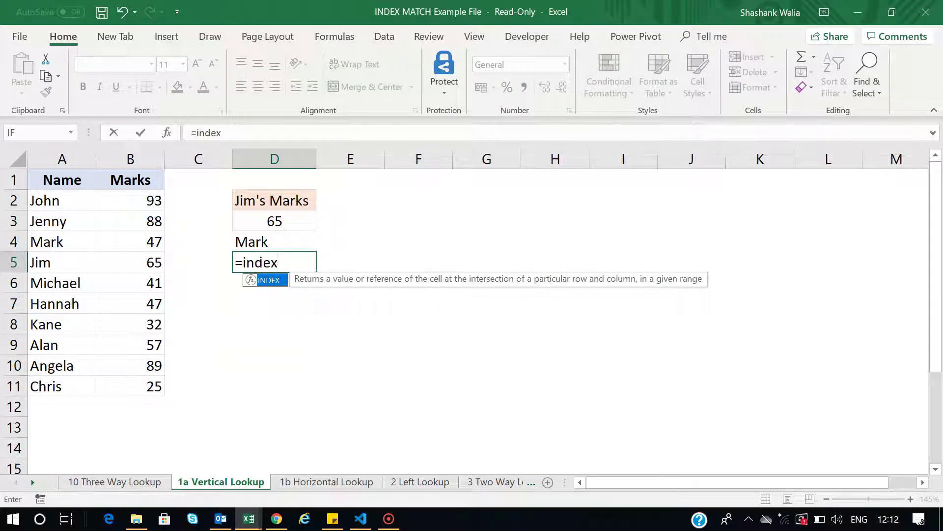
text(()
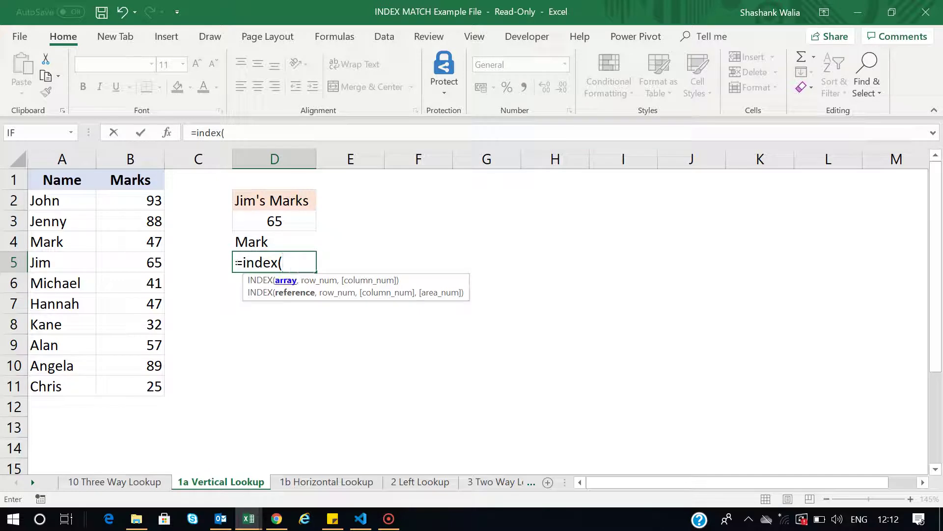
drag(69, 181, 137, 382)
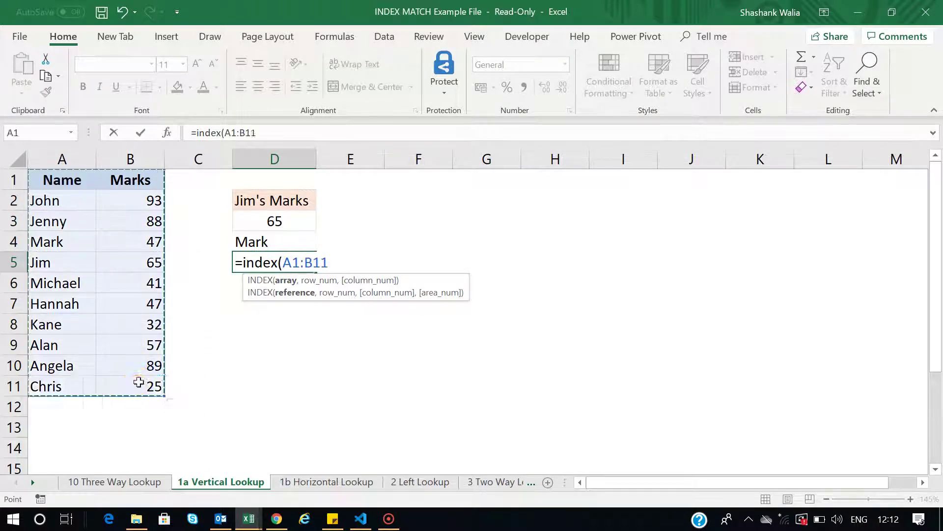
text(,)
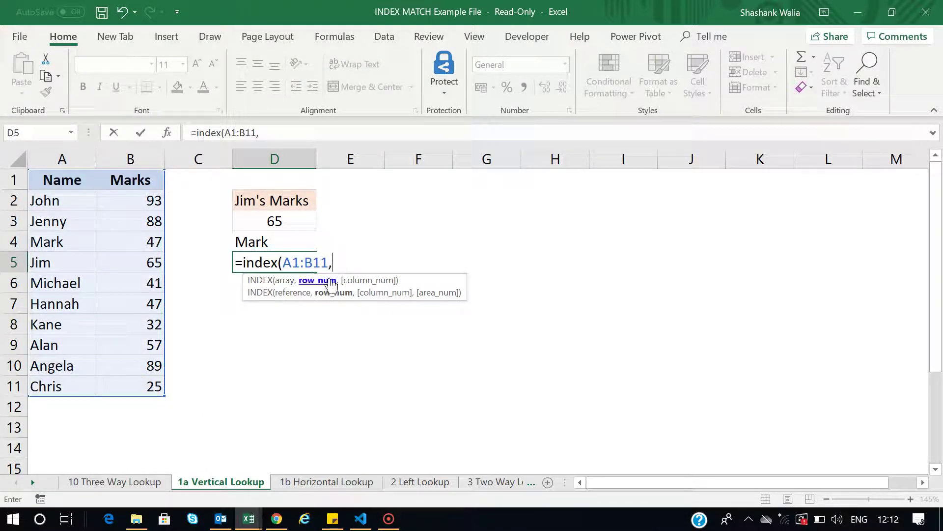
text(mat)
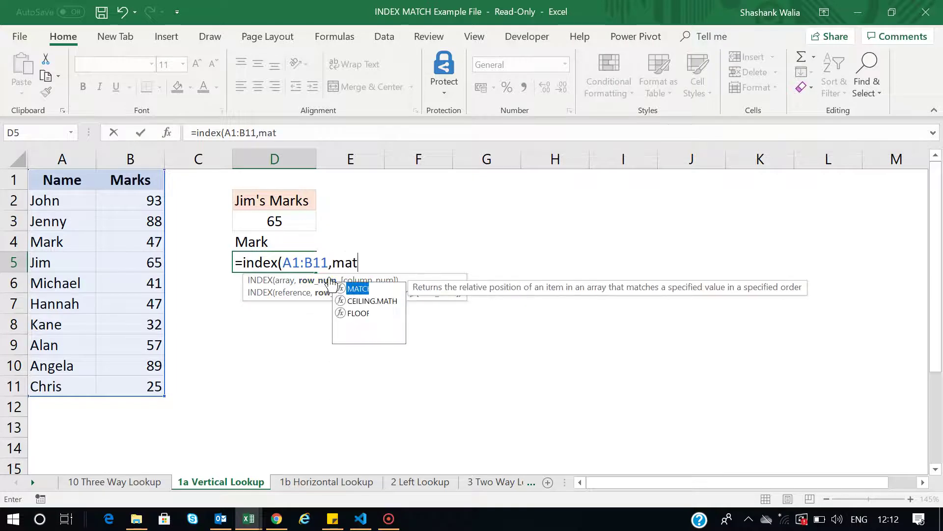
text(ch()
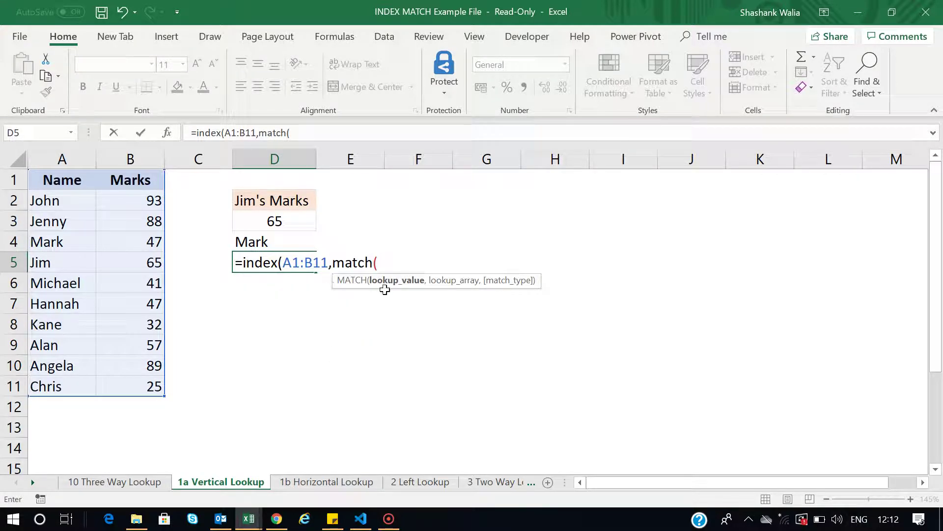
Step: Complete the nested MATCH in D5 with lookup value D4, lookup array A1:A11 and match type 0
click(247, 242)
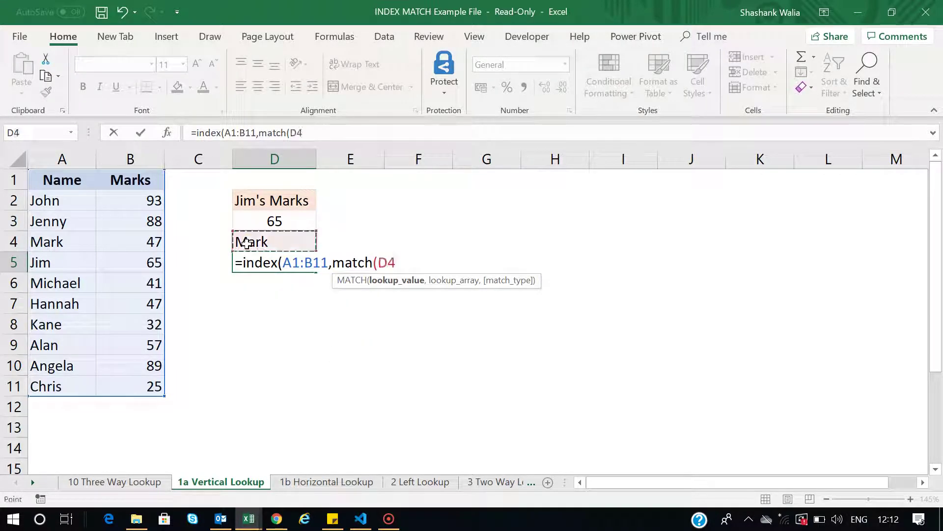
text(,)
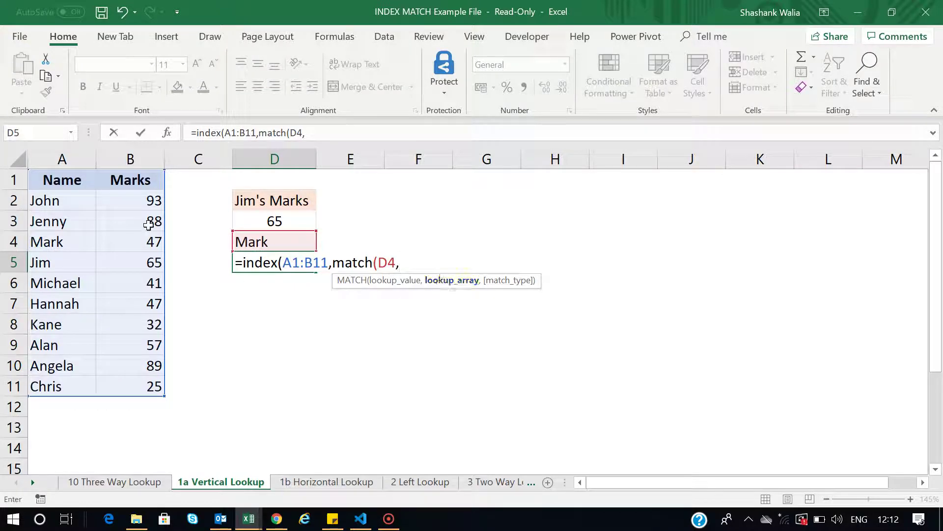
drag(59, 179, 62, 389)
text(,)
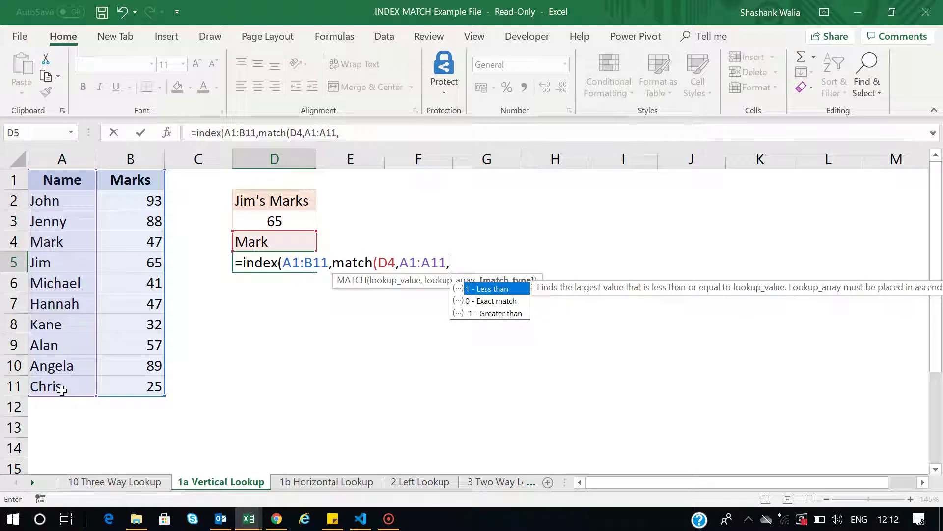
text(0))
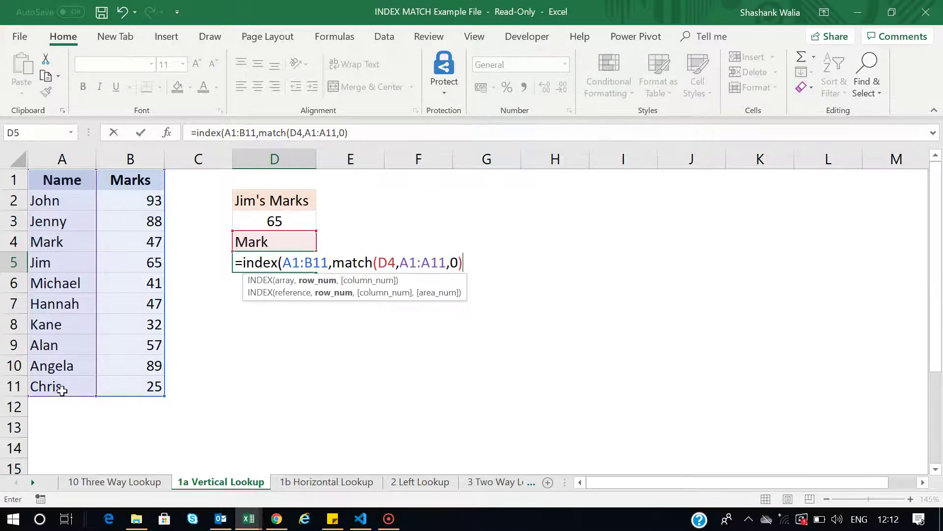
Step: Set the INDEX column number to 2 and enter the finished formula in D5
text(,)
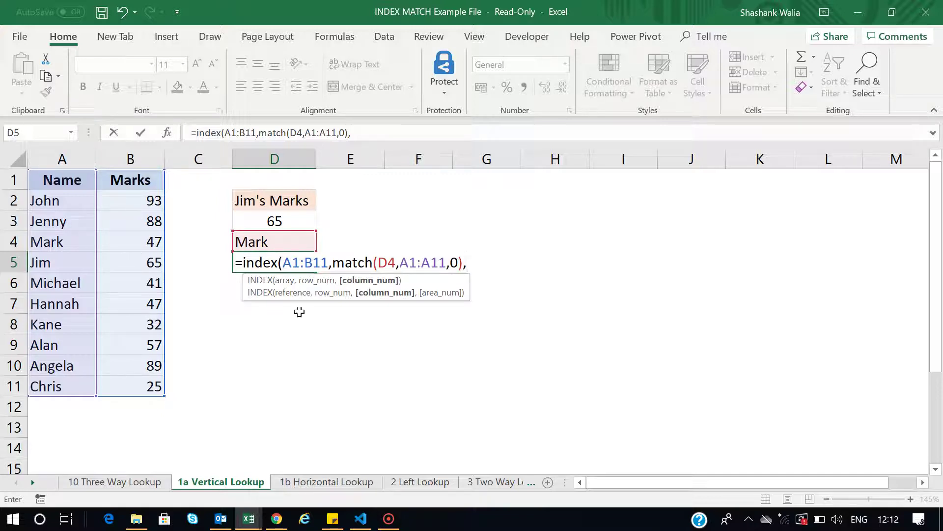
text(2))
key(Return)
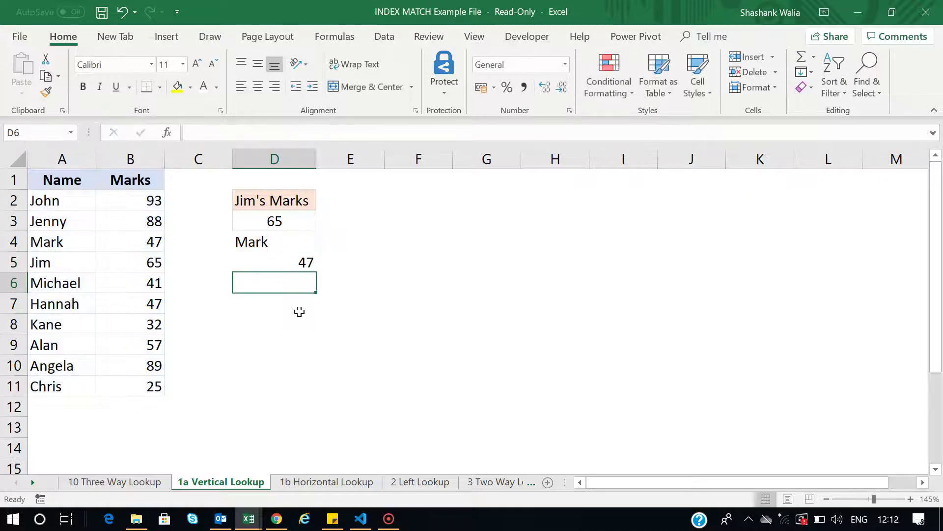
click(254, 264)
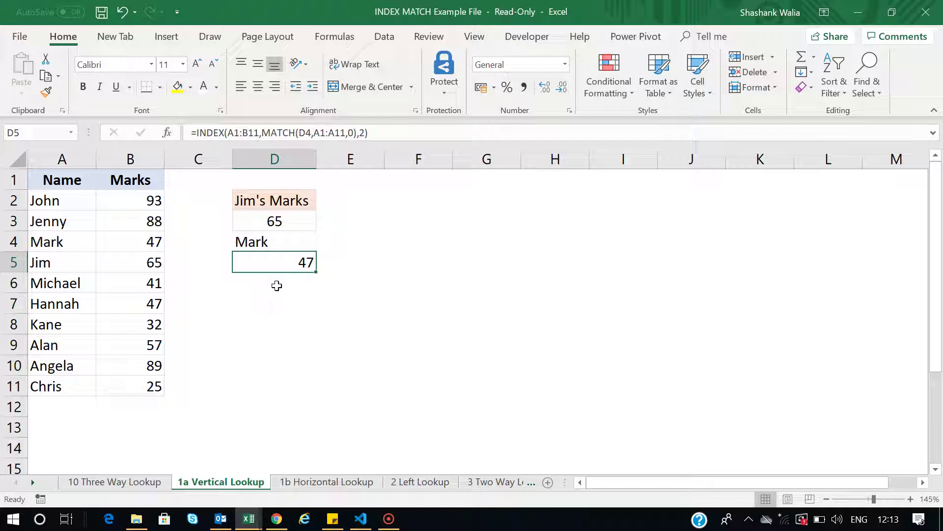
Step: Open the 1b Horizontal Lookup sheet and display the INDEX MATCH formula in B5 with its referenced ranges
click(315, 482)
click(231, 240)
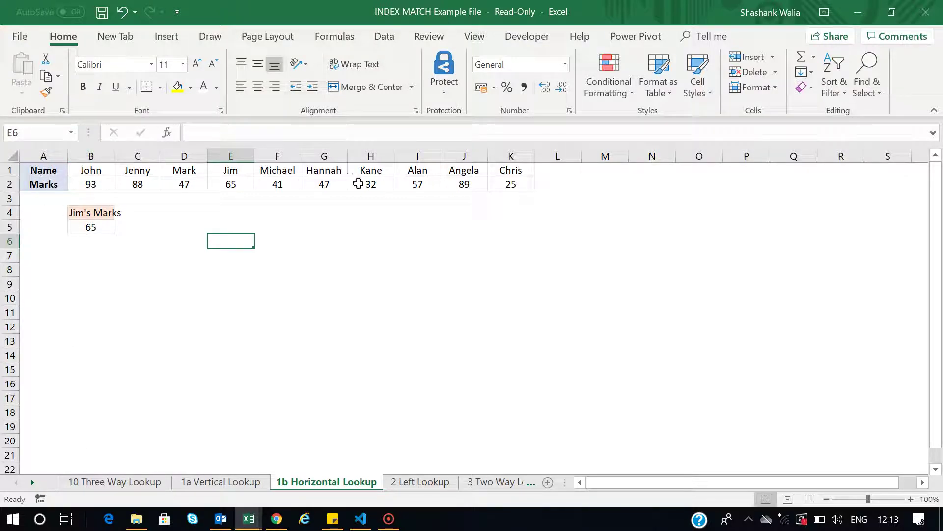
click(138, 227)
click(93, 227)
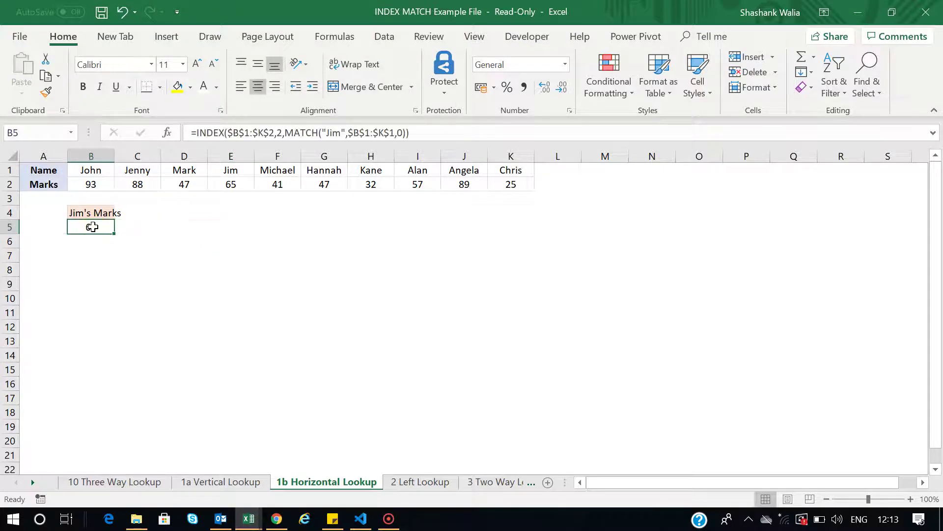
key(F2)
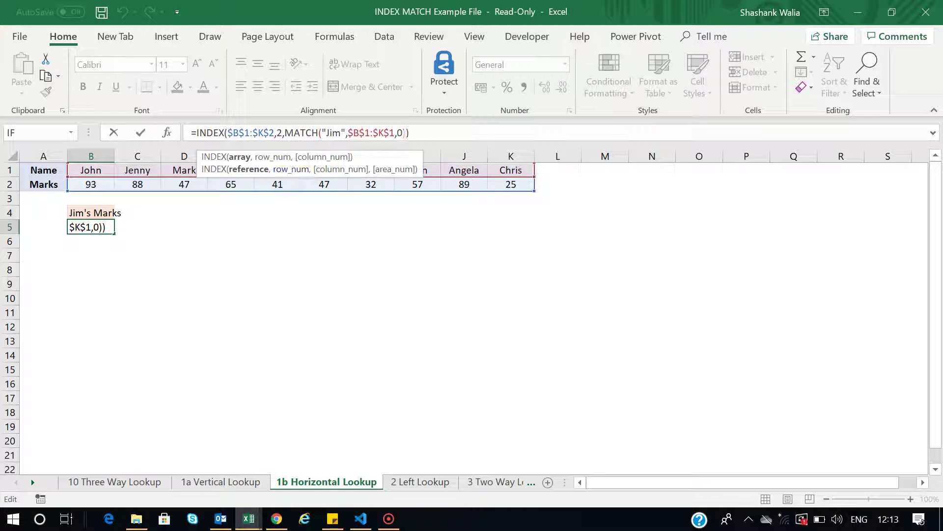
Step: Examine the row number and column number arguments of the INDEX MATCH formula in B5 and close it without edits
click(444, 132)
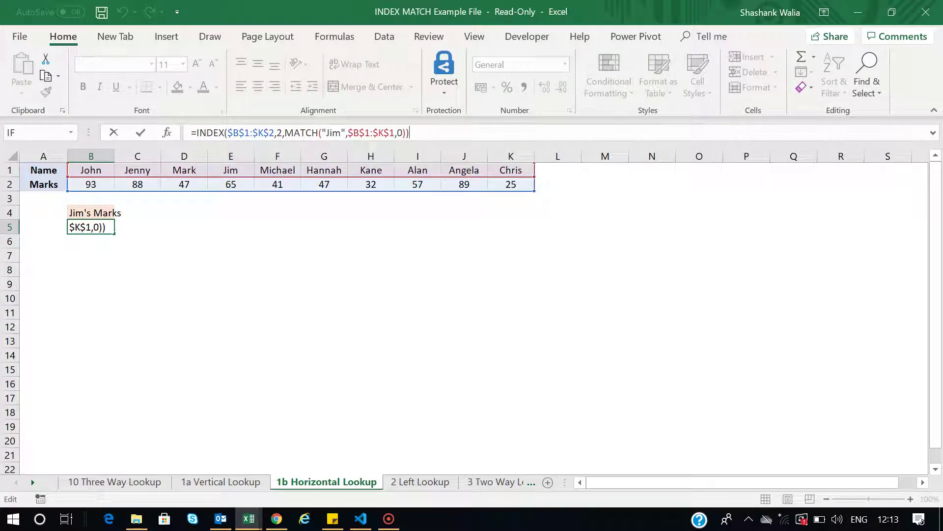
click(276, 133)
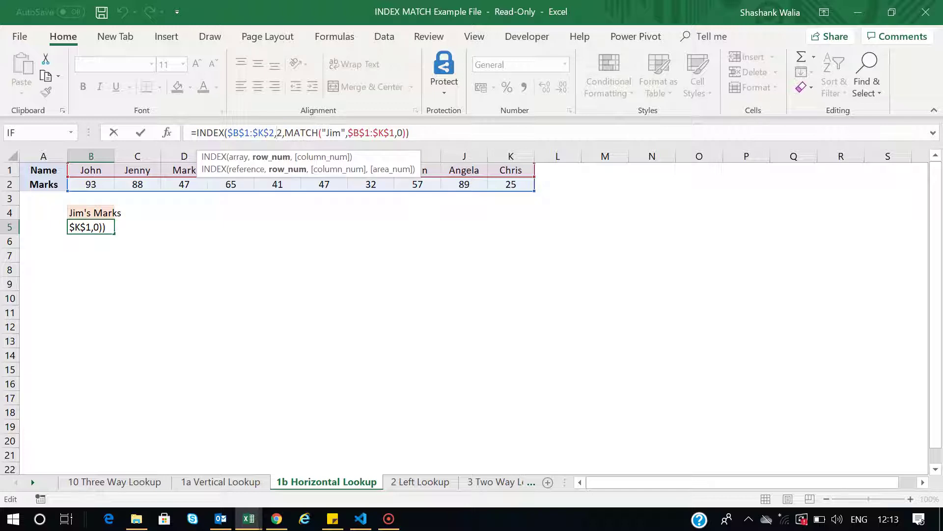
click(274, 169)
click(305, 132)
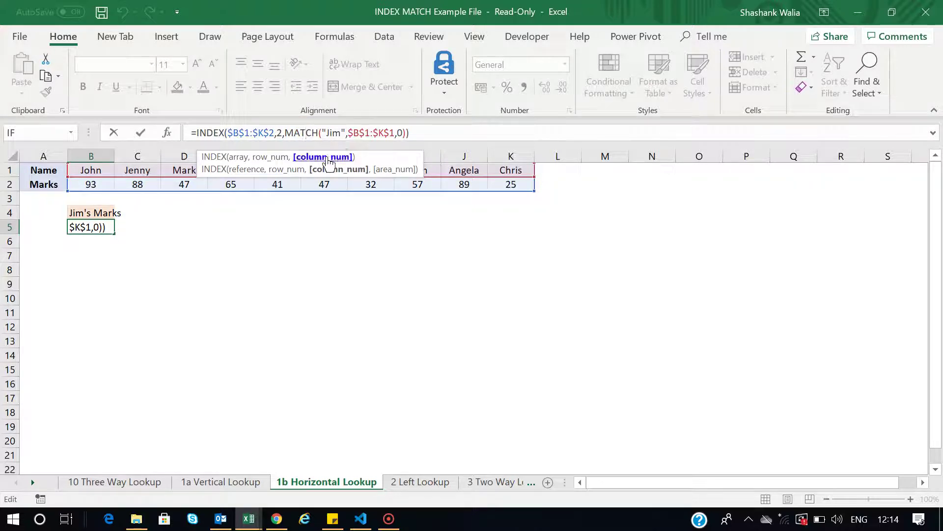
click(324, 158)
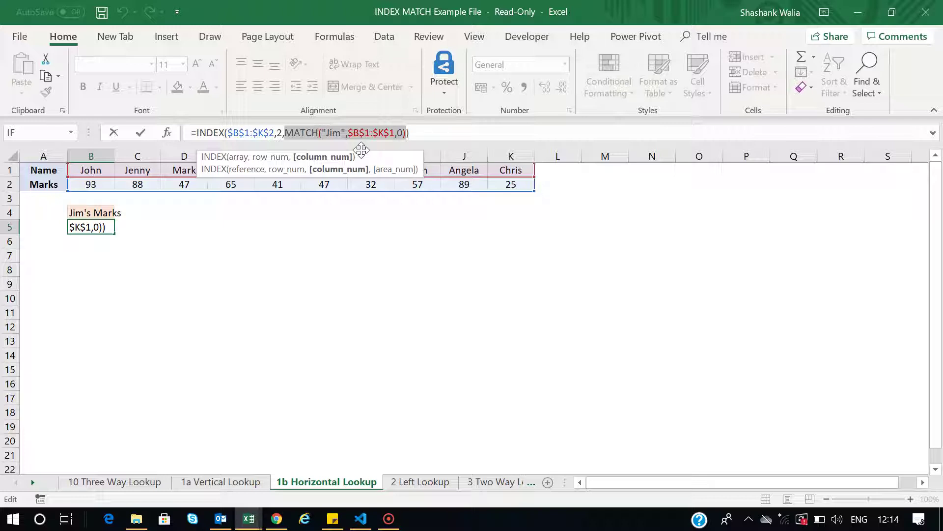
click(421, 132)
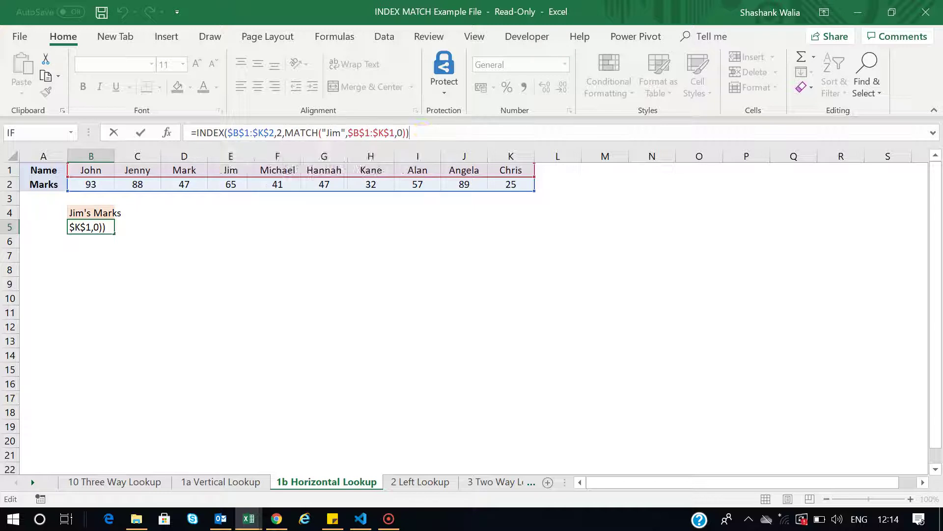
key(Return)
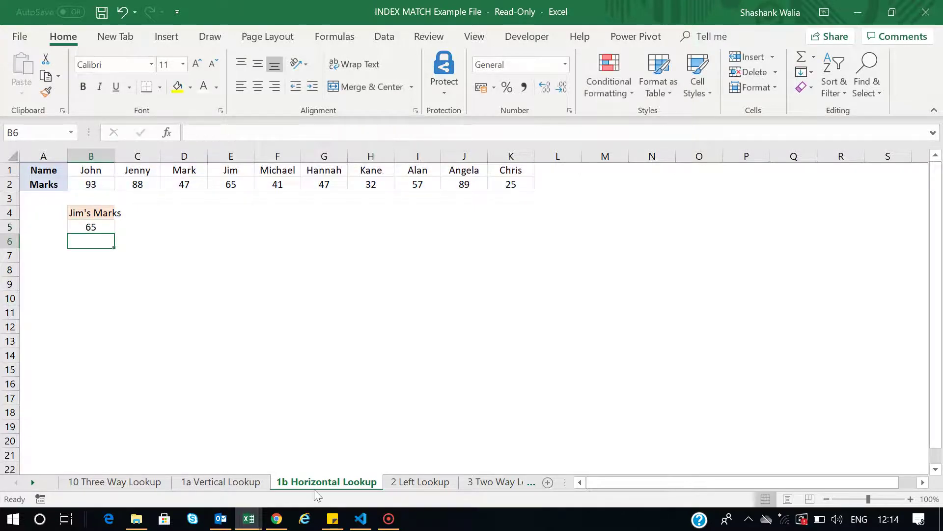
Step: Open the 2 Left Lookup sheet and examine its Store, Sales and Manager columns for a leftward lookup from Manager to Sales
click(420, 481)
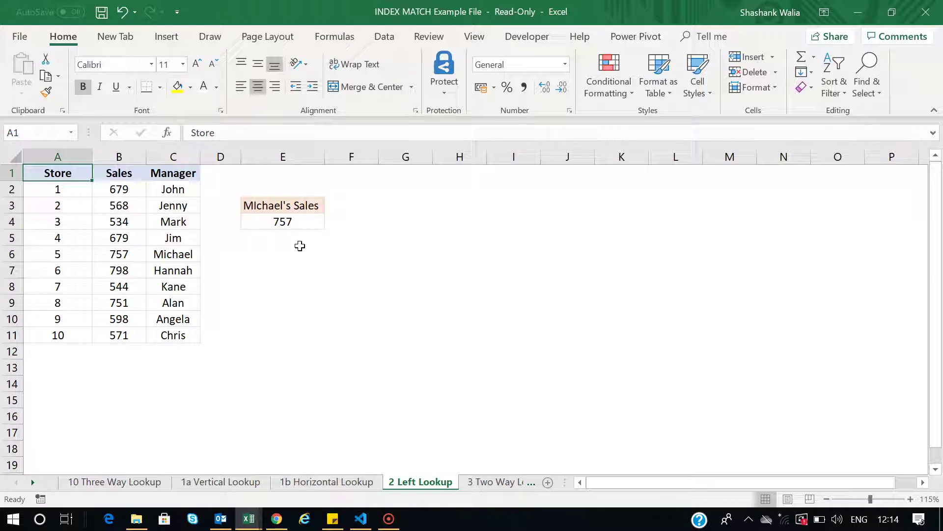
click(56, 157)
click(10, 174)
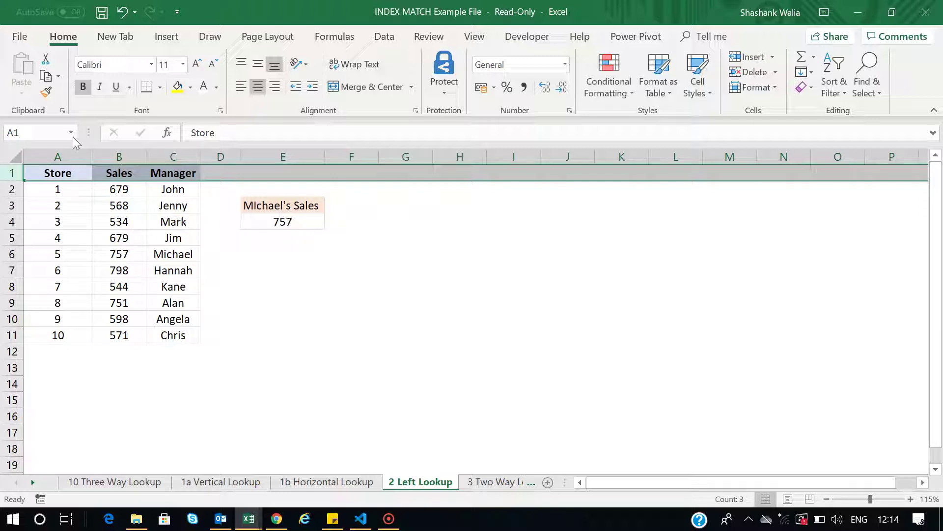
click(57, 157)
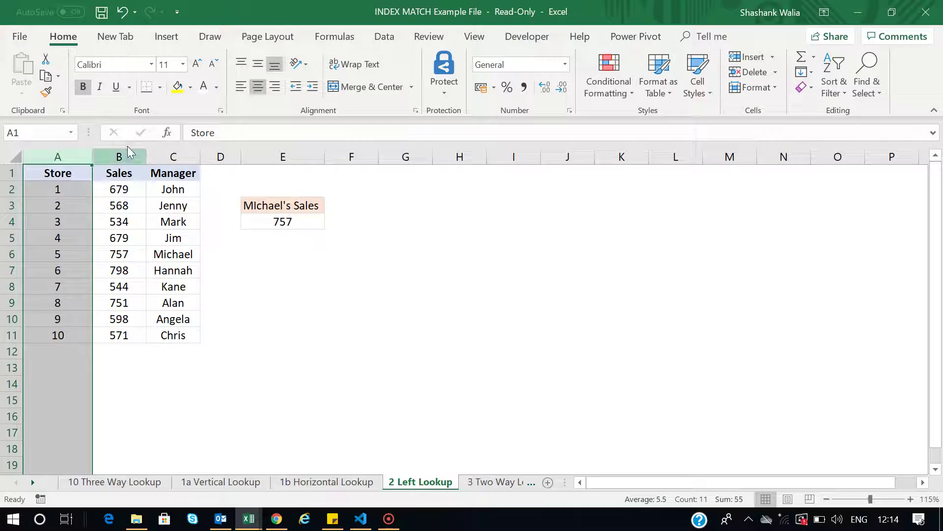
click(178, 156)
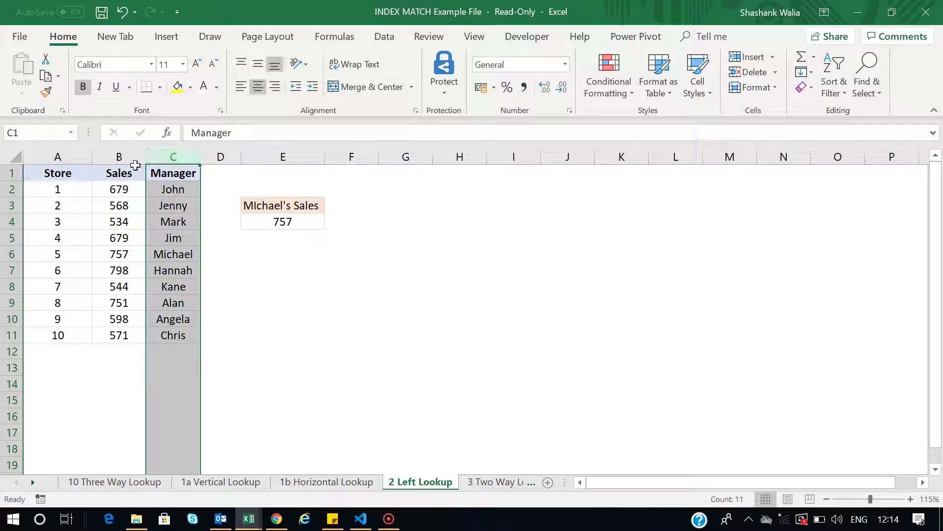
click(120, 156)
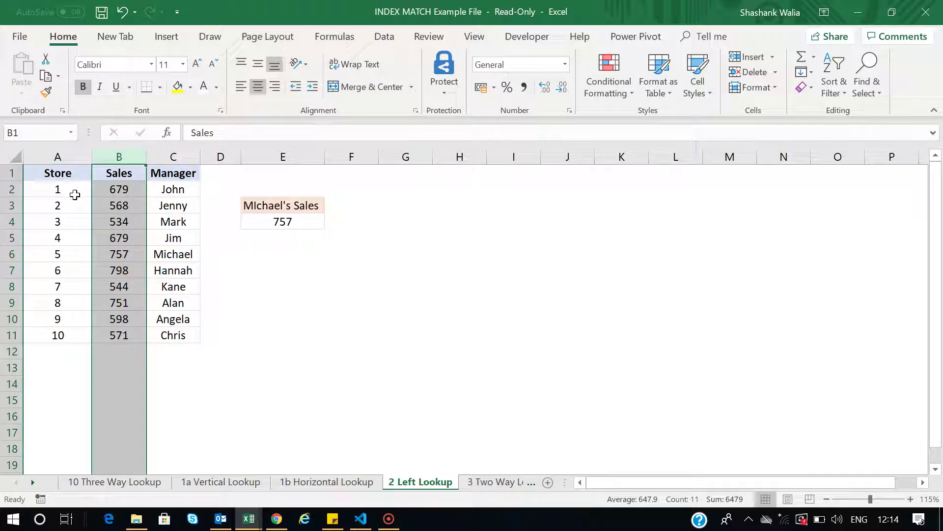
click(335, 353)
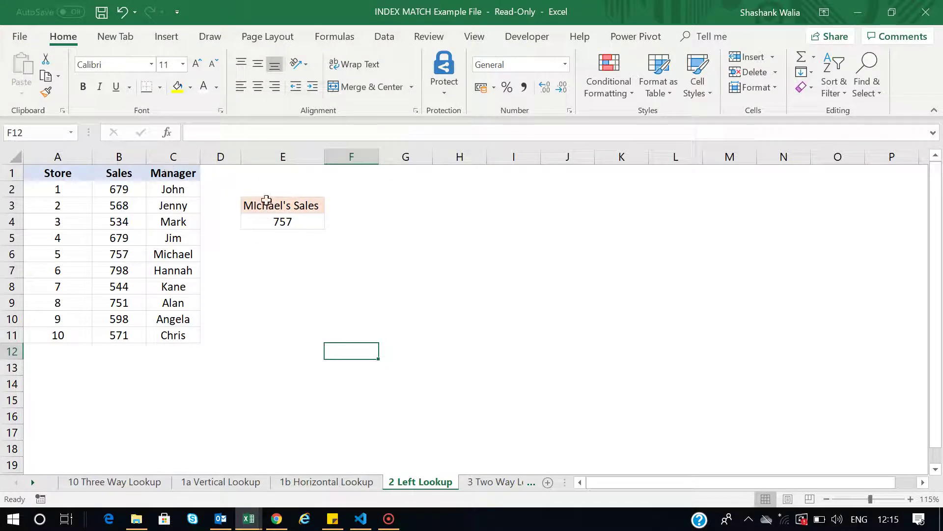
click(173, 158)
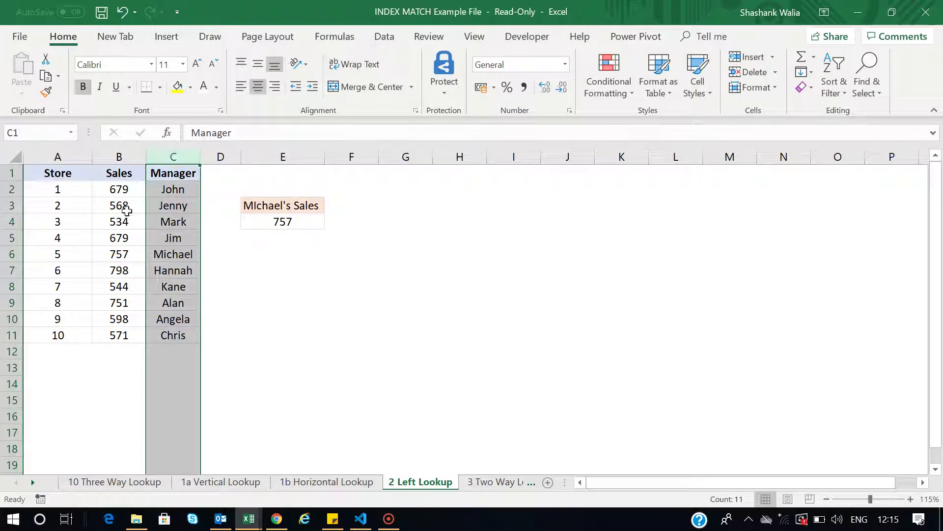
click(123, 156)
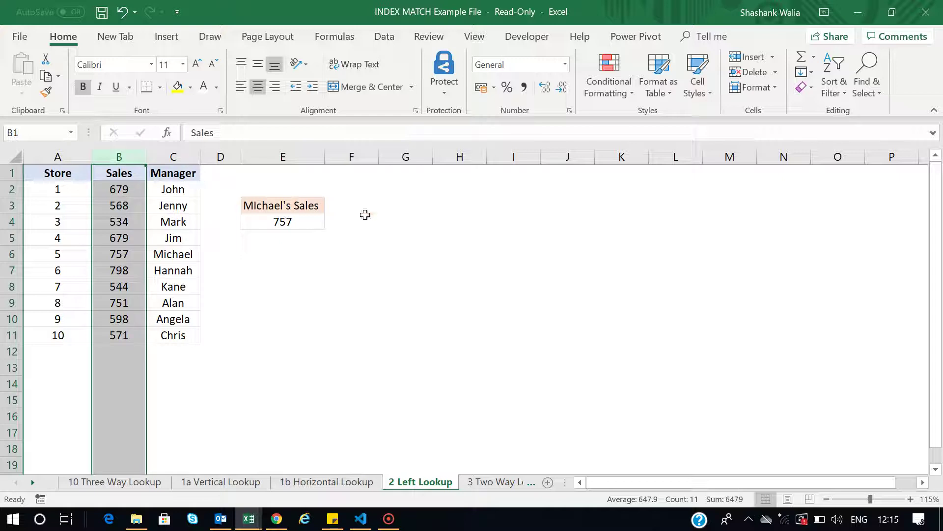
click(195, 189)
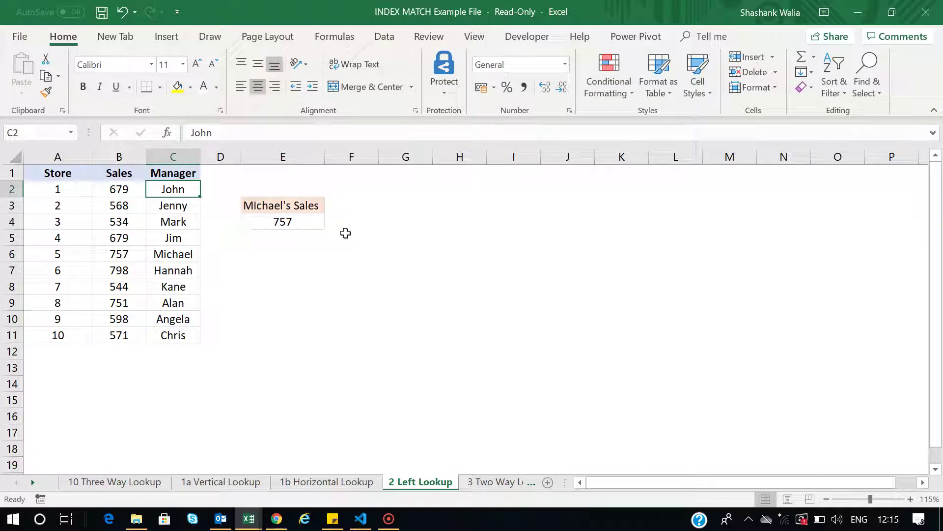
Step: Clear the formula in E4 and remove "'s Sales" from the label in E3, leaving only the manager's name
click(295, 221)
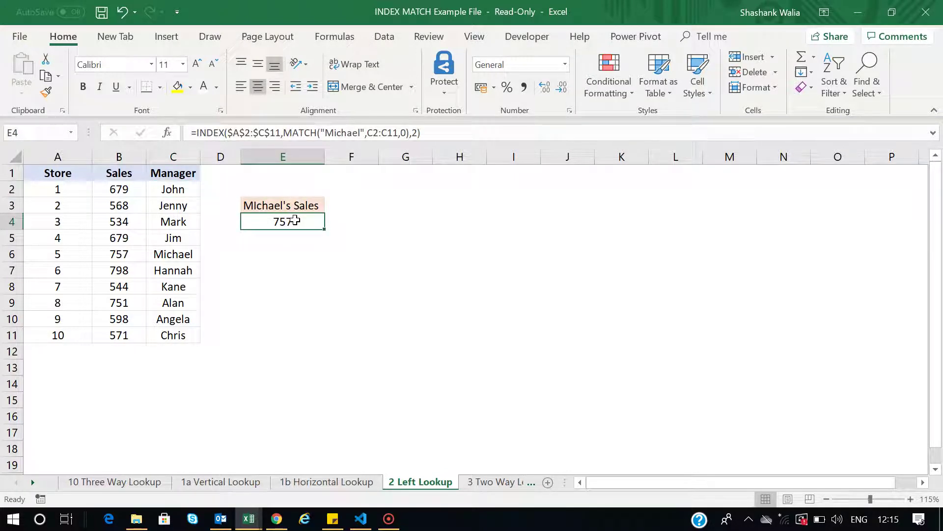
key(Delete)
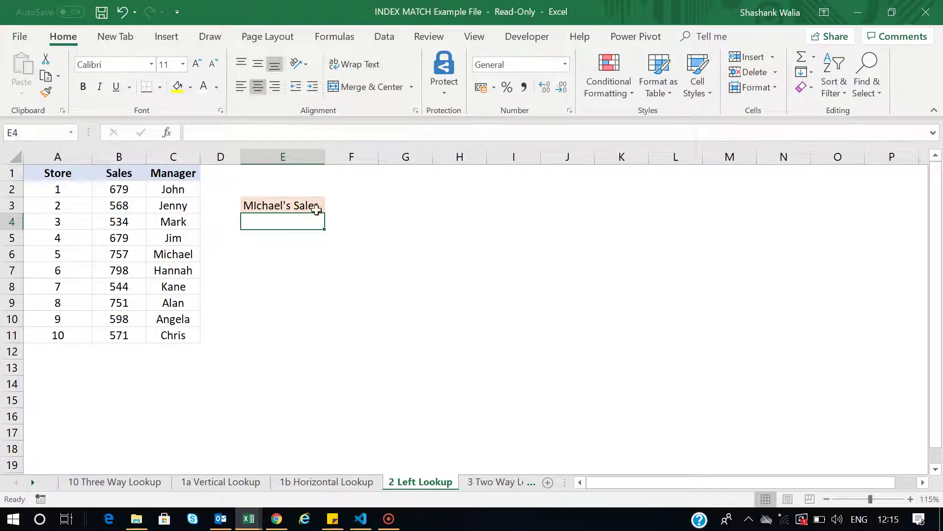
double_click(284, 206)
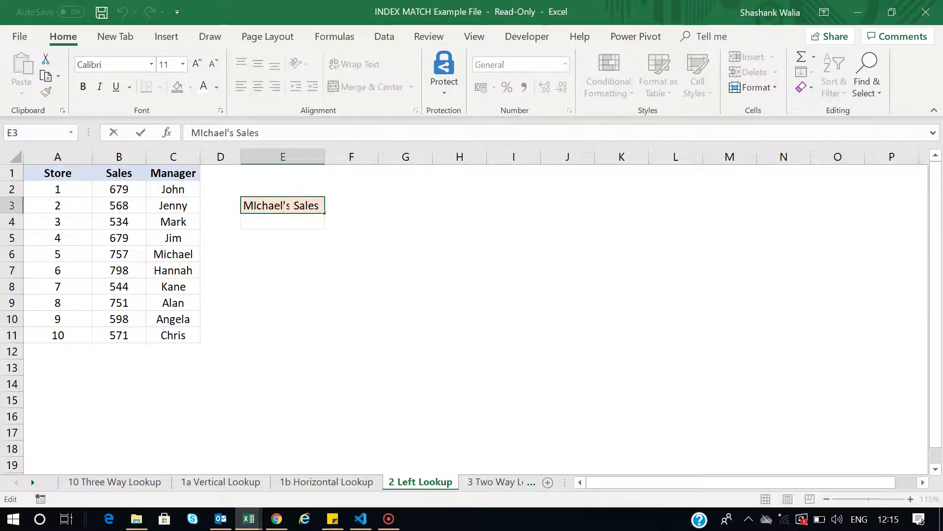
drag(283, 206, 320, 205)
key(Delete)
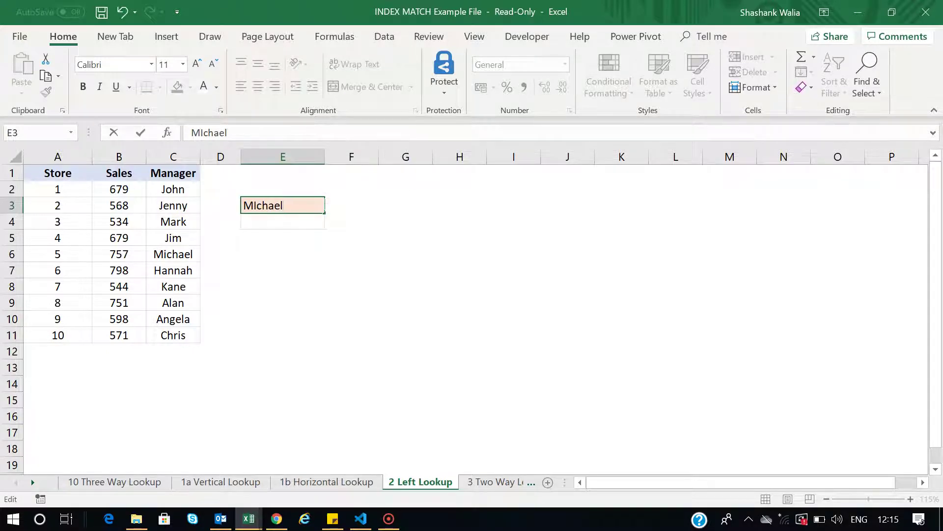
Step: Start an INDEX formula in E4 with the whole table A1:C11 as its array
click(278, 221)
text(=index)
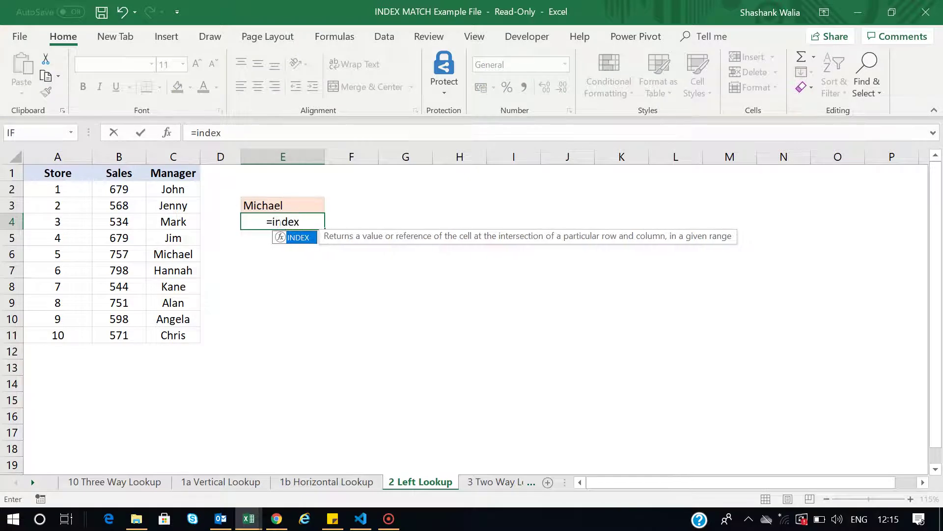
text(()
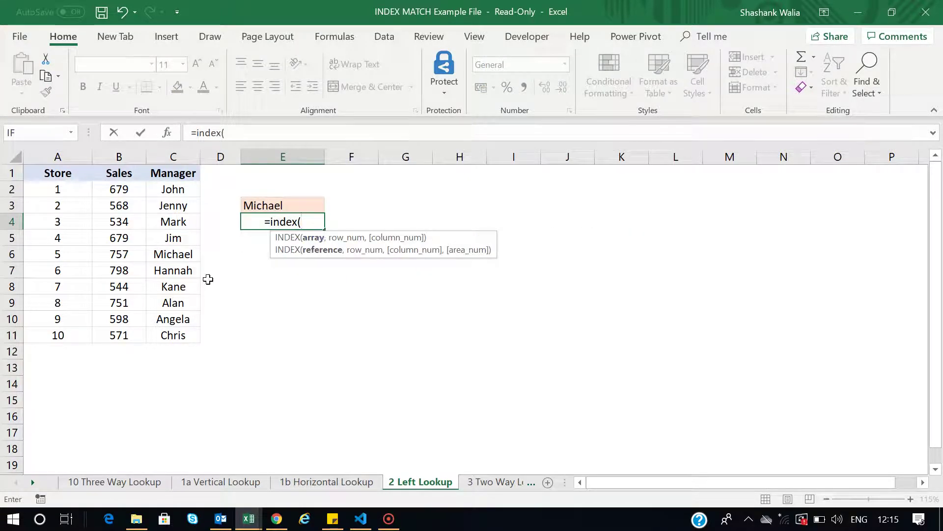
click(68, 176)
drag(68, 176, 175, 338)
text(,)
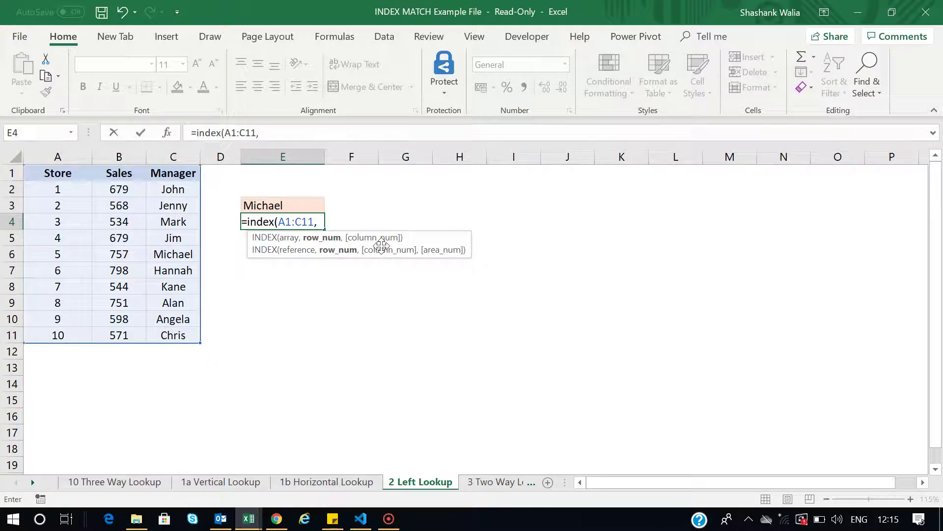
Step: Use MATCH as the row number in E4's INDEX formula, finding E3 in C2:C11 with match type 0
text(match)
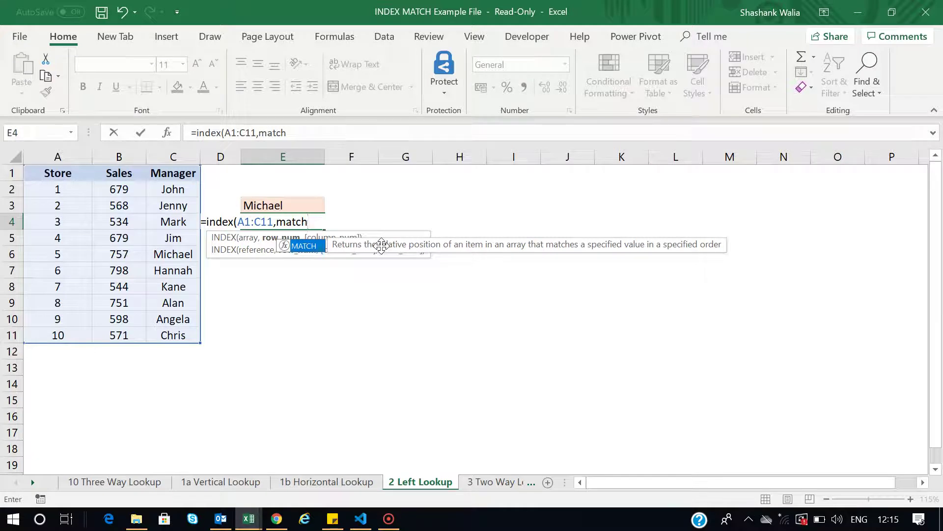
text(()
click(272, 204)
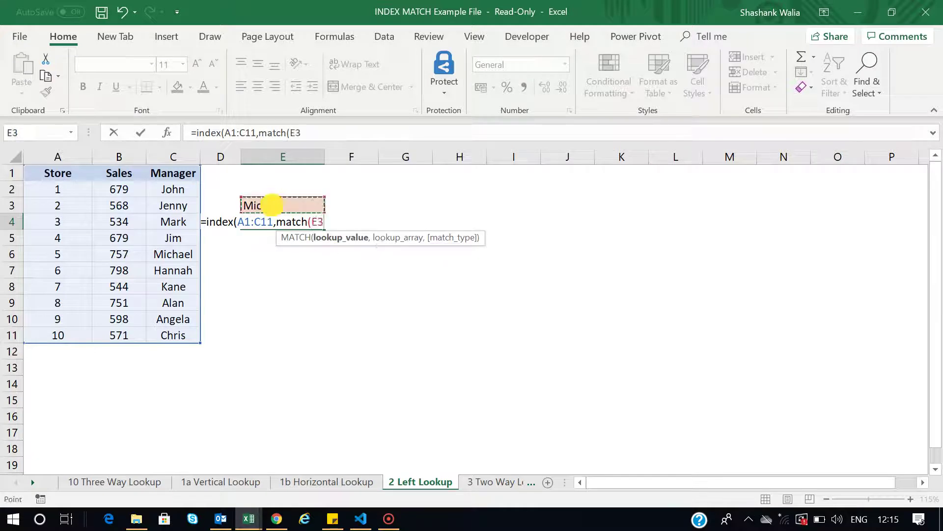
text(,)
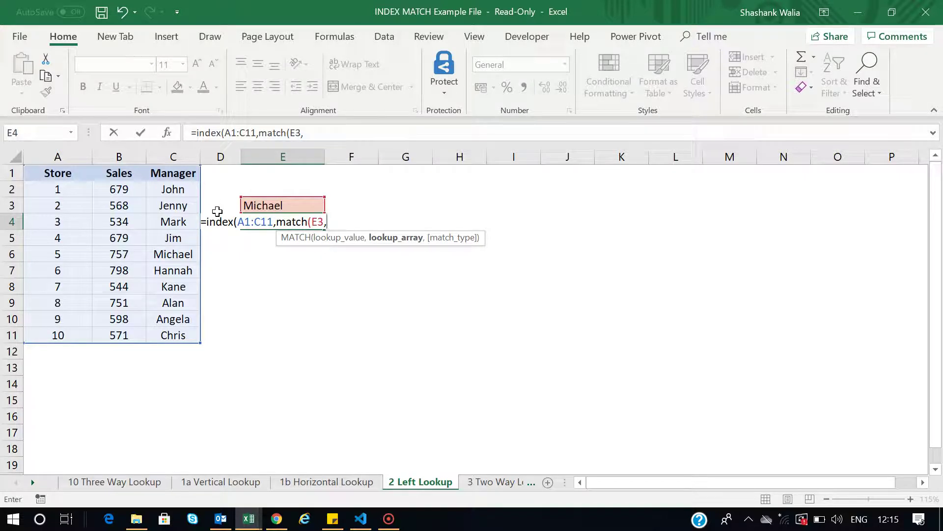
click(170, 189)
drag(169, 189, 171, 338)
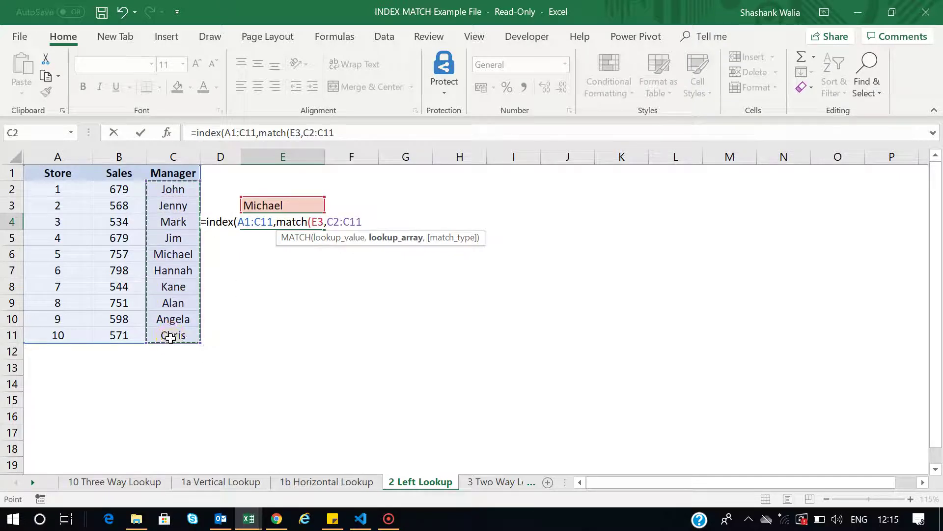
text(,0)
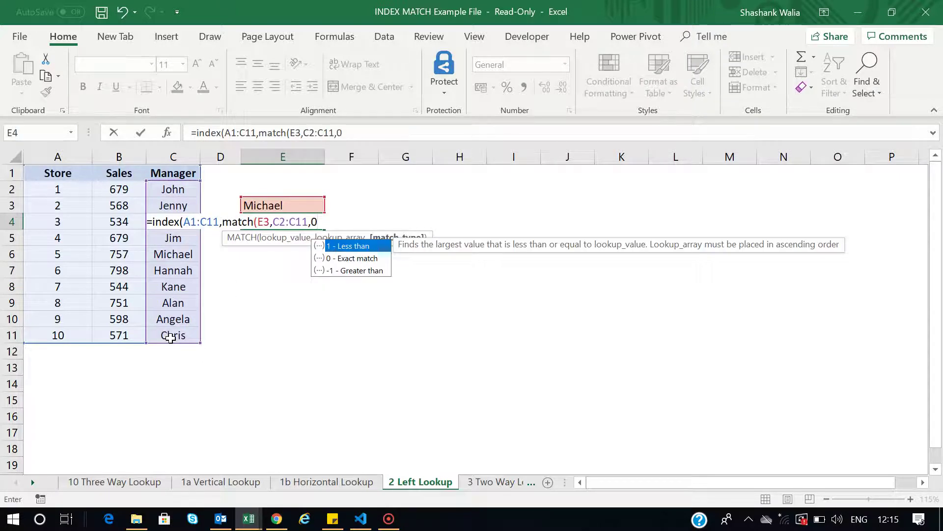
Step: Set 2 as the INDEX column number and complete the formula in E4
text(),2)
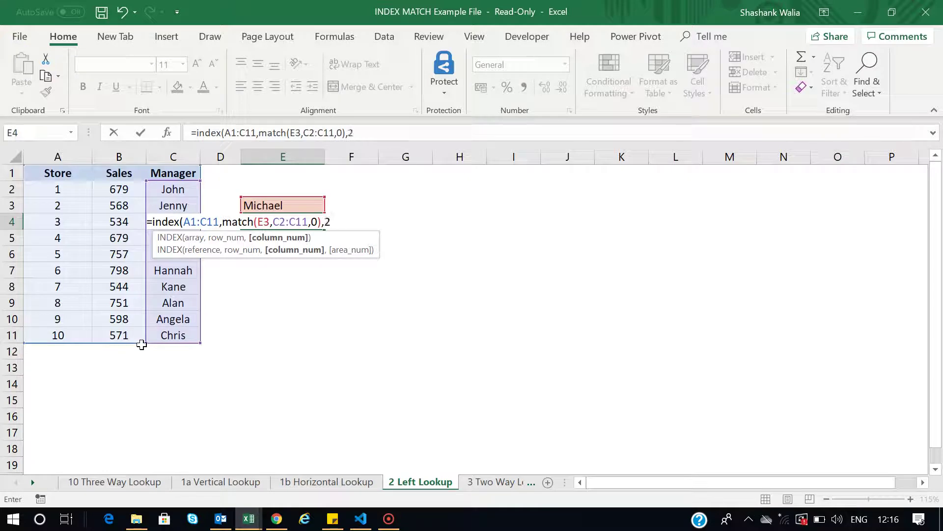
text())
key(Return)
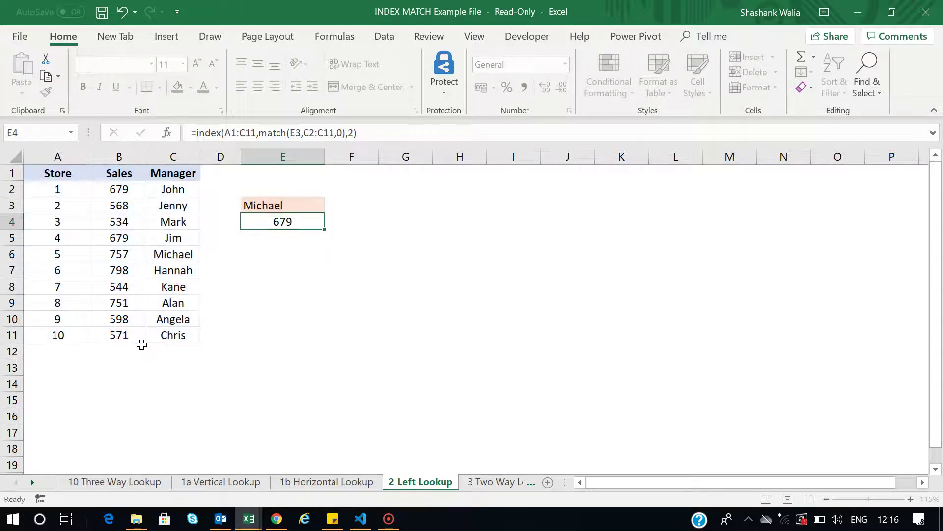
Step: Change the MATCH lookup array in E4's formula to C1:C11, starting on the same row as the INDEX array
click(264, 205)
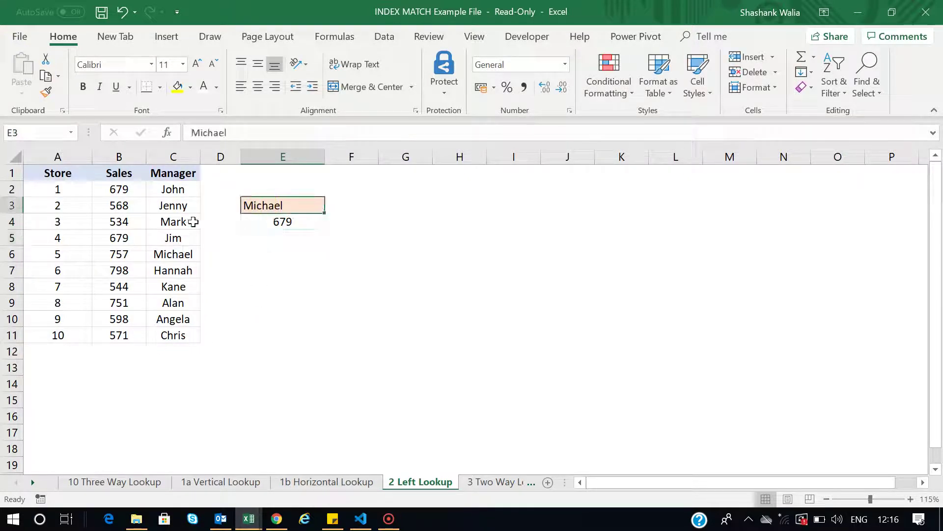
click(178, 252)
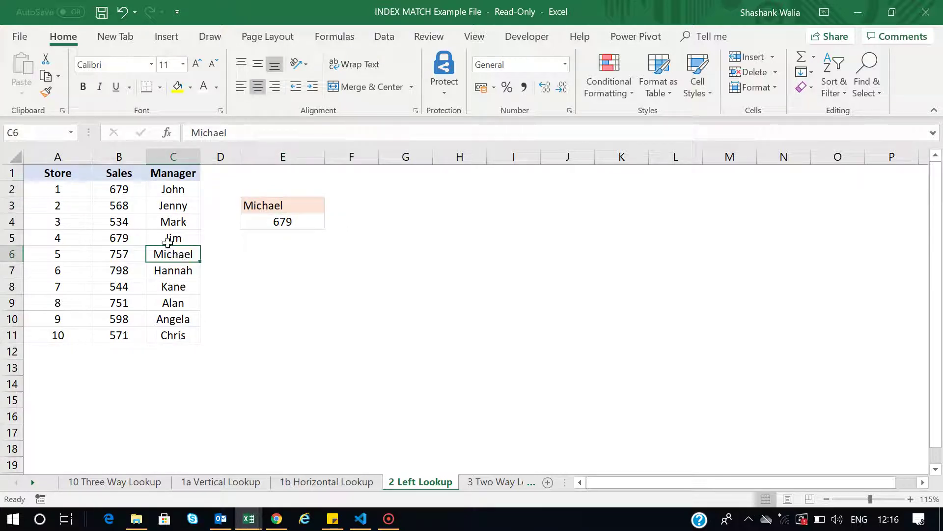
click(291, 203)
double_click(282, 220)
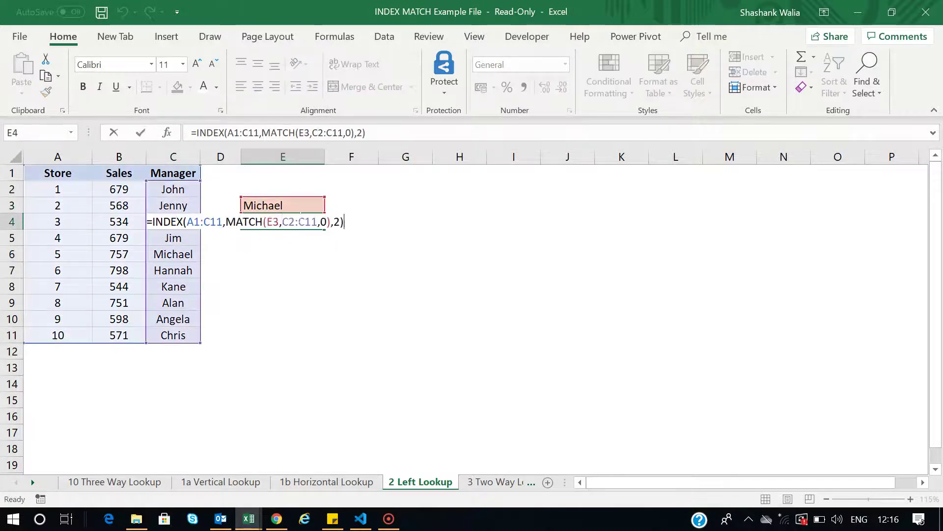
click(282, 222)
click(320, 132)
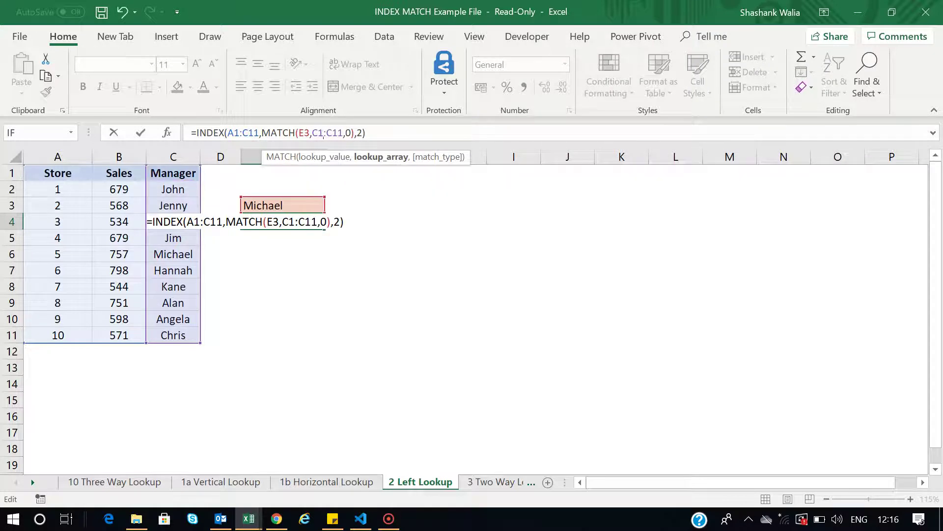
key(Return)
click(274, 222)
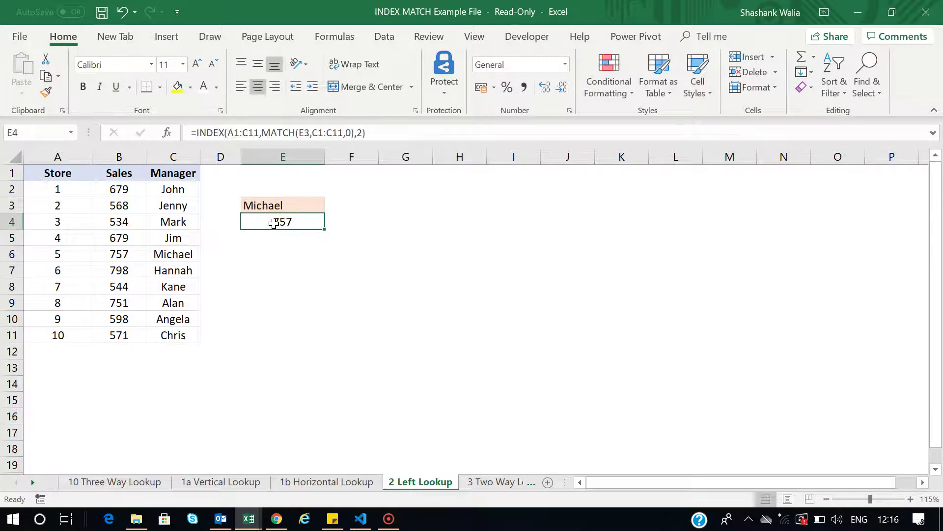
Step: Compare the starting rows of the INDEX and MATCH ranges in E4's formula, and check the result against row 6 of the table
click(278, 208)
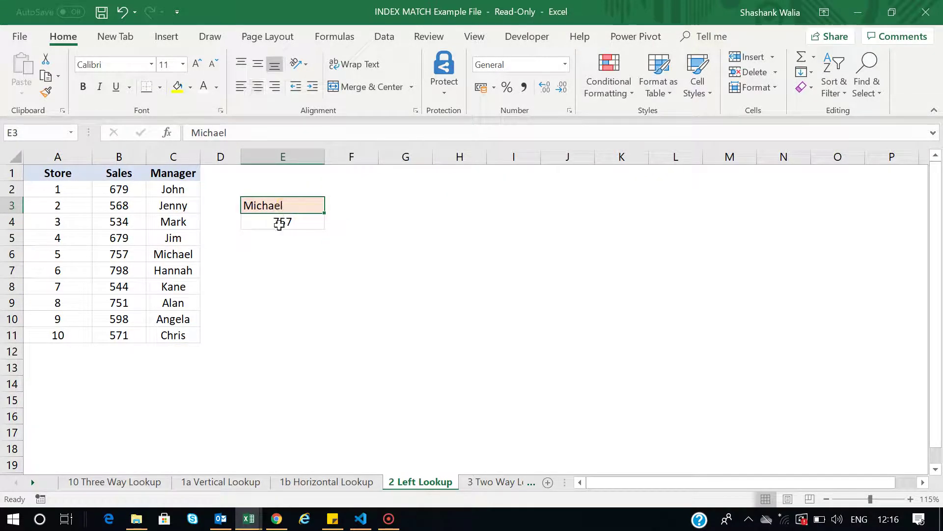
click(279, 224)
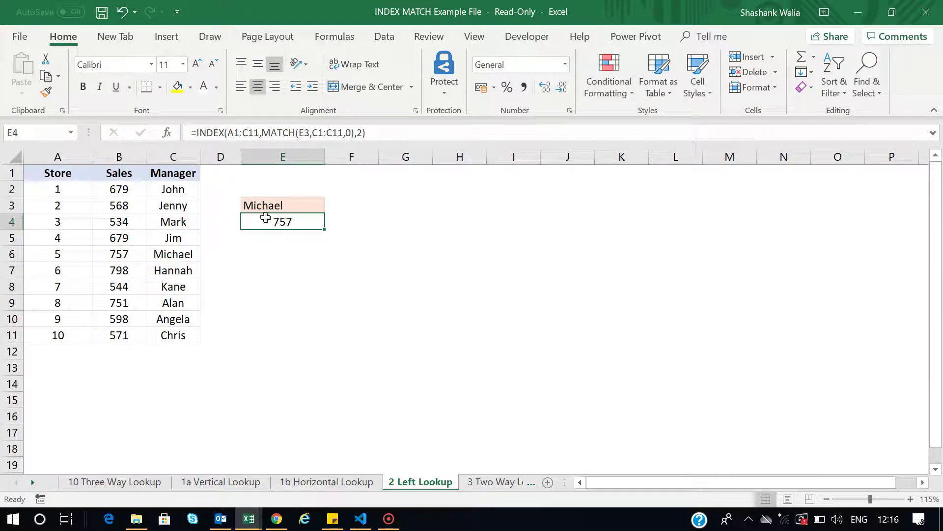
click(56, 173)
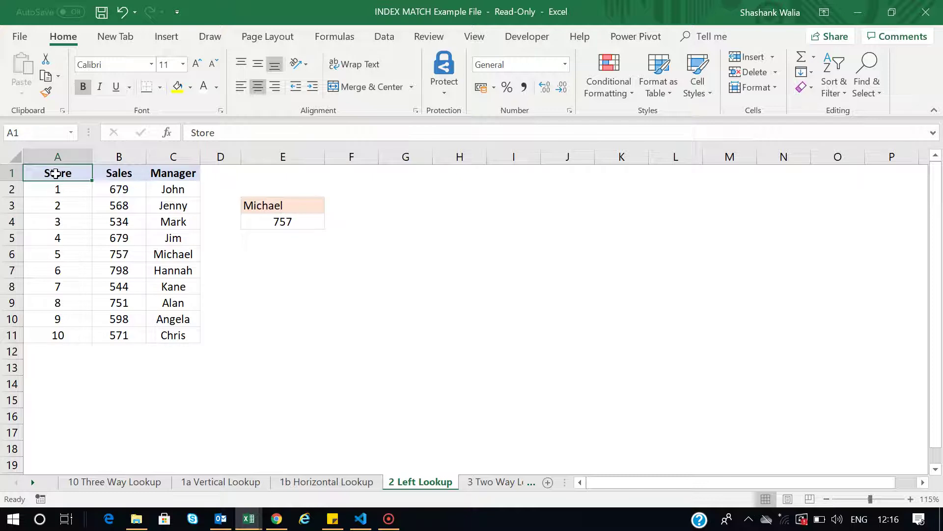
click(295, 224)
click(238, 134)
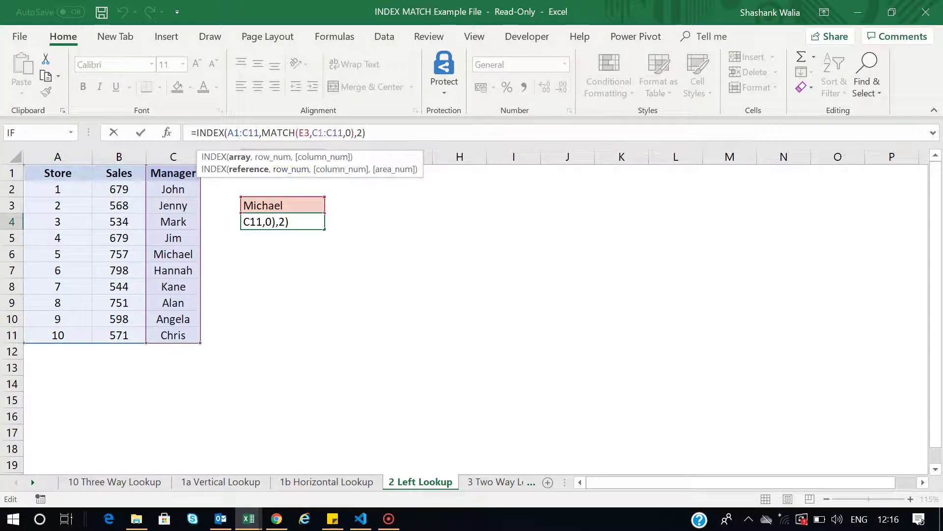
click(320, 133)
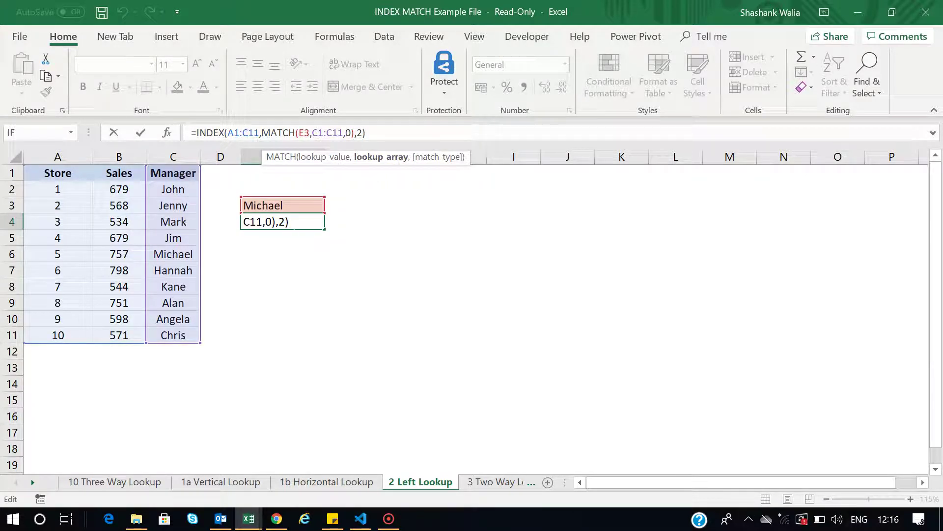
key(Escape)
click(287, 220)
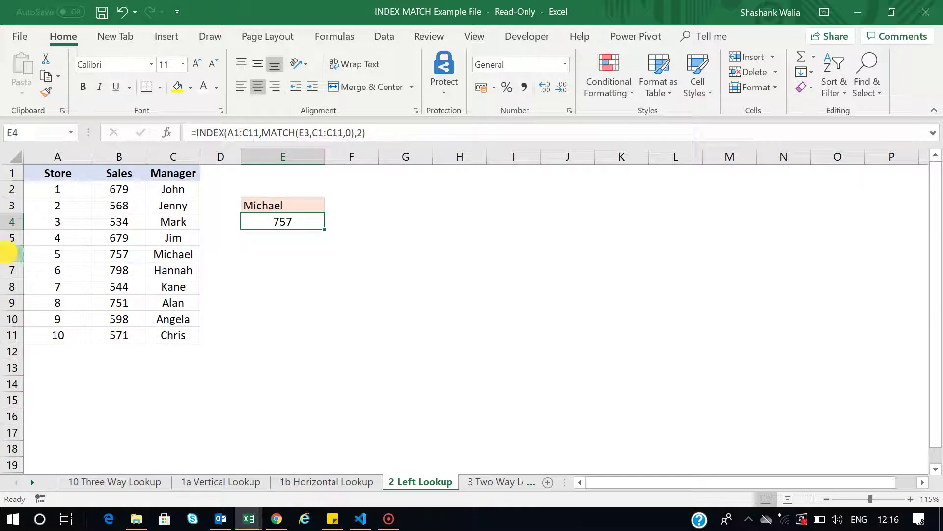
click(11, 252)
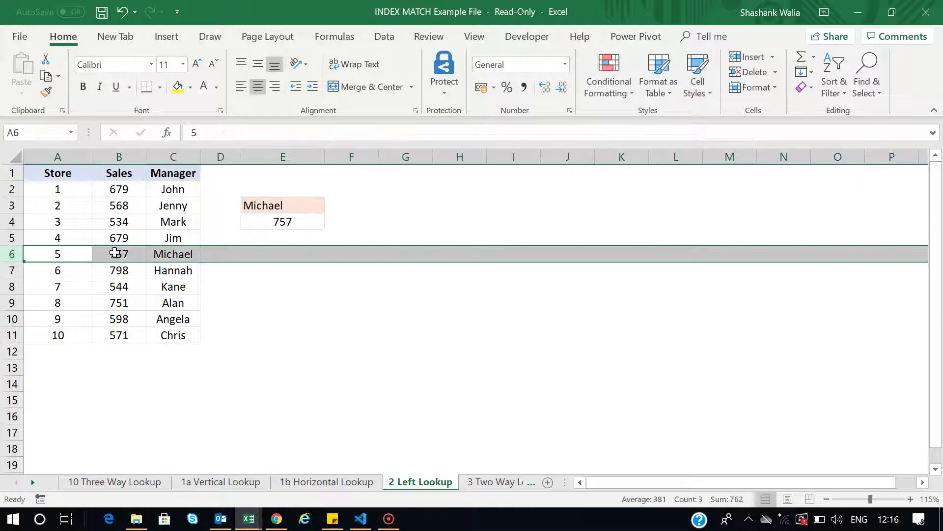
Step: Replace the manager's name in E3 with the one listed for store 7
click(271, 206)
text(Kane)
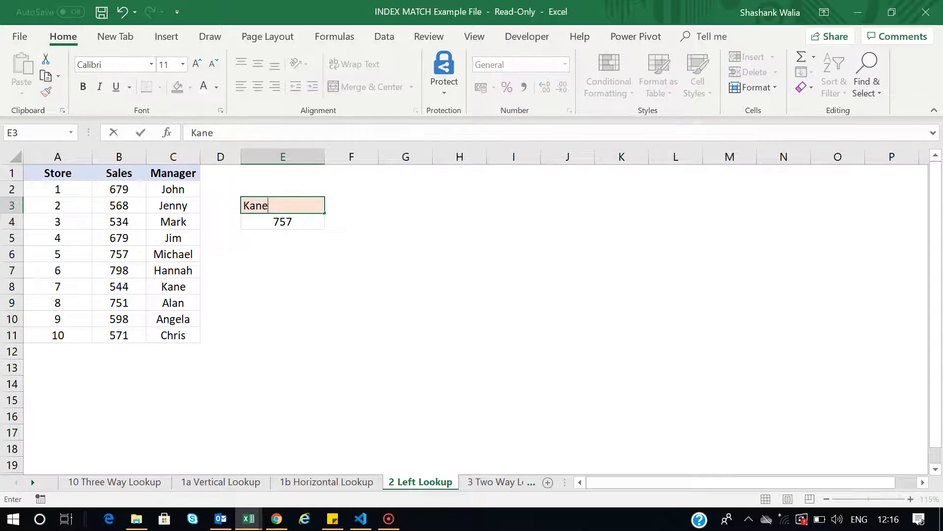
key(Return)
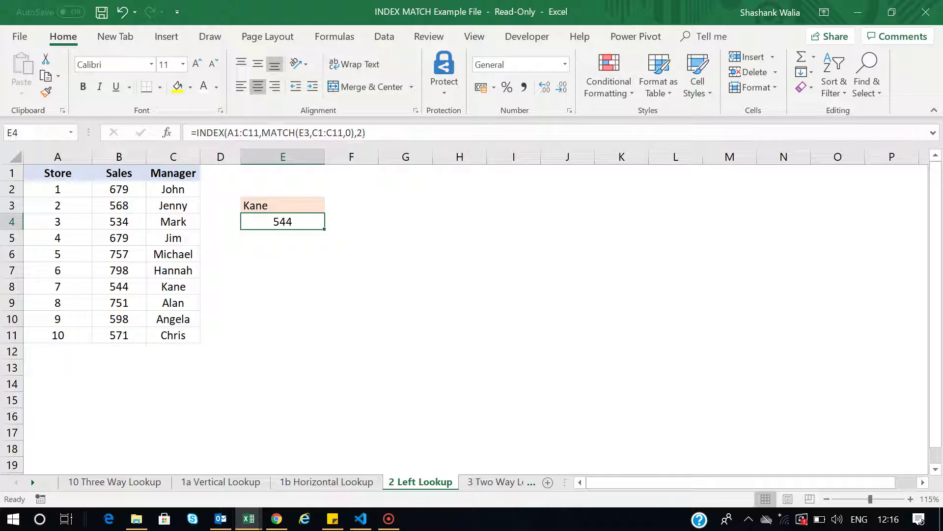
Step: Set the INDEX column number in E4 to 1 to return the store, and check it against row 8
click(362, 133)
key(BackSpace)
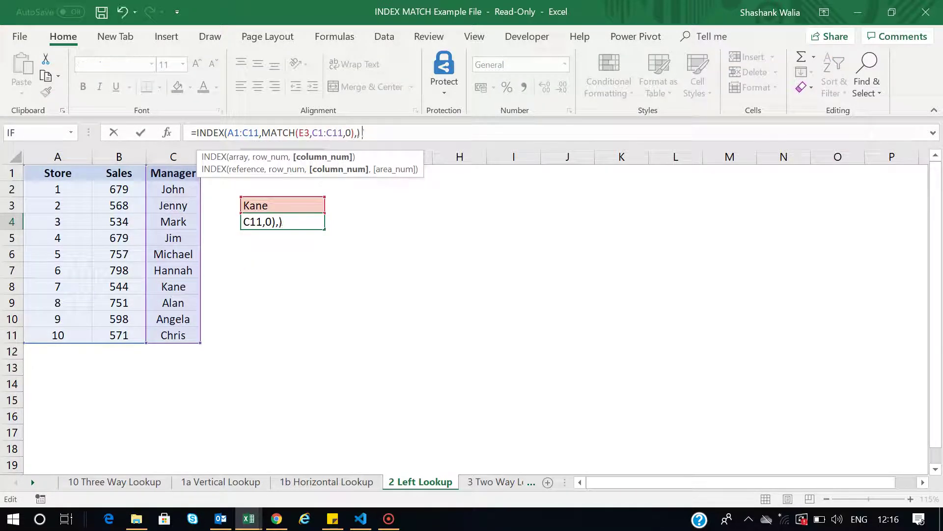
text(1)
key(Return)
key(Up)
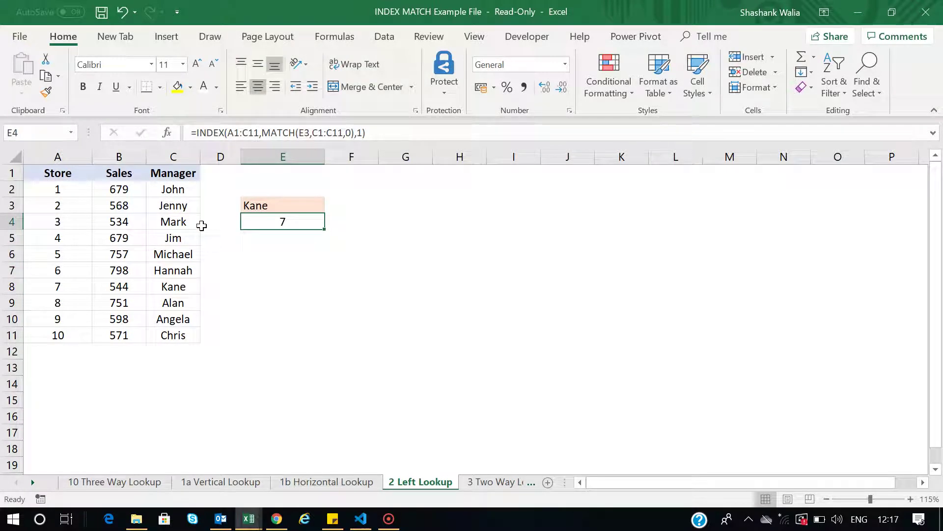
click(11, 287)
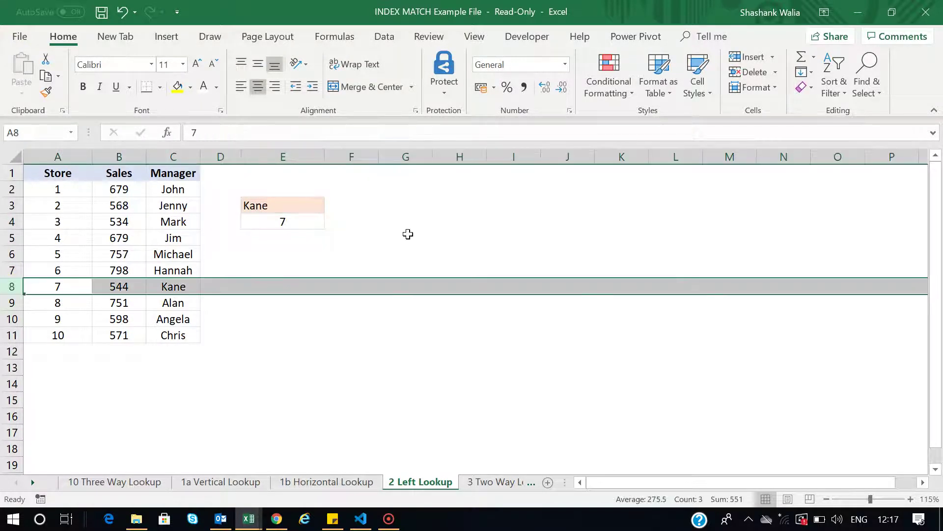
Step: Replace the manager's name in E3 with the one in the table's last row to test the store lookup
click(297, 205)
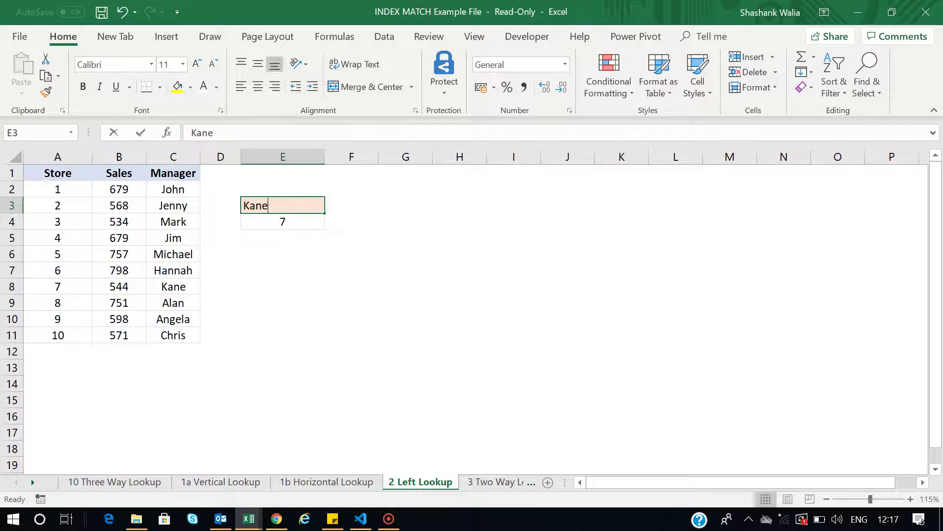
text(Chir)
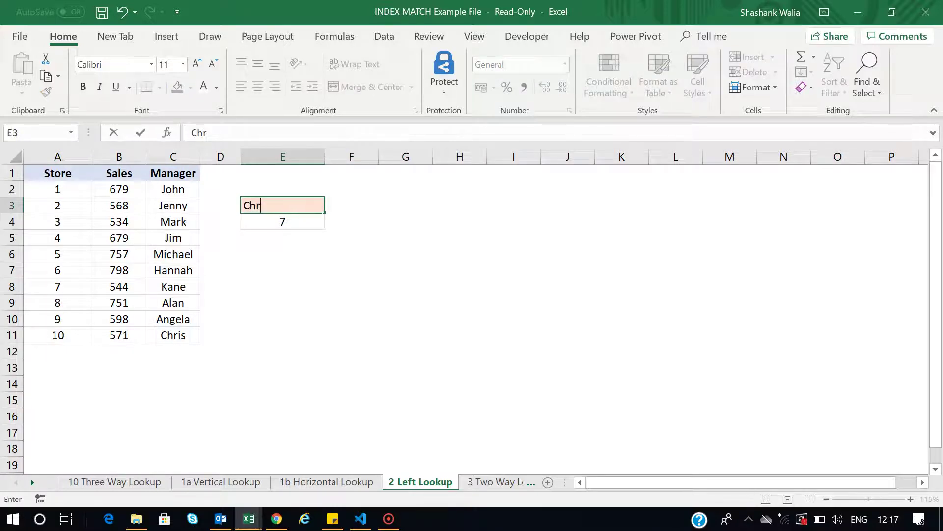
text(is)
key(Return)
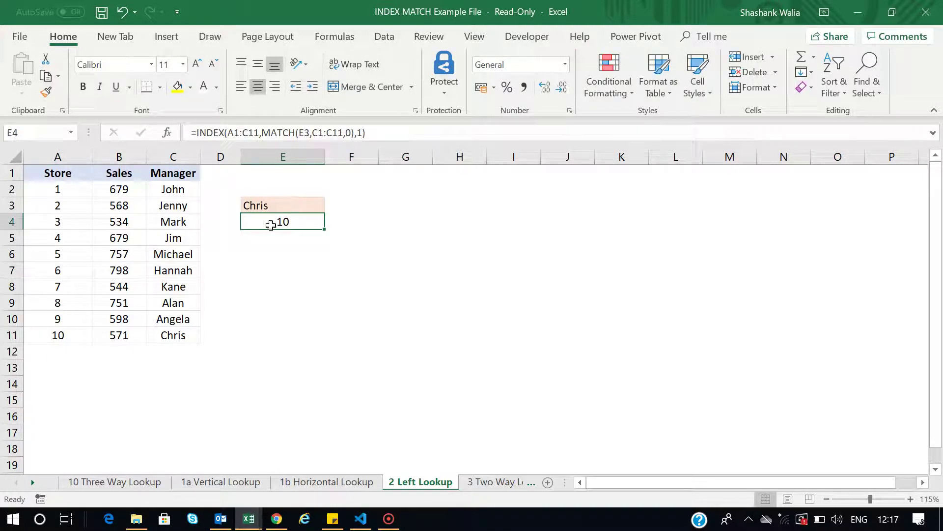
click(285, 251)
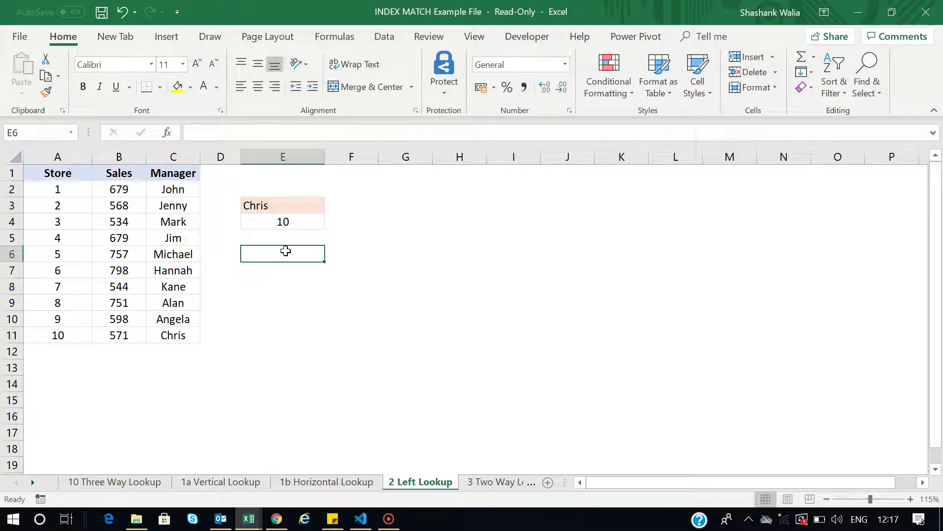
click(282, 201)
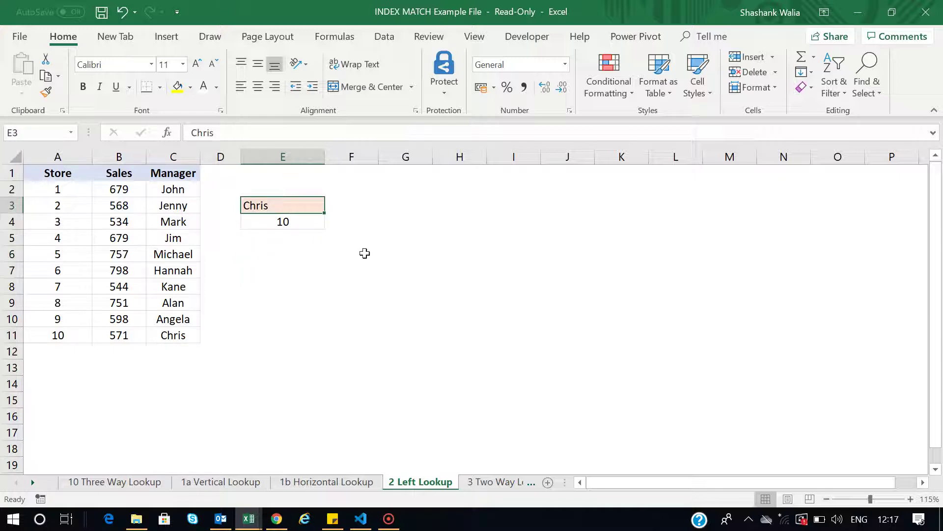
Step: Open the 3 Two Way Lookup sheet and examine the student name in F3 and the subject headings in G2:I2 as lookup criteria
click(493, 485)
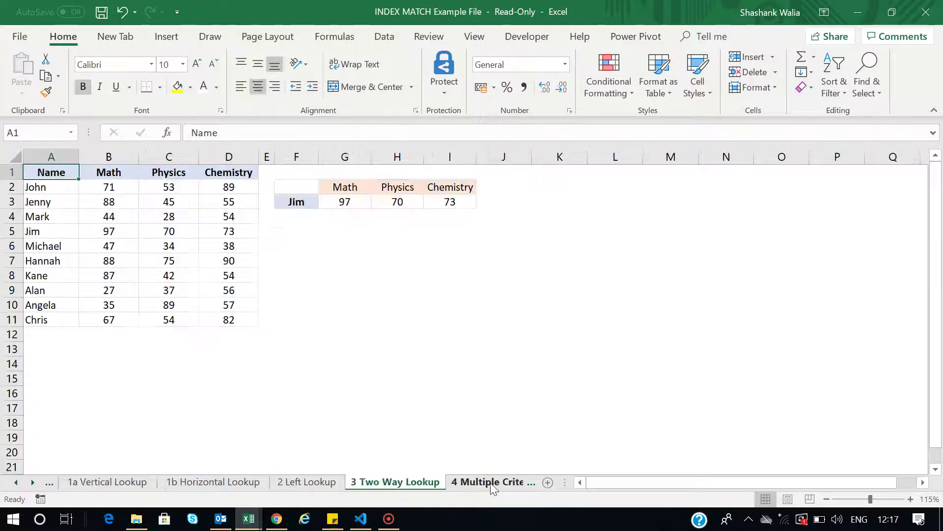
click(380, 315)
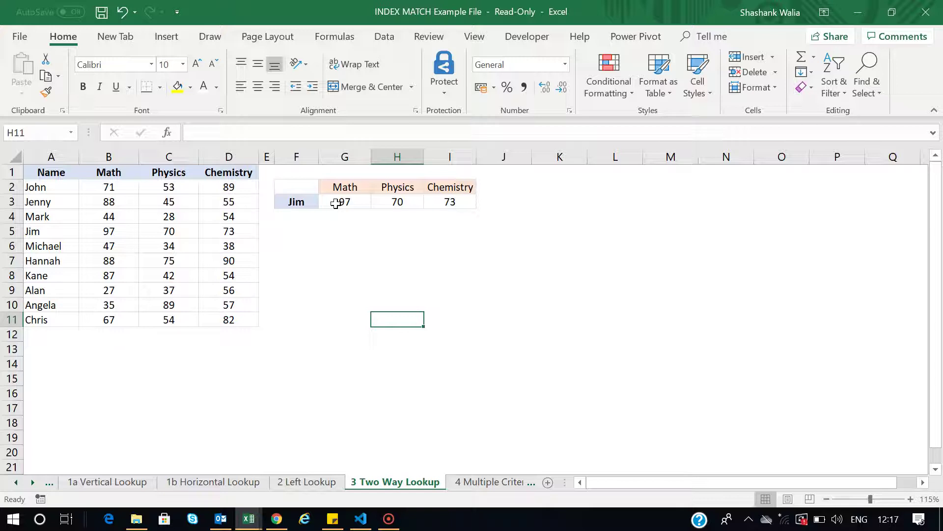
click(288, 200)
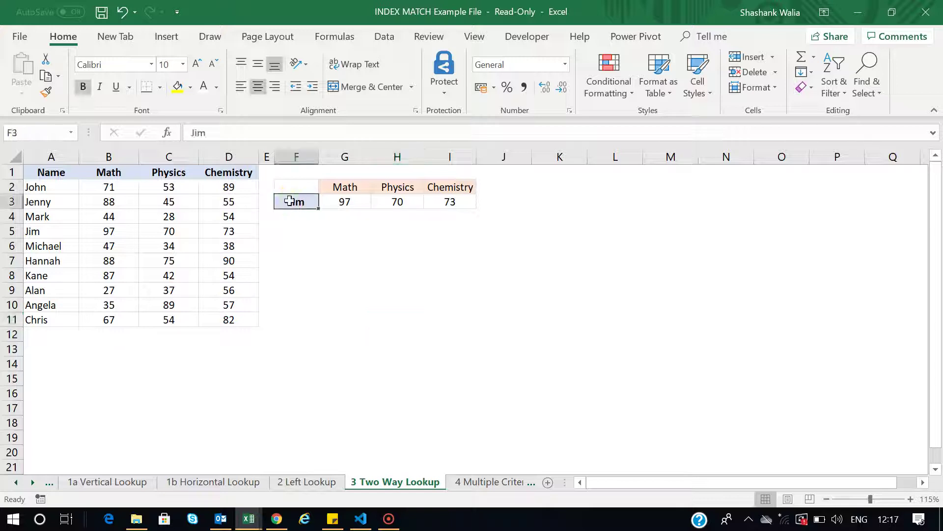
drag(351, 185, 447, 186)
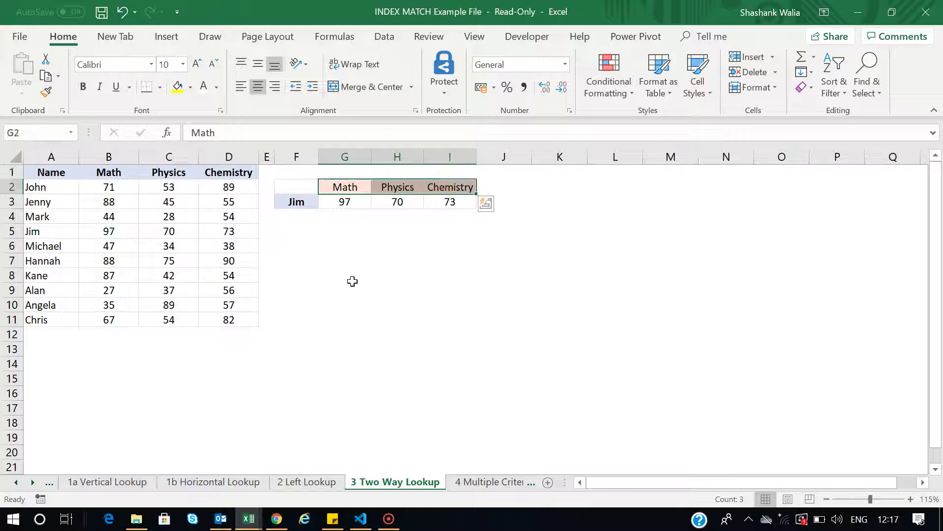
click(353, 278)
click(296, 201)
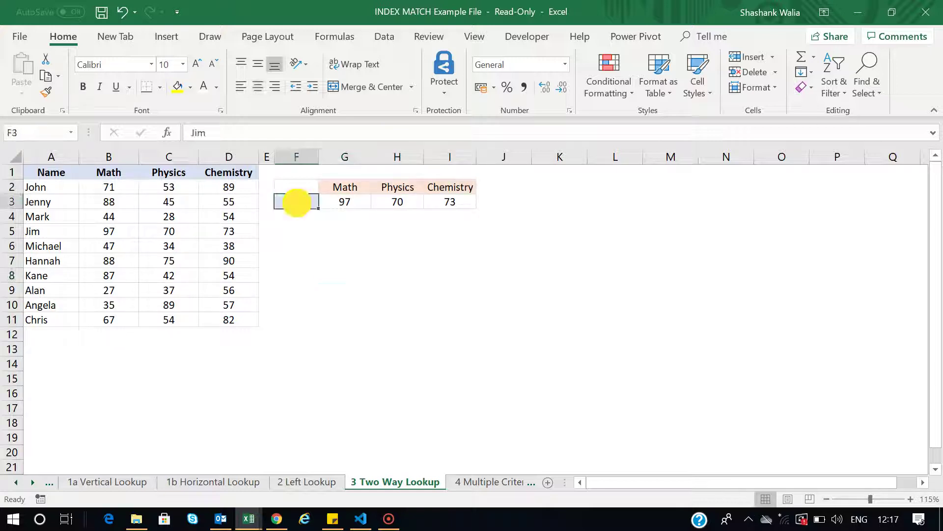
click(338, 186)
click(301, 201)
click(394, 185)
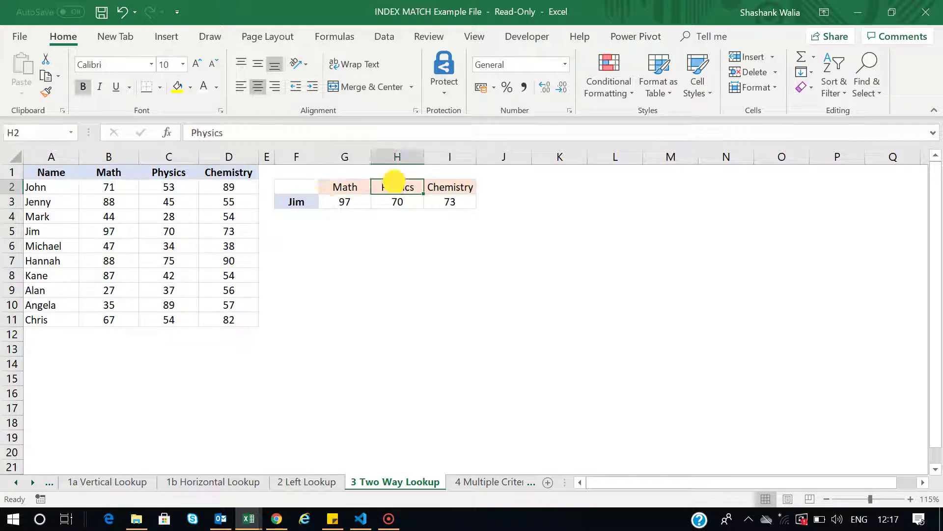
Step: Examine G3's two-way lookup formula, from its lookup criteria to the INDEX array $B$2:$D$11 and the MATCH on $F$3
click(301, 202)
click(457, 189)
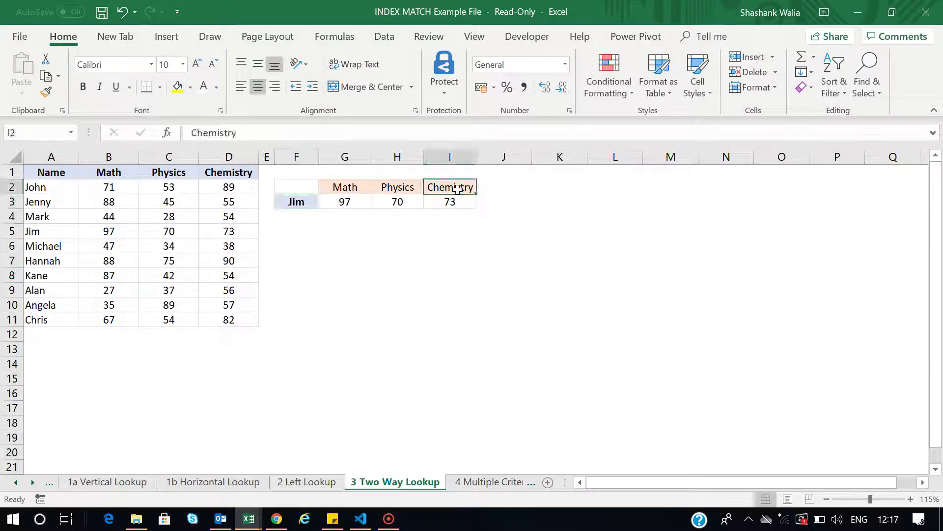
click(348, 205)
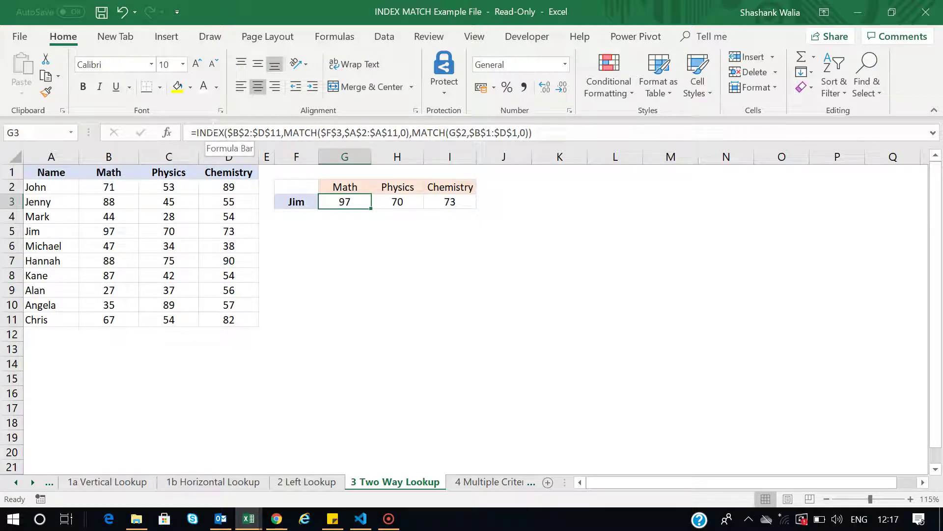
click(213, 133)
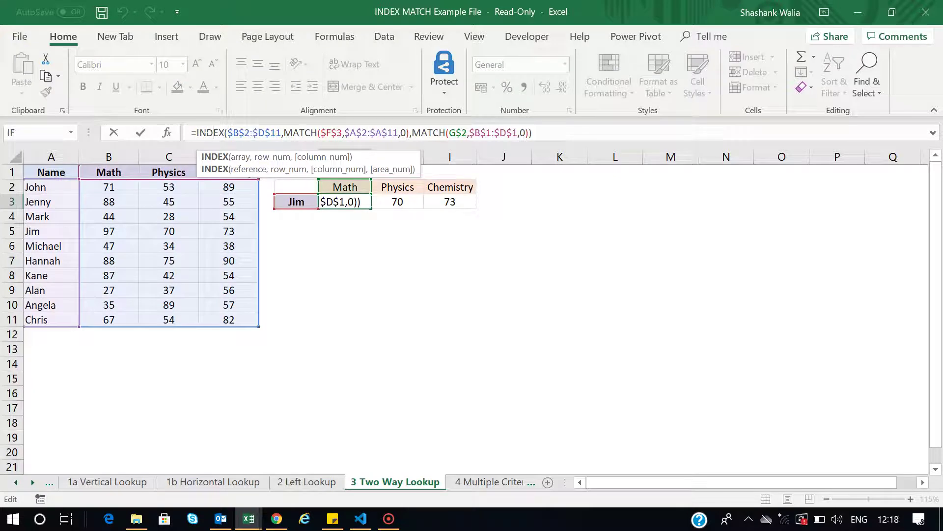
click(240, 157)
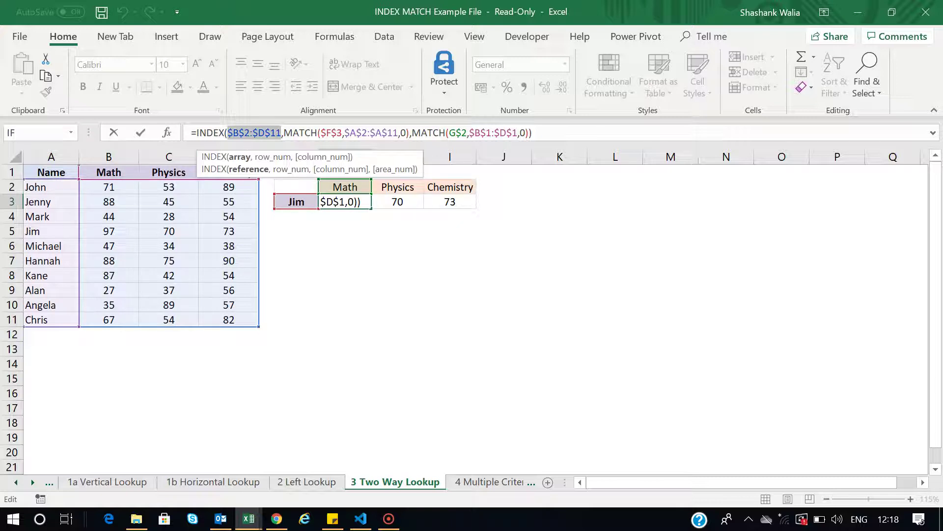
click(332, 130)
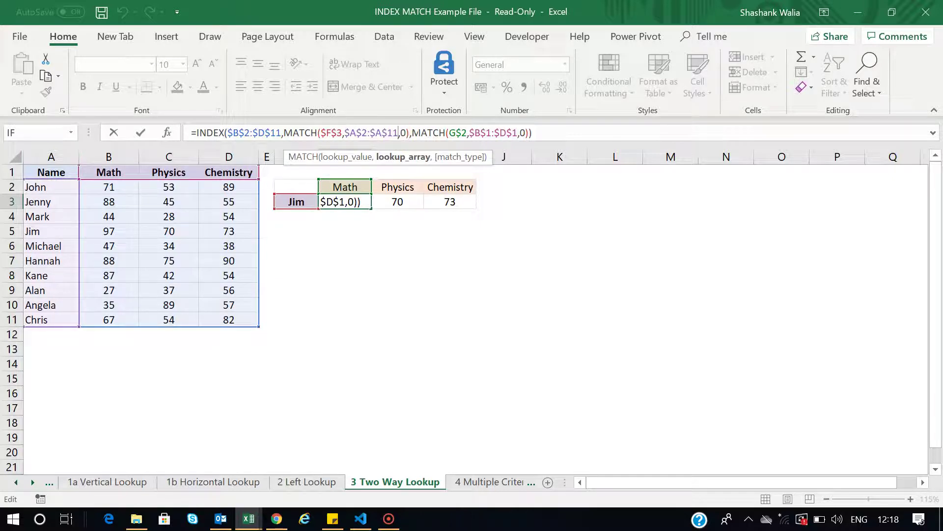
Step: Examine the second MATCH in G3's formula, comparing its lookup value G$2 and array $B$1:$D$1 with the table's subject headings
click(414, 133)
click(463, 133)
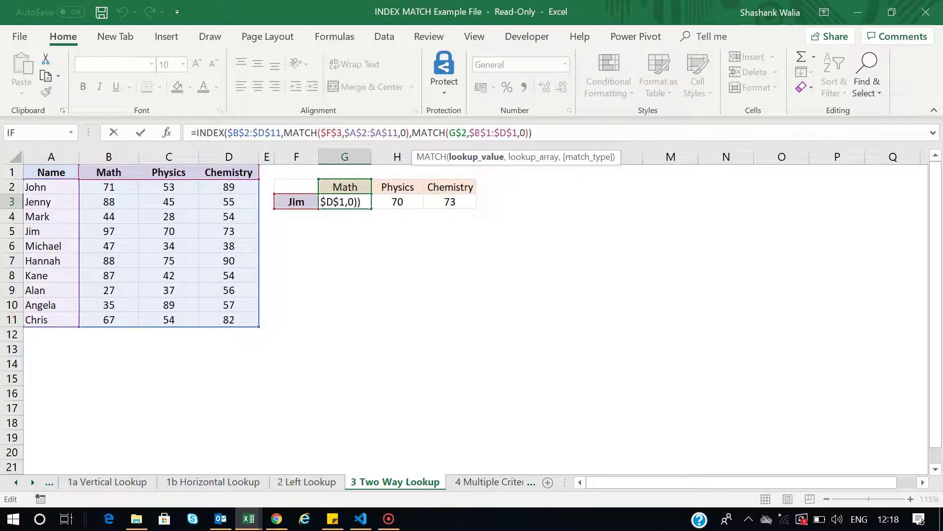
click(480, 131)
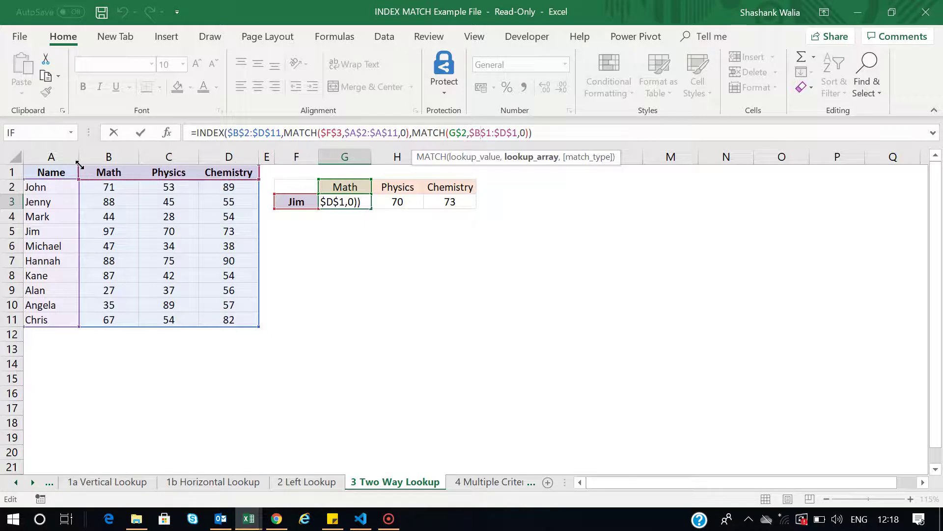
click(97, 171)
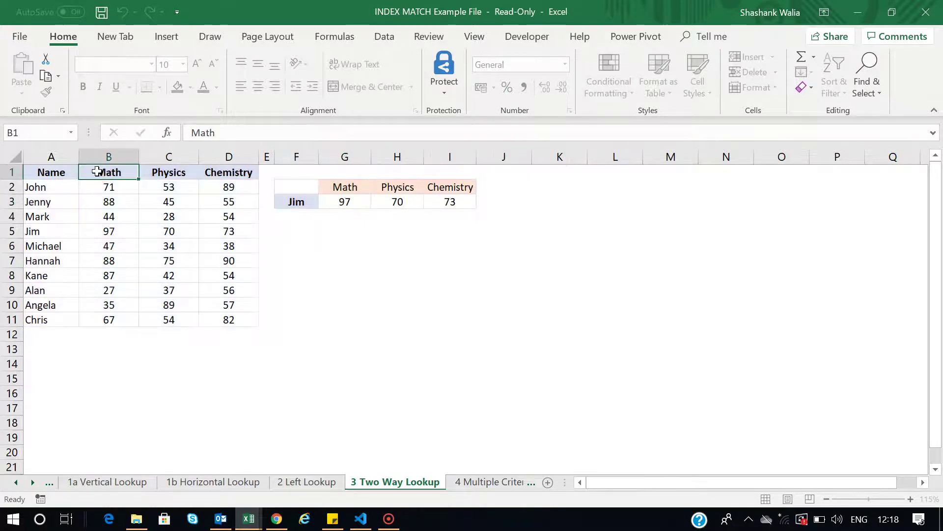
click(235, 171)
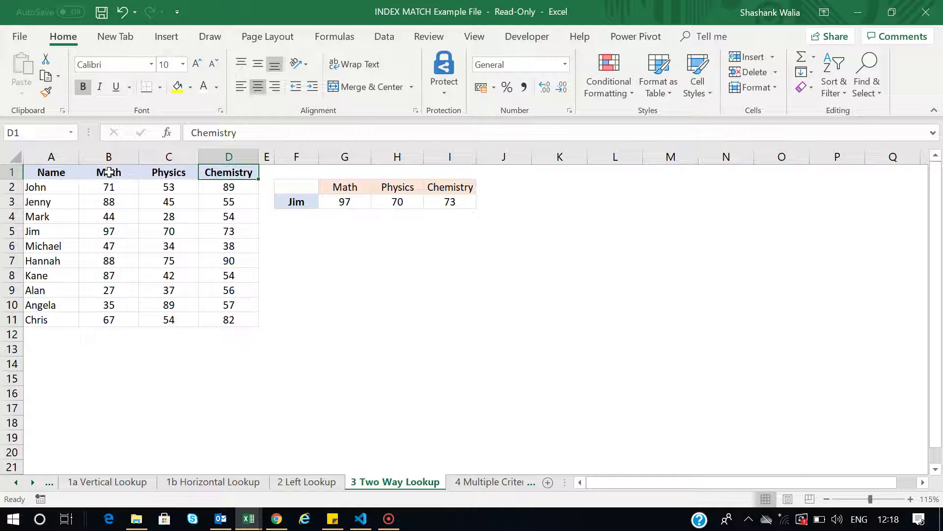
Step: Review the match type in G3's formula and how its two MATCH functions supply the INDEX row and column numbers
click(345, 202)
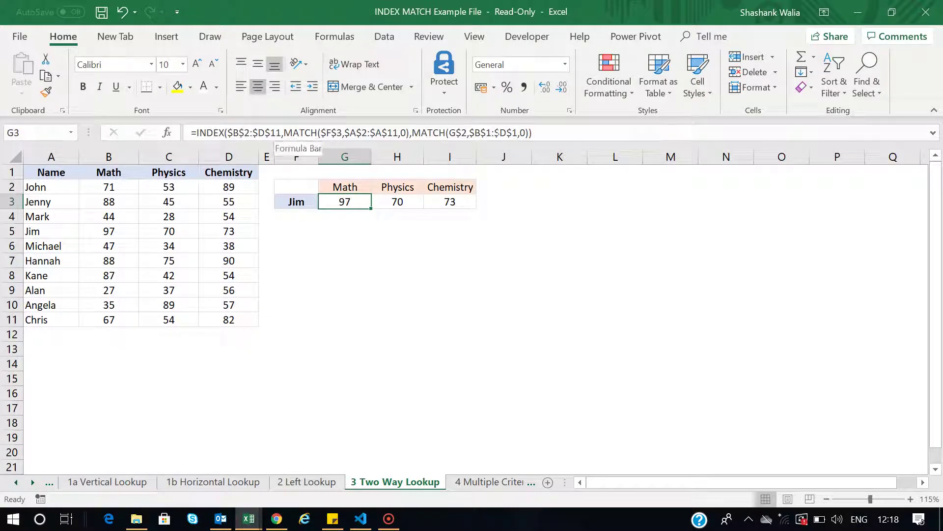
click(517, 133)
click(525, 132)
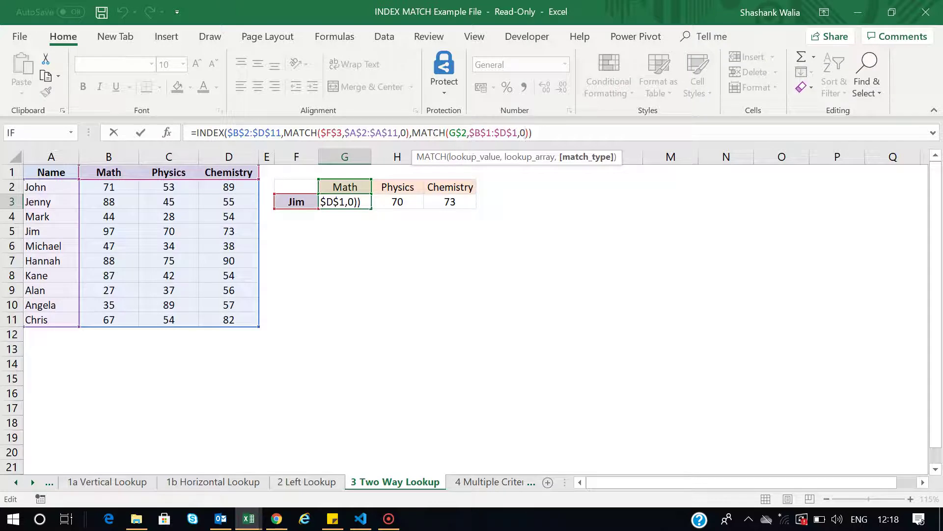
click(433, 132)
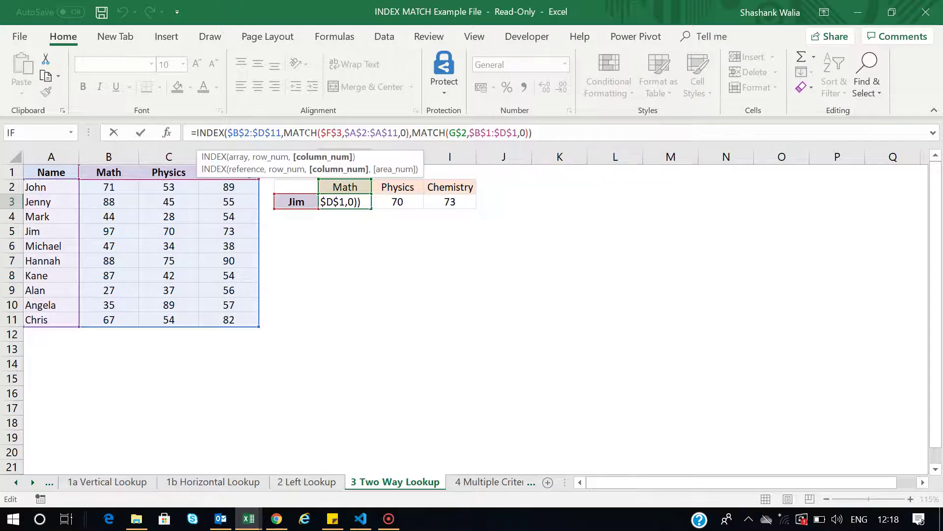
click(300, 133)
click(273, 157)
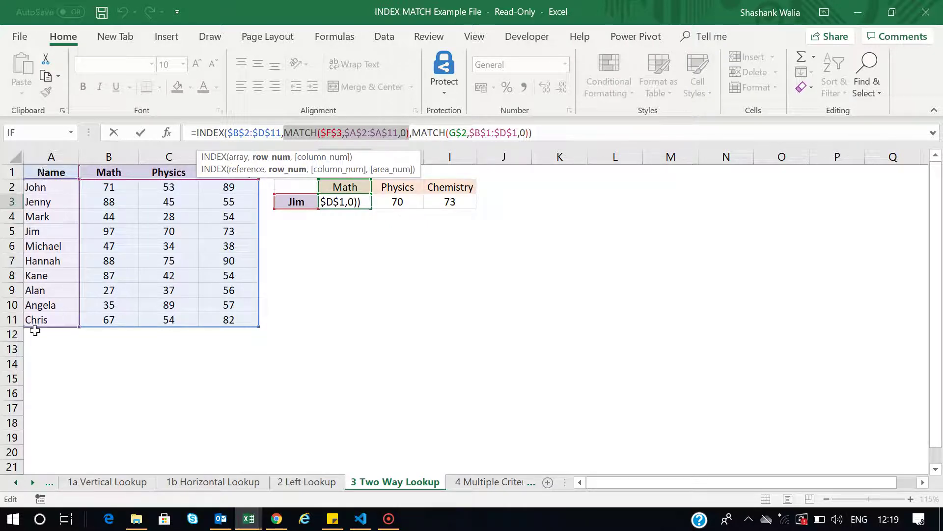
click(440, 133)
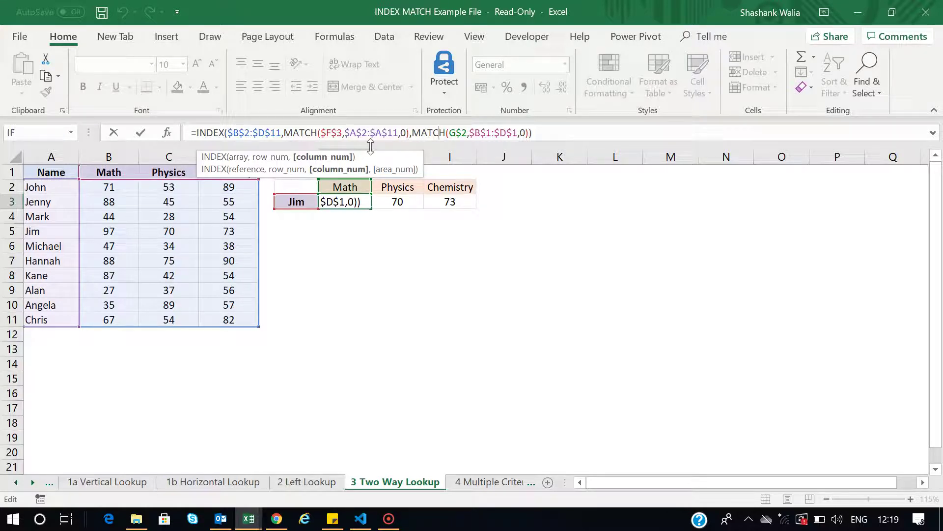
key(Return)
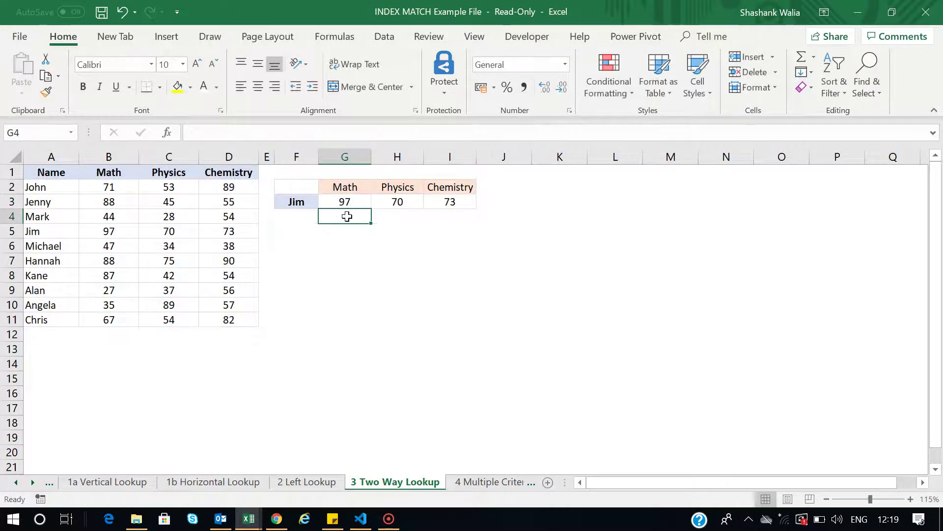
Step: Start an INDEX formula in G4 with the whole table A1:D11 as its array
text(=index)
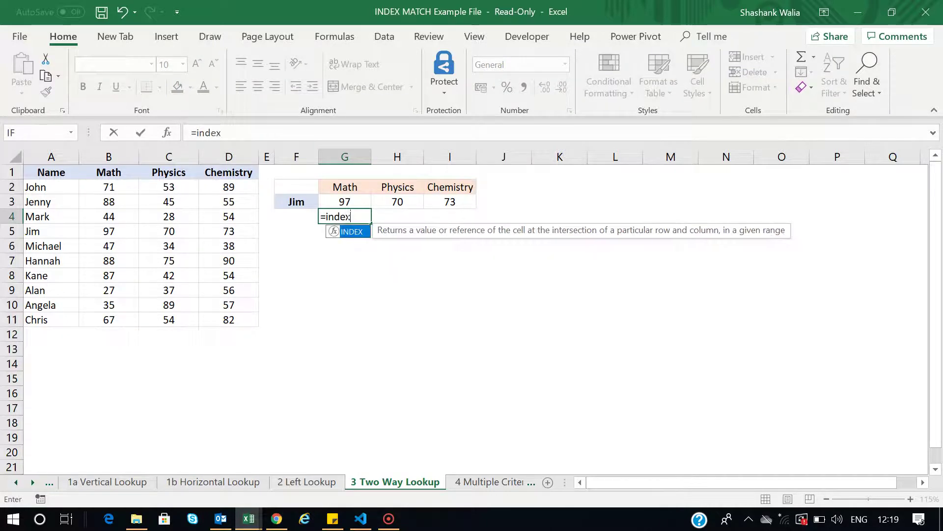
text(()
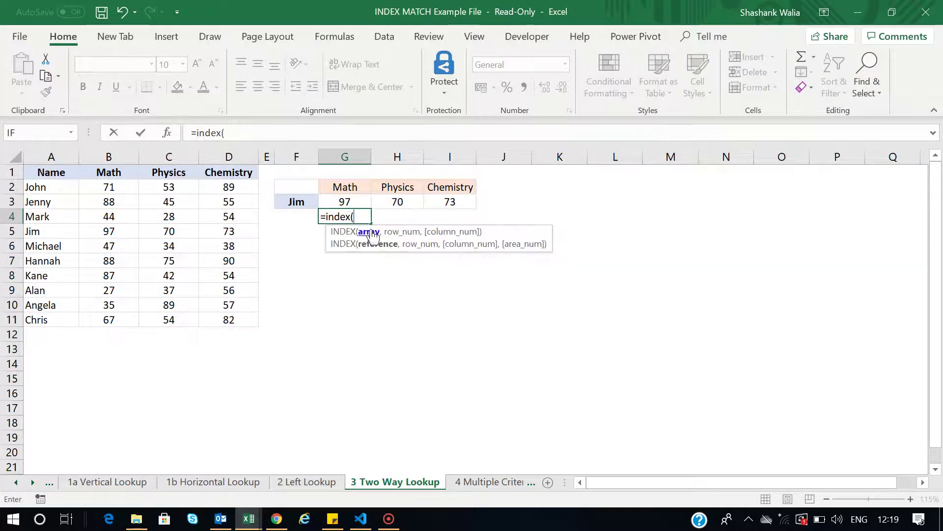
click(49, 170)
drag(73, 191, 245, 320)
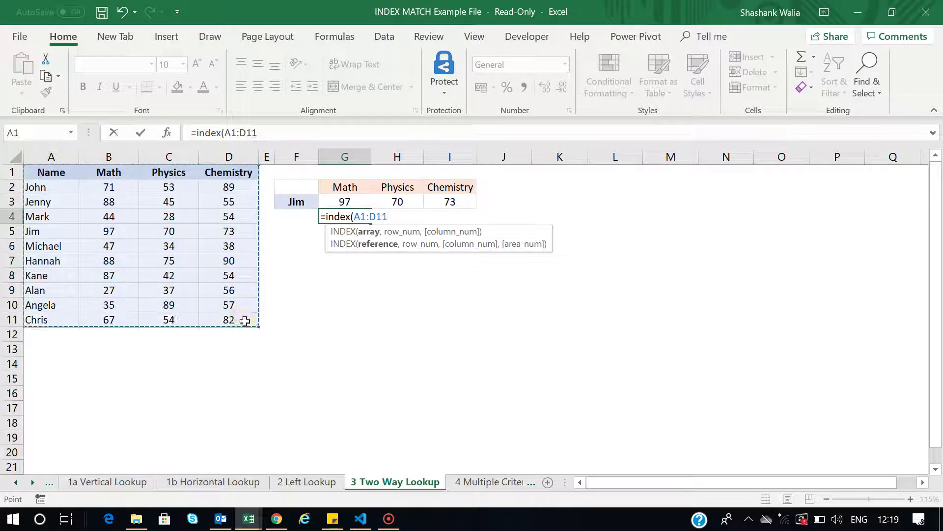
Step: Add a MATCH as the row number in G4's formula, looking up F3 in A1:A11 with match type 0
text(,ma)
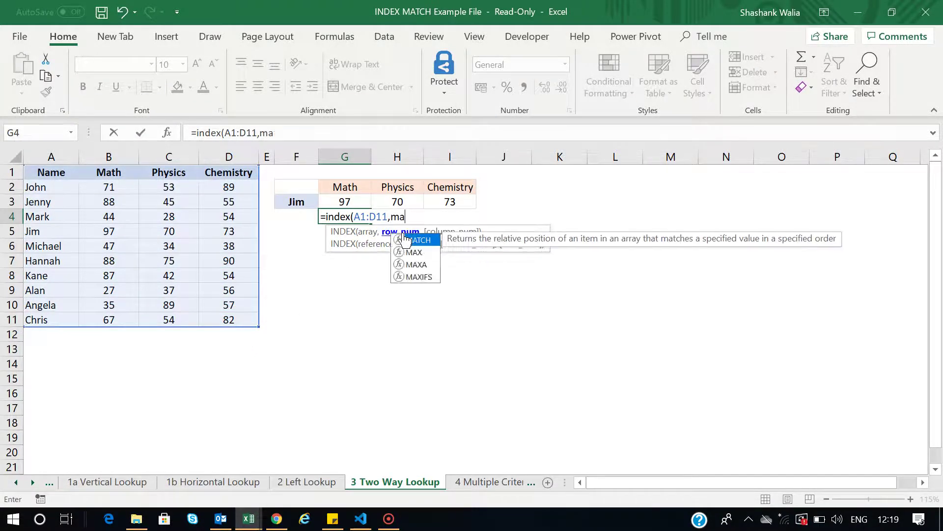
text(tch()
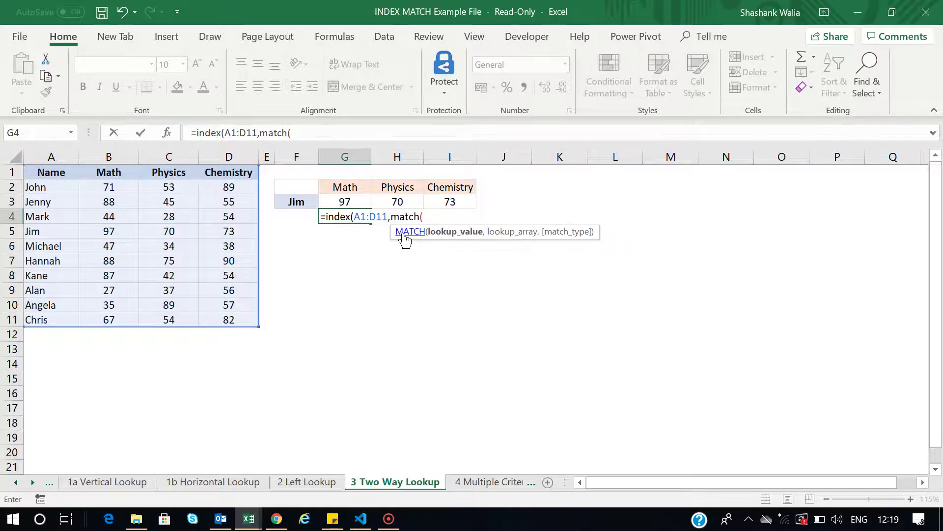
click(305, 201)
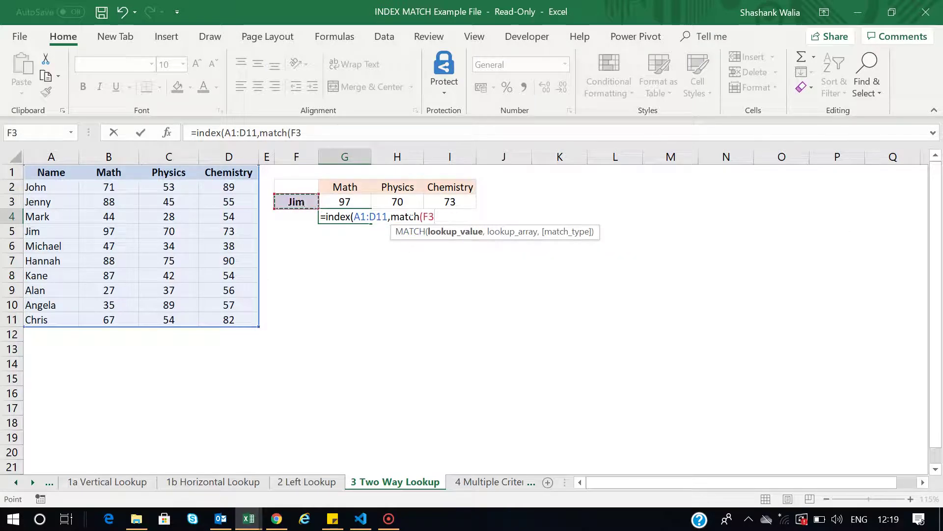
text(,)
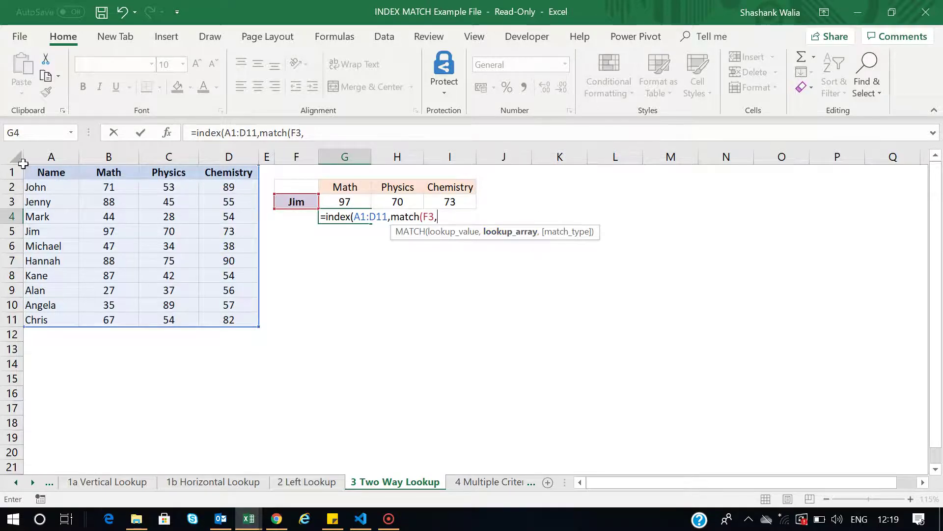
drag(39, 172, 55, 317)
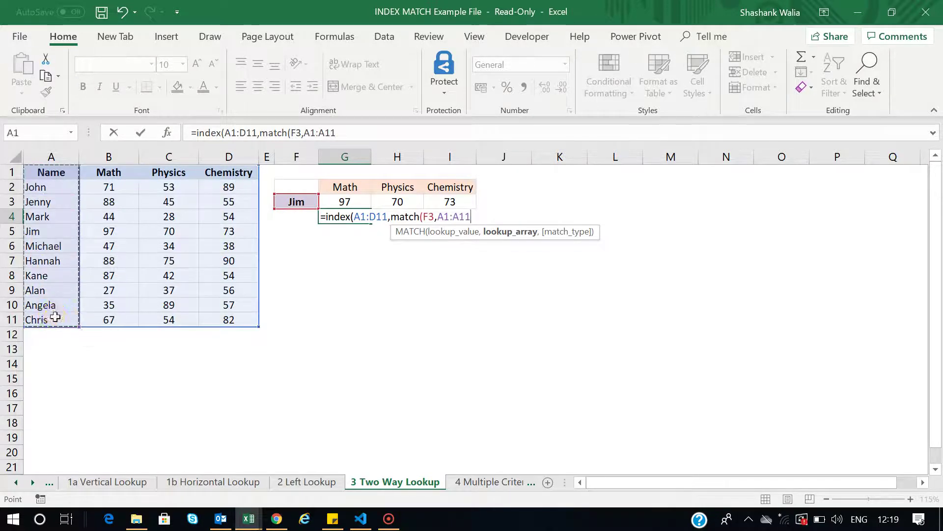
text(,0)
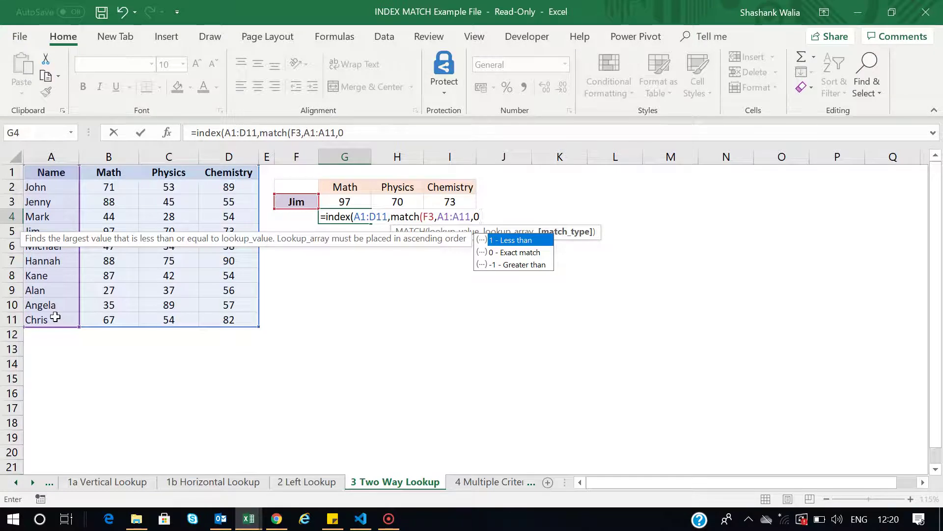
text())
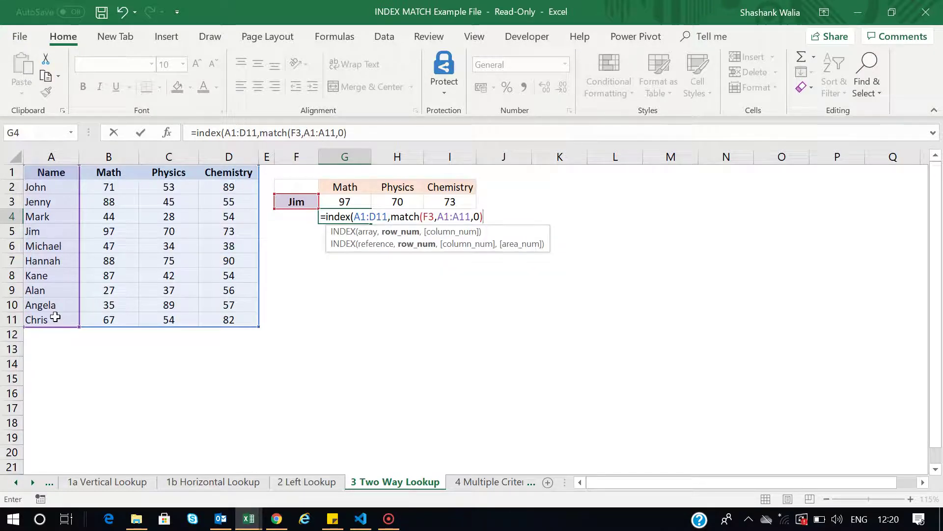
Step: Complete G4's formula with a column MATCH of G2 in A1:D1 using match type 0, accepting the closing-parenthesis correction
text(,match)
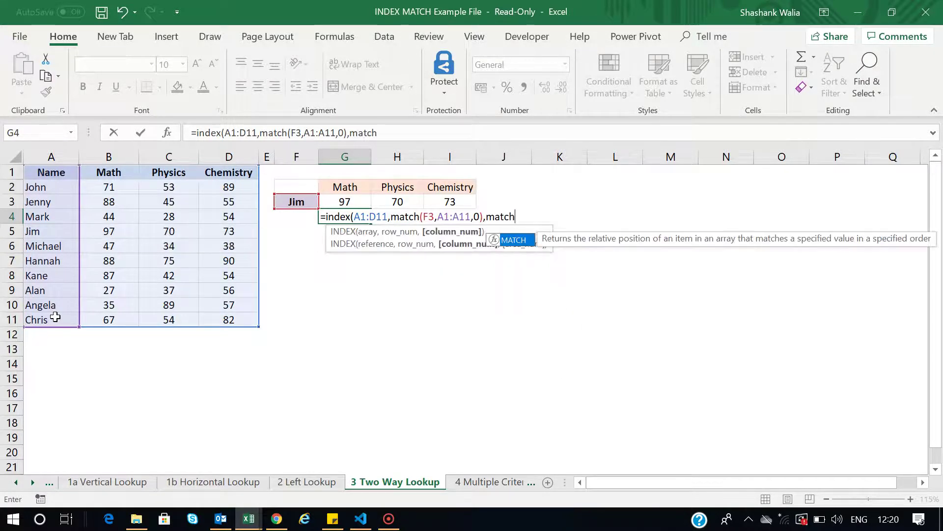
text(()
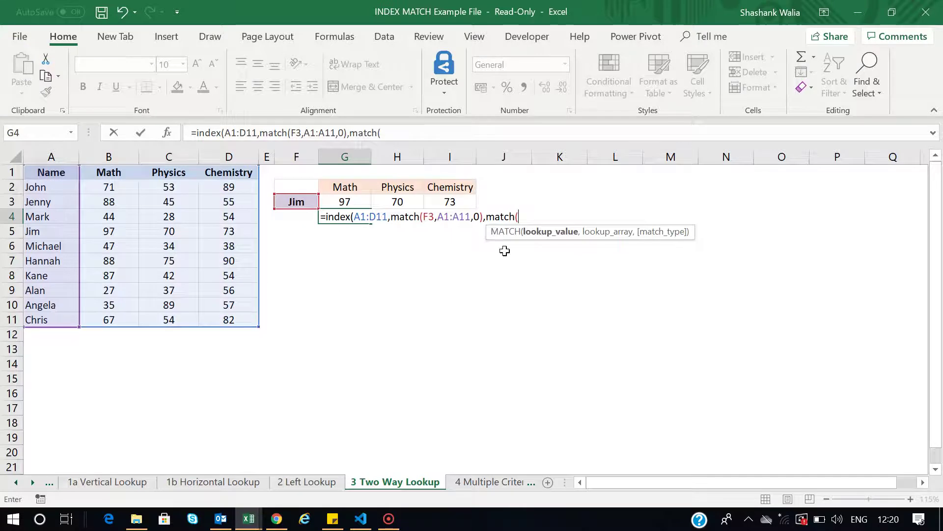
click(345, 186)
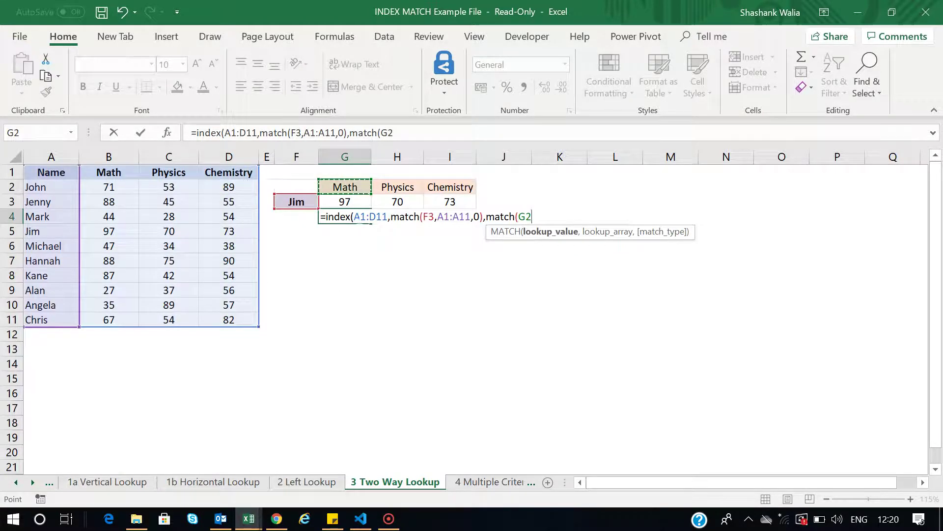
text(,)
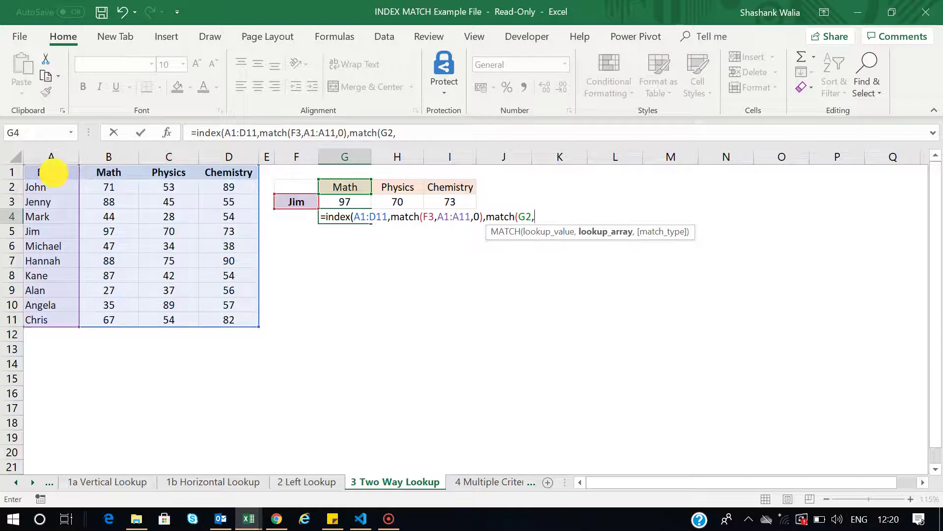
drag(50, 171, 228, 172)
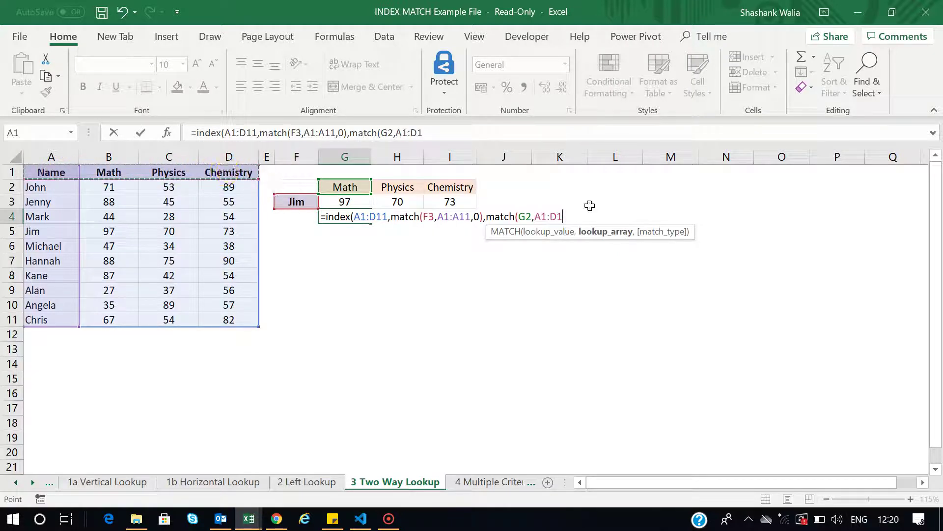
text(,)
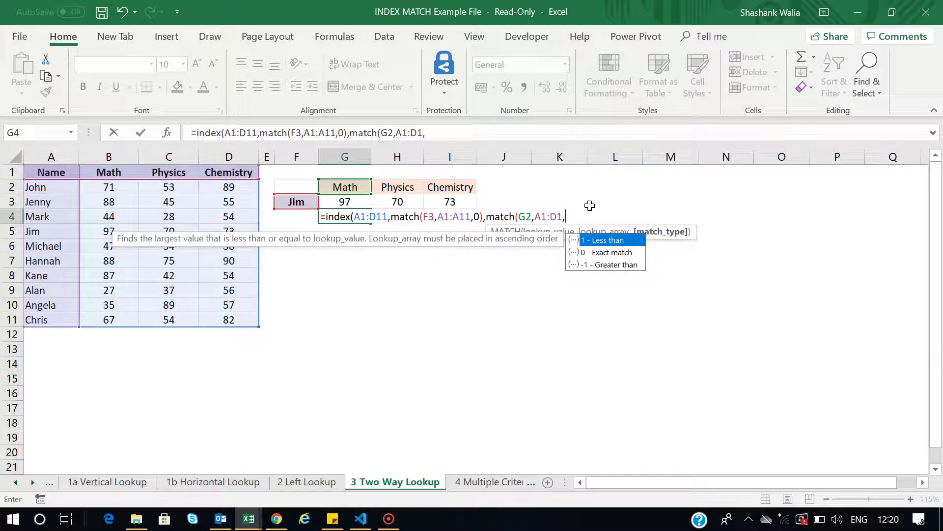
text(0))
key(Return)
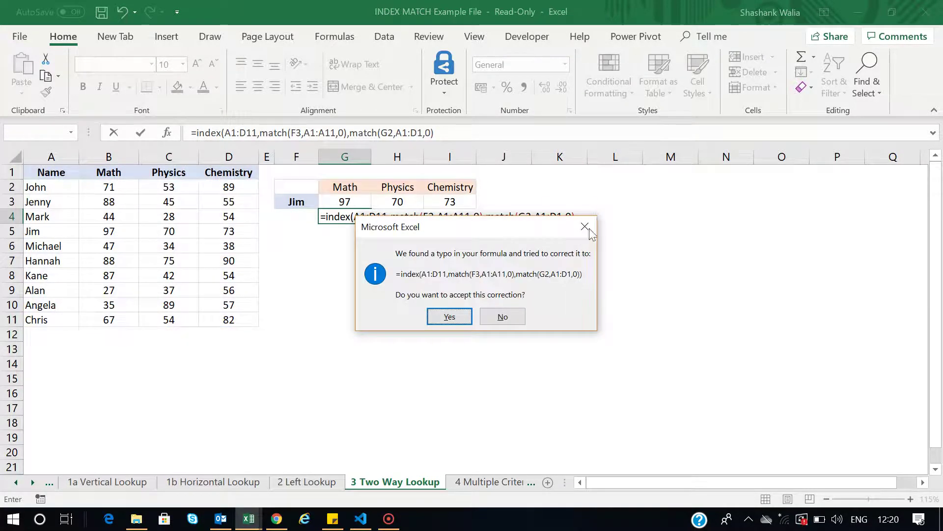
click(450, 318)
Step: Compare the new G4 lookup with the existing G3 and H3 formulas and the criteria in F3 and G2
click(352, 215)
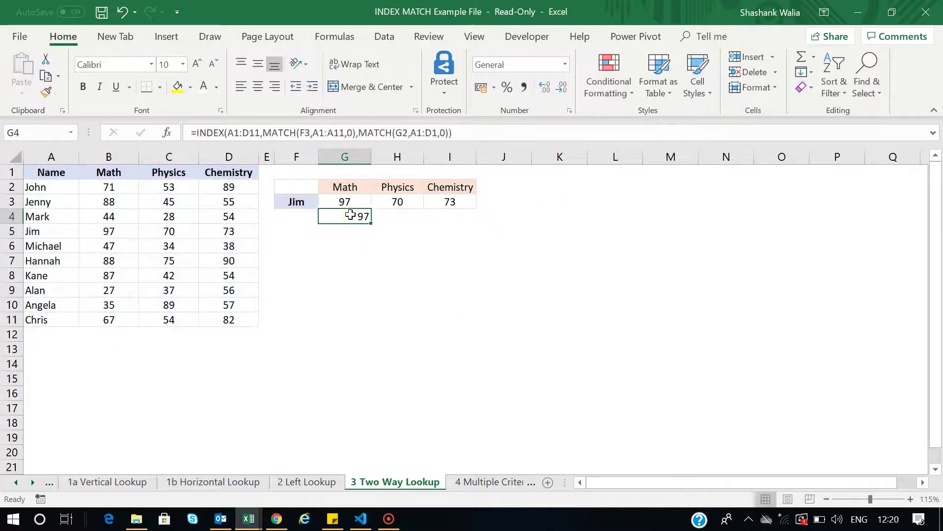
click(296, 201)
click(344, 197)
click(354, 216)
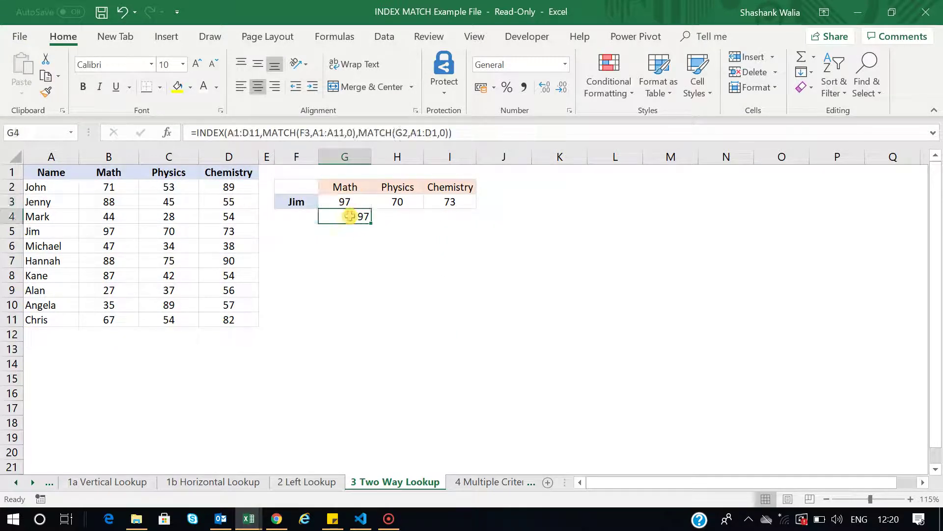
click(344, 187)
click(393, 201)
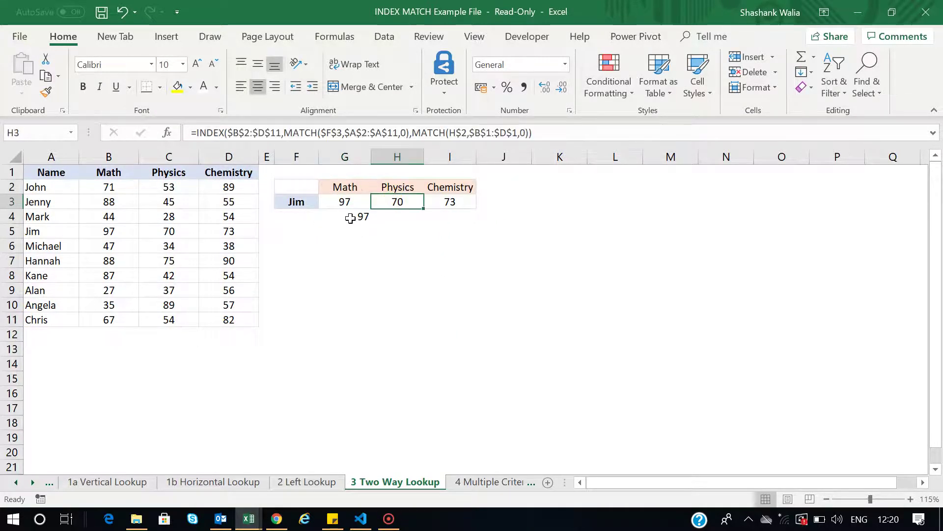
Step: Compare G4's references with G3's formula and make the INDEX array in G4 absolute as $A$1:$D$11
click(351, 218)
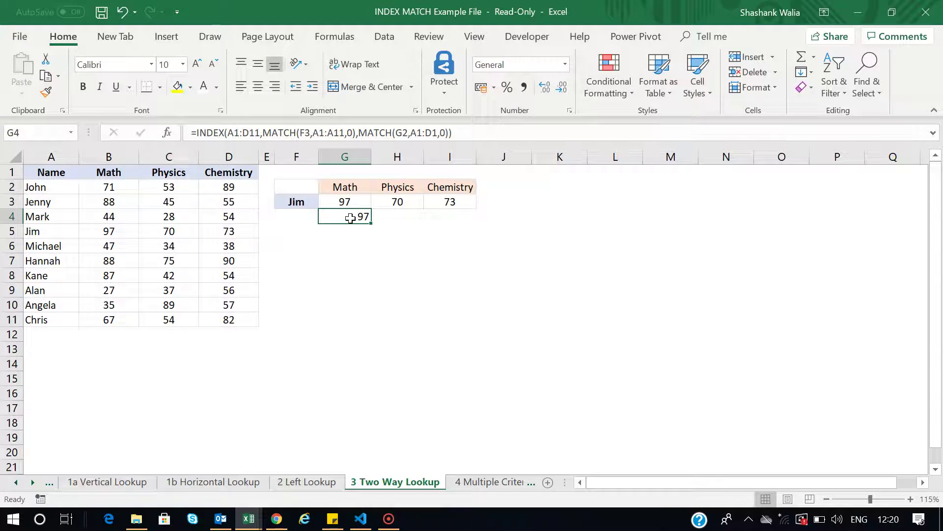
click(334, 202)
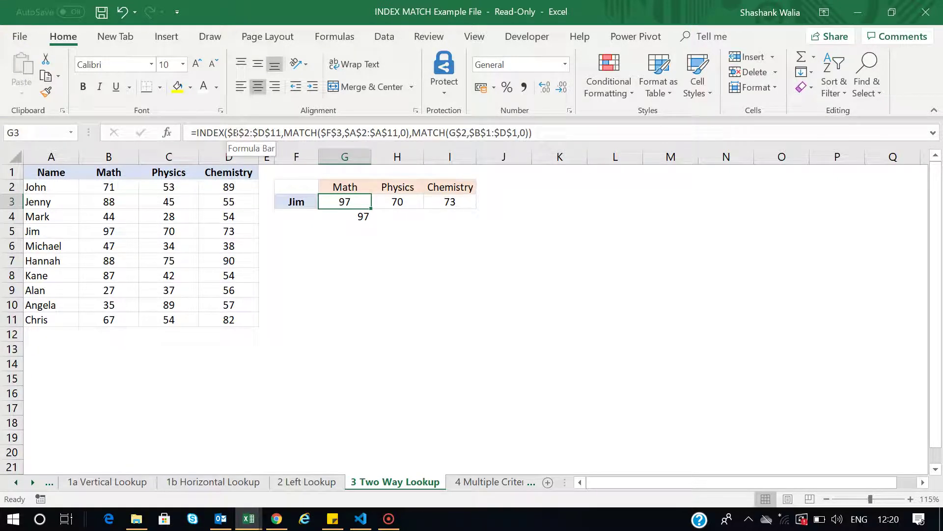
click(363, 213)
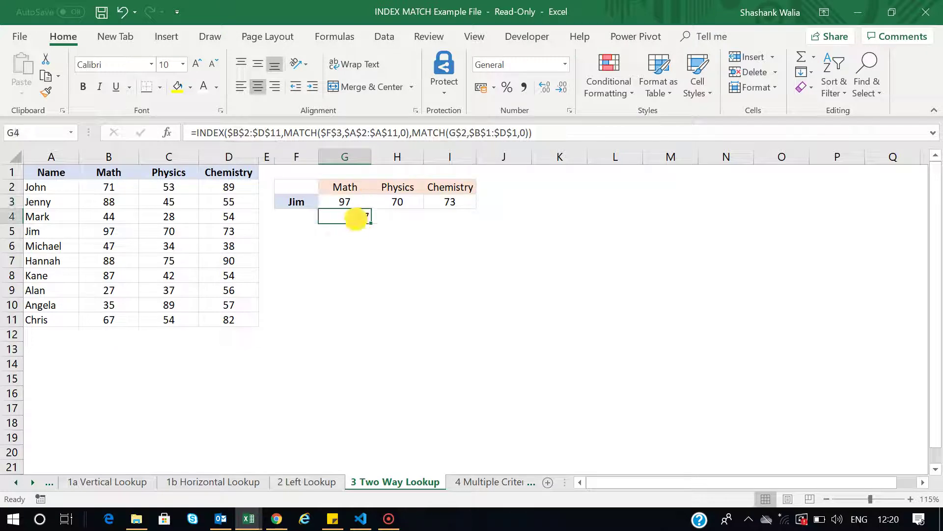
click(235, 133)
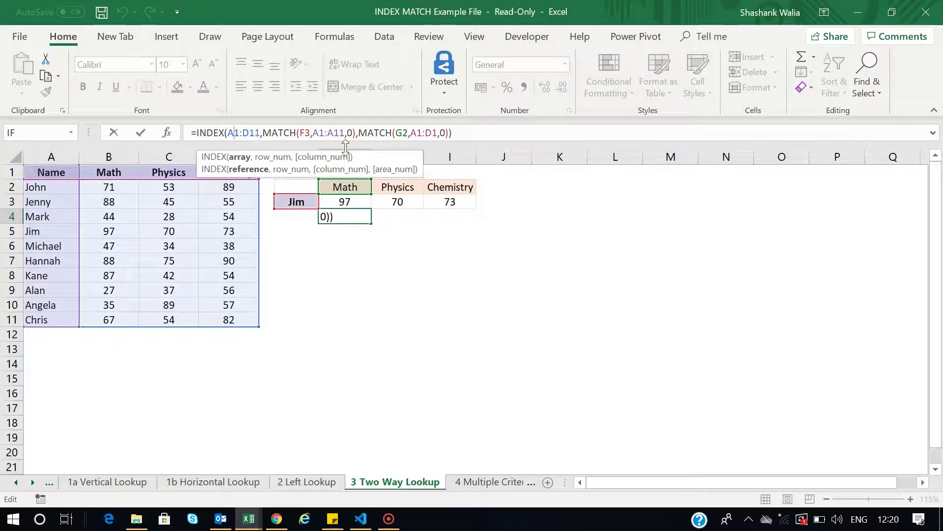
key(F4)
click(258, 133)
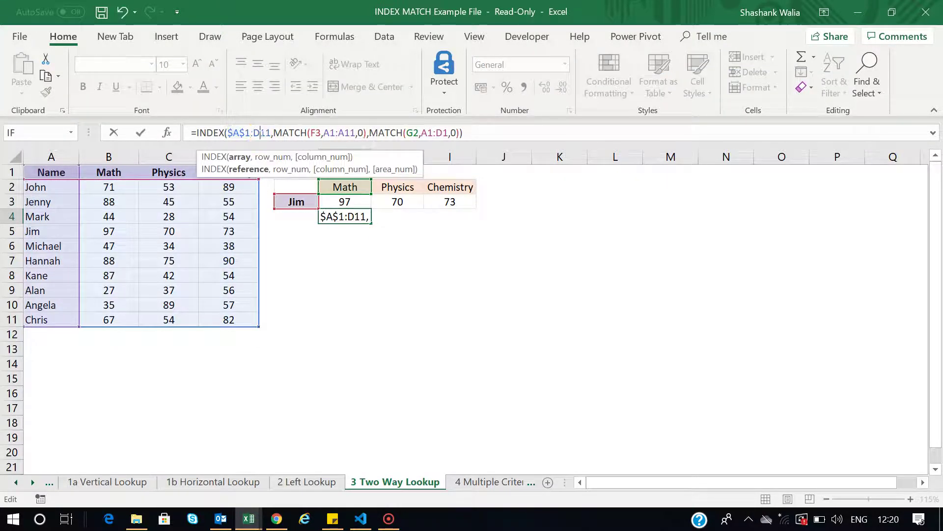
key(F4)
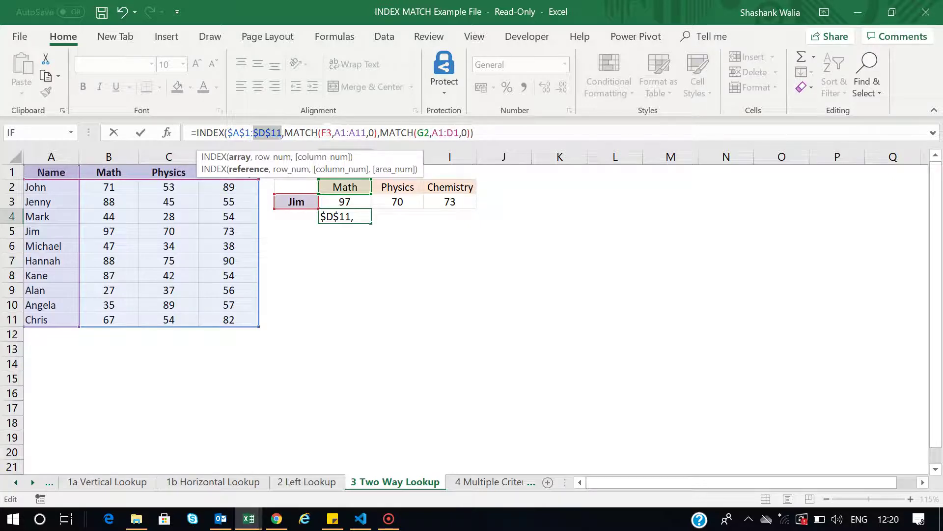
Step: Make the row MATCH references in G4's formula absolute as $F$3 and $A$1:$A$11
click(329, 133)
key(F4)
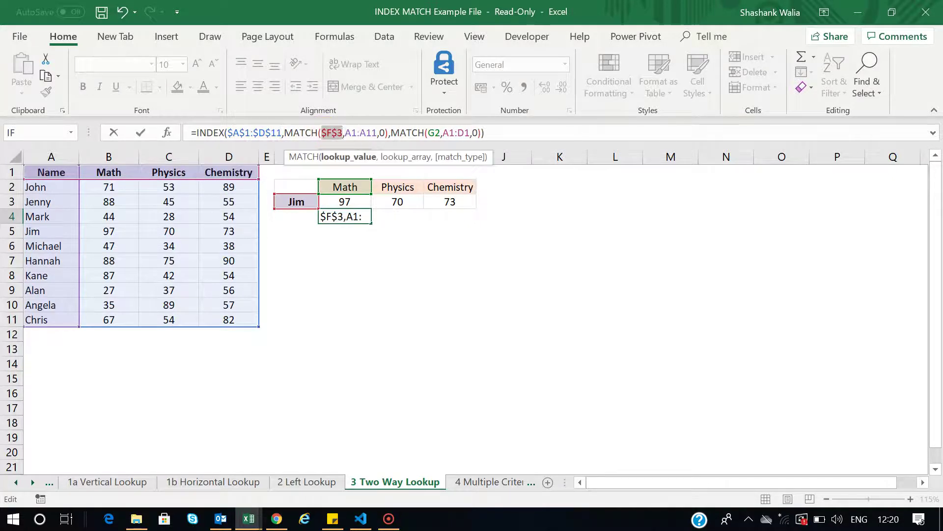
click(350, 133)
key(F4)
click(378, 133)
key(F4)
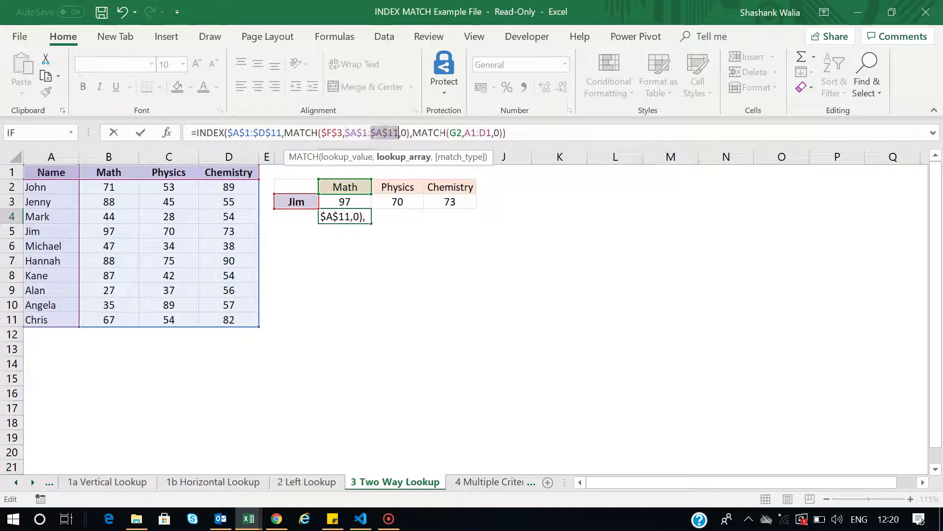
Step: Make the column MATCH references in G4's formula absolute as $G$2 and $A$1:$D$1, and commit the formula
click(456, 133)
key(F4)
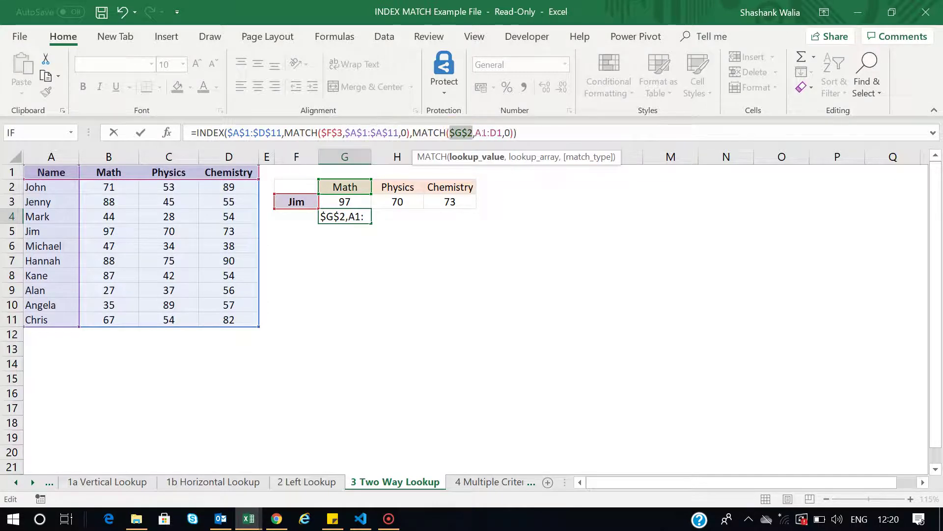
click(483, 133)
key(F4)
click(508, 133)
key(F4)
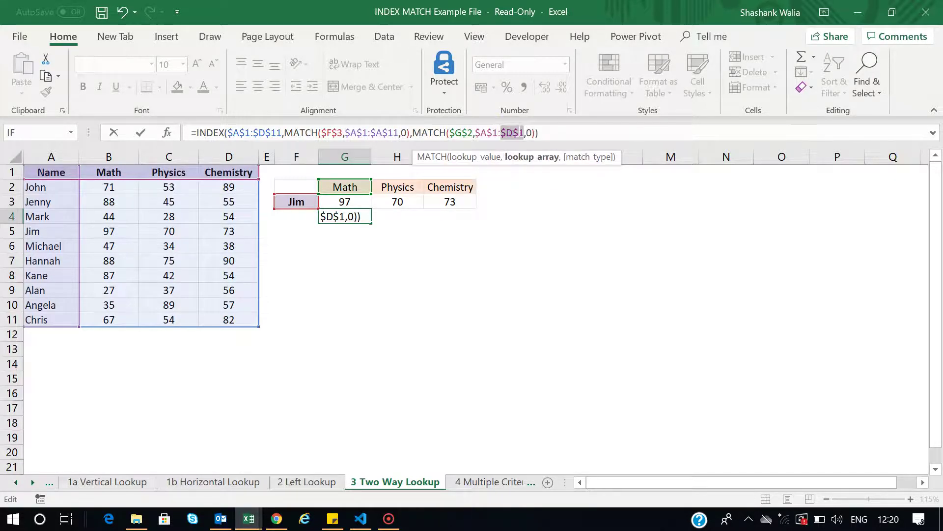
key(Return)
Step: Fill G4's formula into H4 and change the copy's column lookup value to $H$2
click(362, 215)
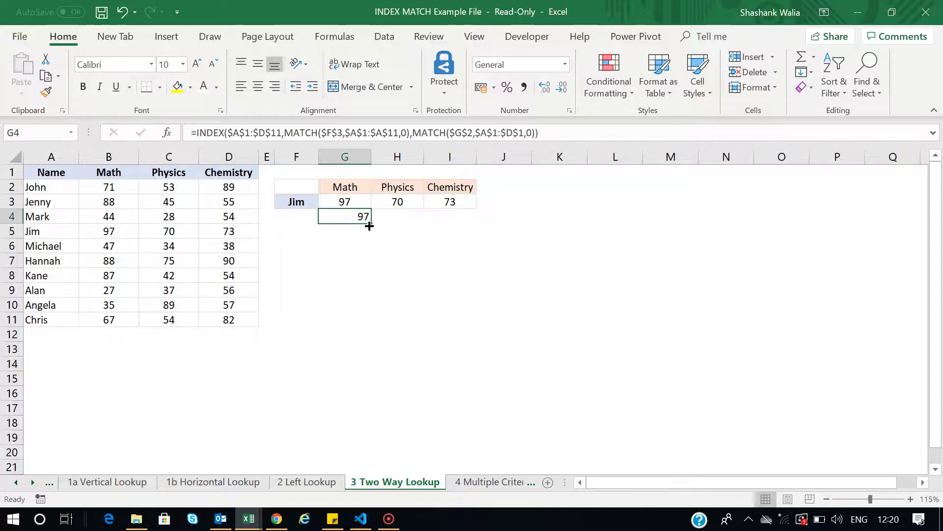
drag(369, 225, 411, 222)
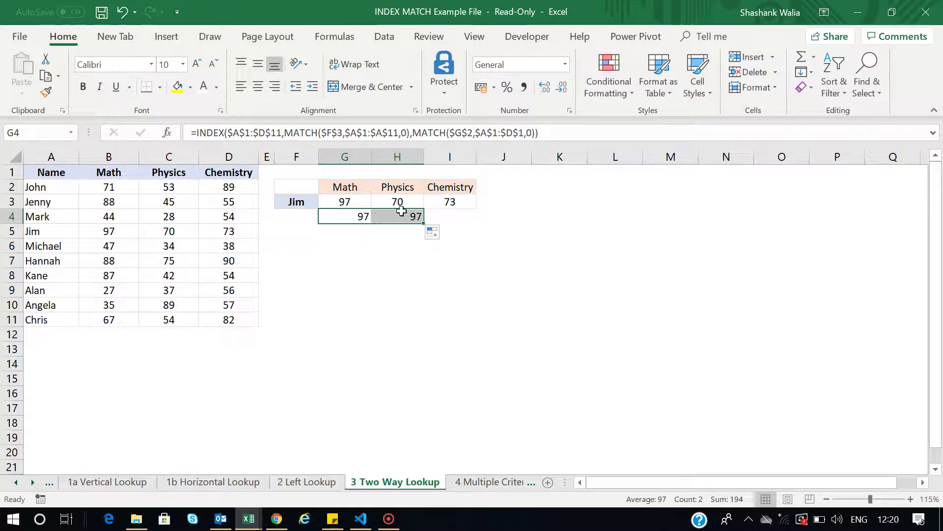
click(397, 215)
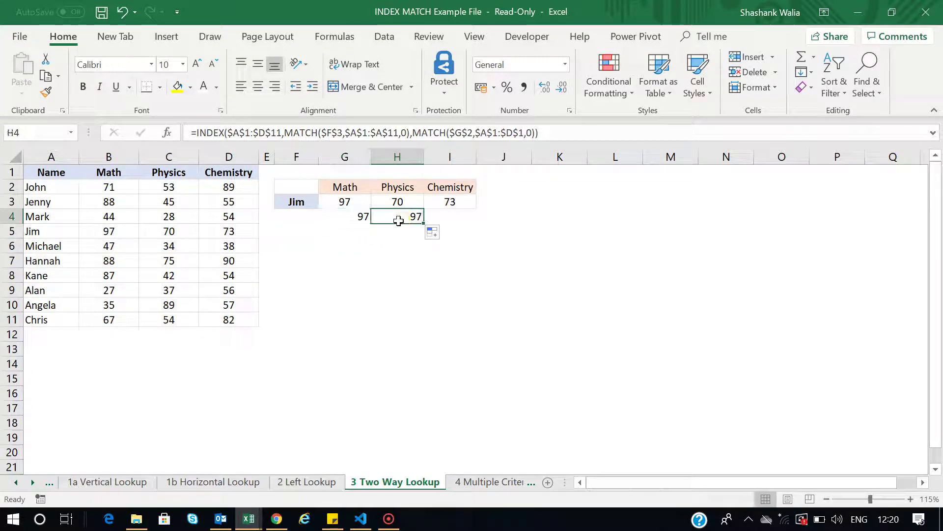
click(459, 134)
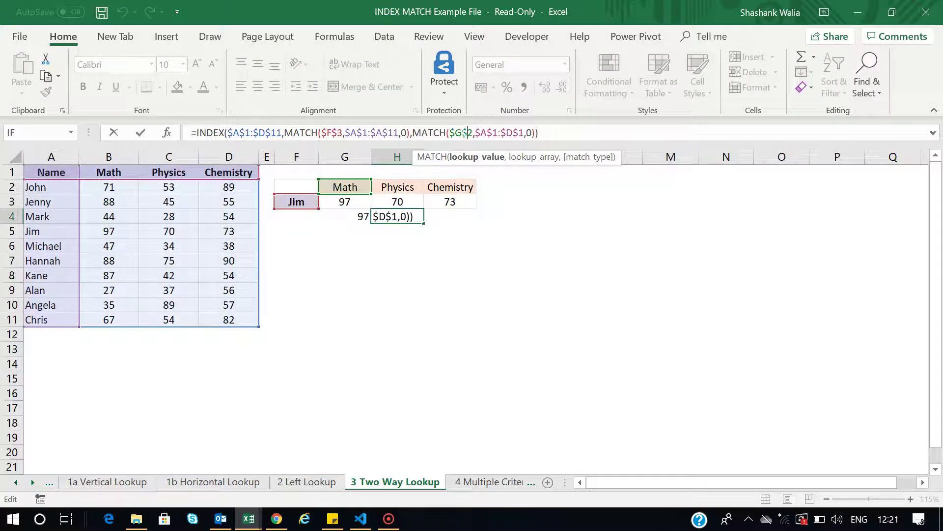
key(Left)
key(BackSpace)
text(H)
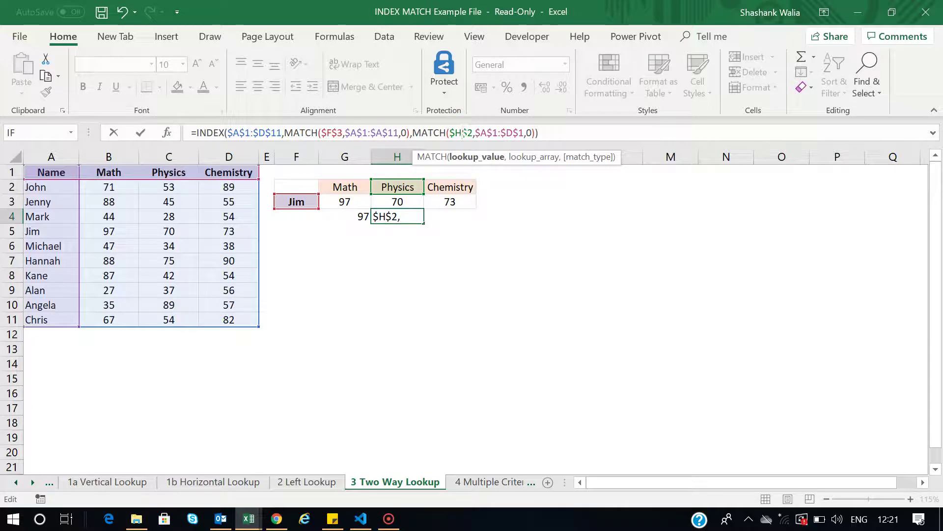
key(Return)
Step: Fill H4's formula into I4 and change the copy's column lookup value to $I$2
click(400, 213)
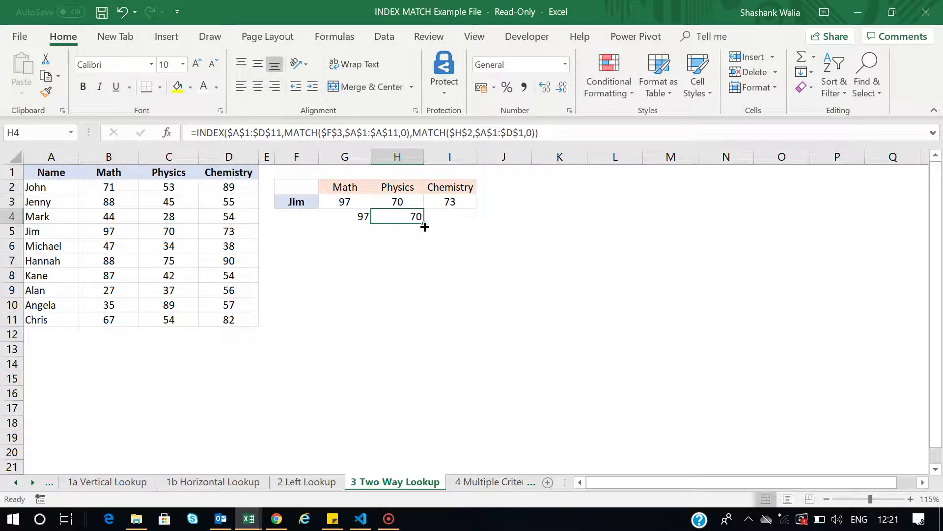
drag(425, 226, 458, 220)
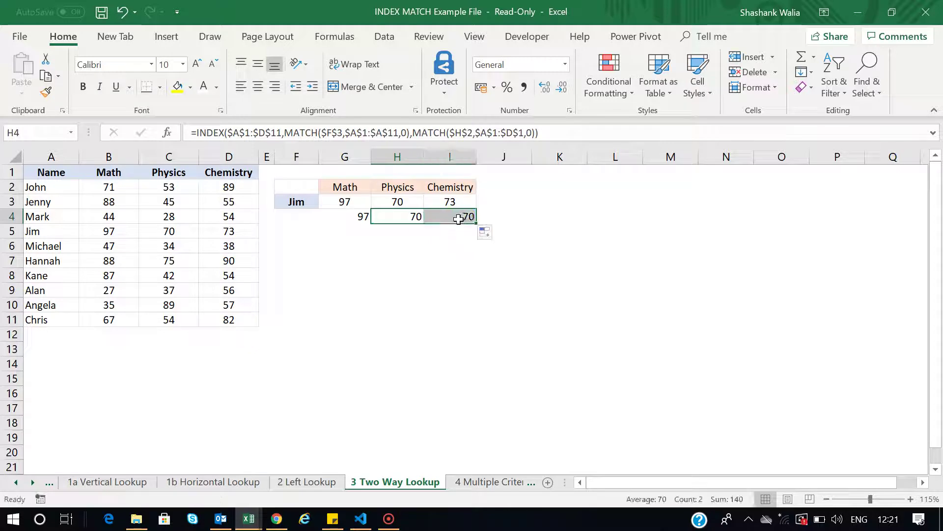
click(459, 219)
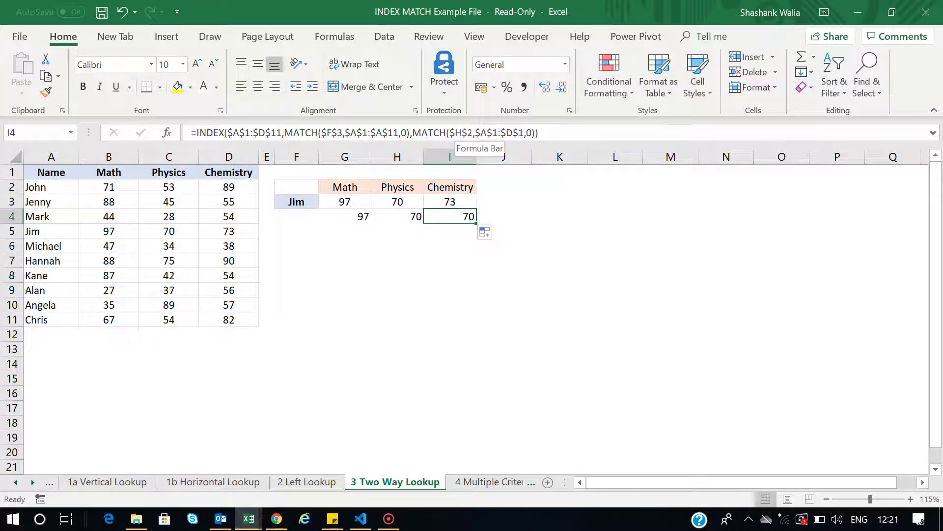
click(462, 133)
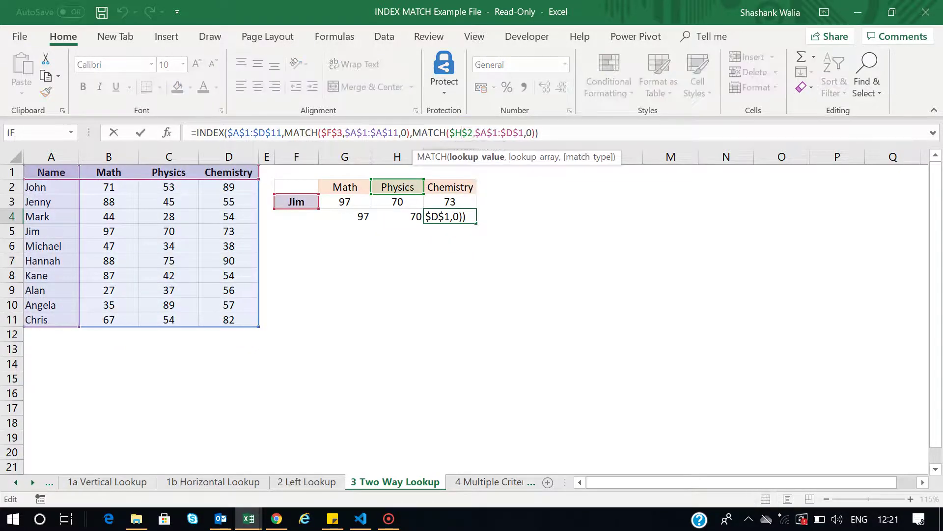
key(BackSpace)
text(I)
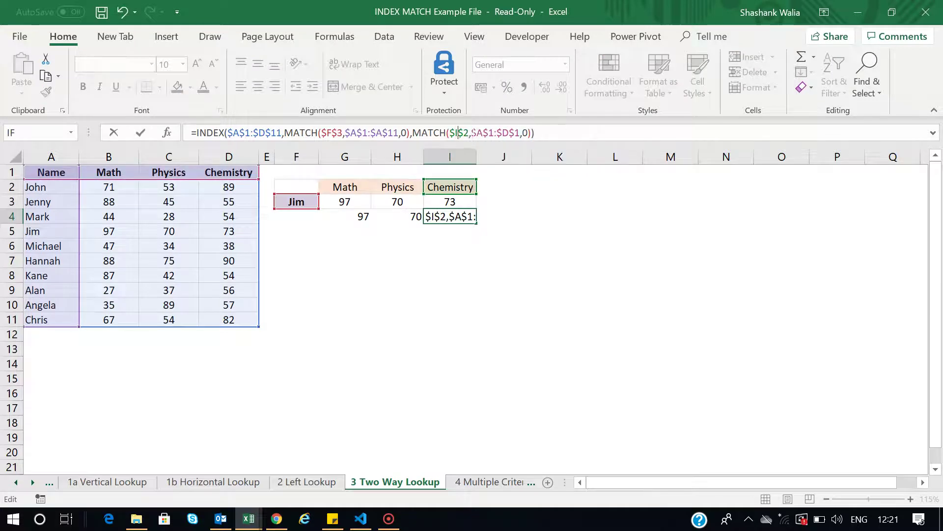
key(Return)
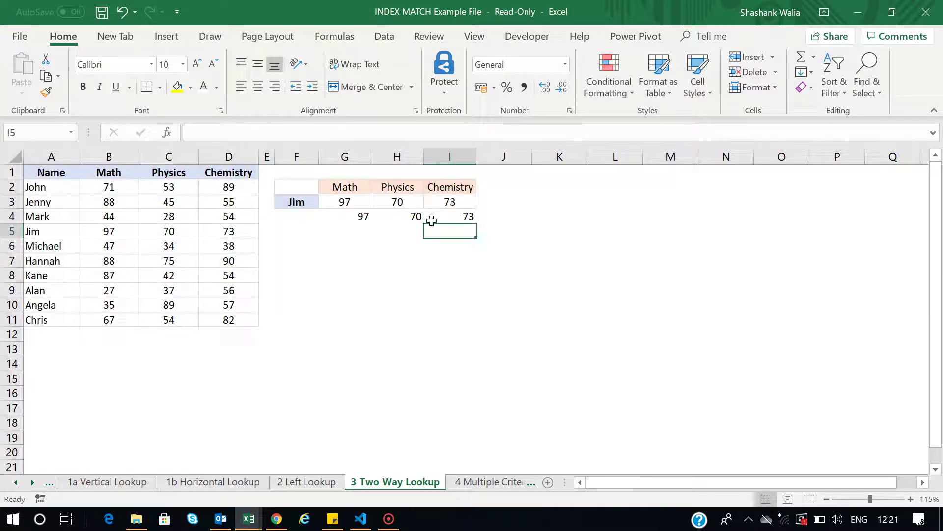
Step: Review the lookup results in G4:I4 and the $G$2 column MATCH in G4's formula
drag(326, 217, 470, 217)
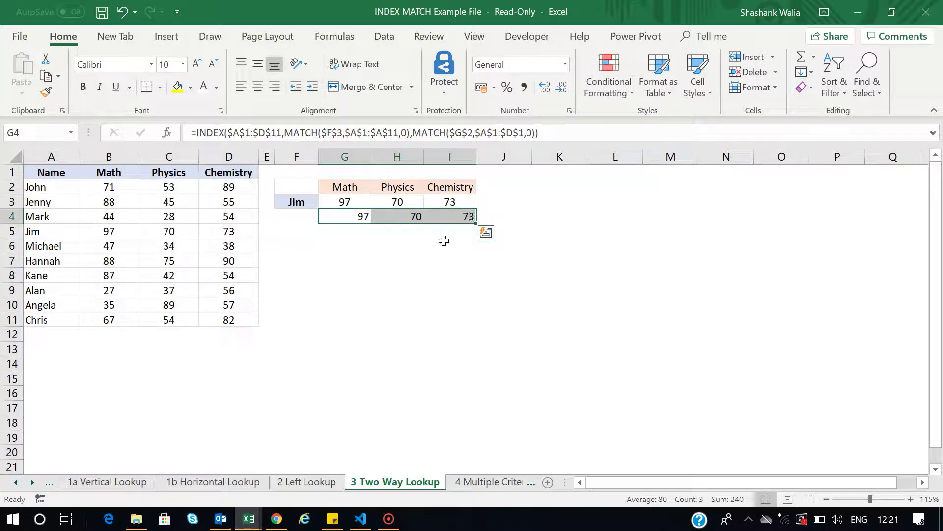
click(348, 273)
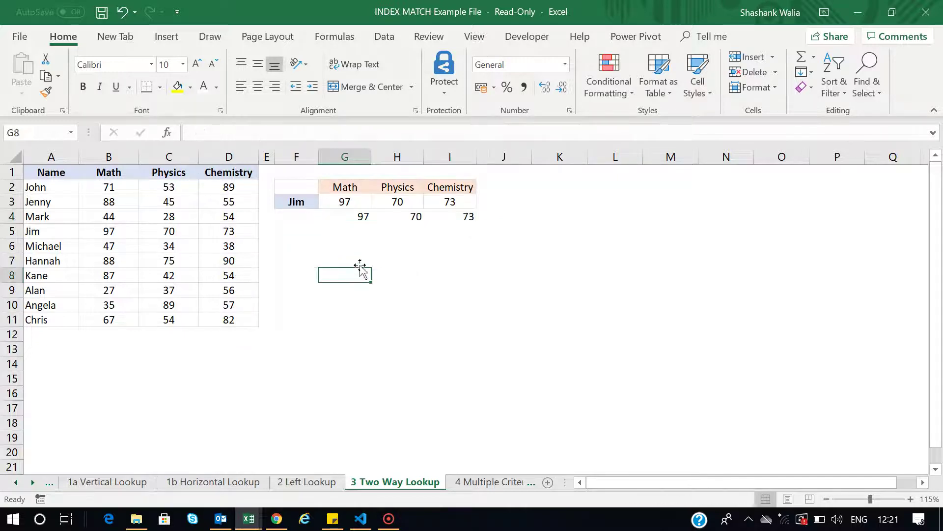
drag(341, 218, 474, 217)
click(368, 261)
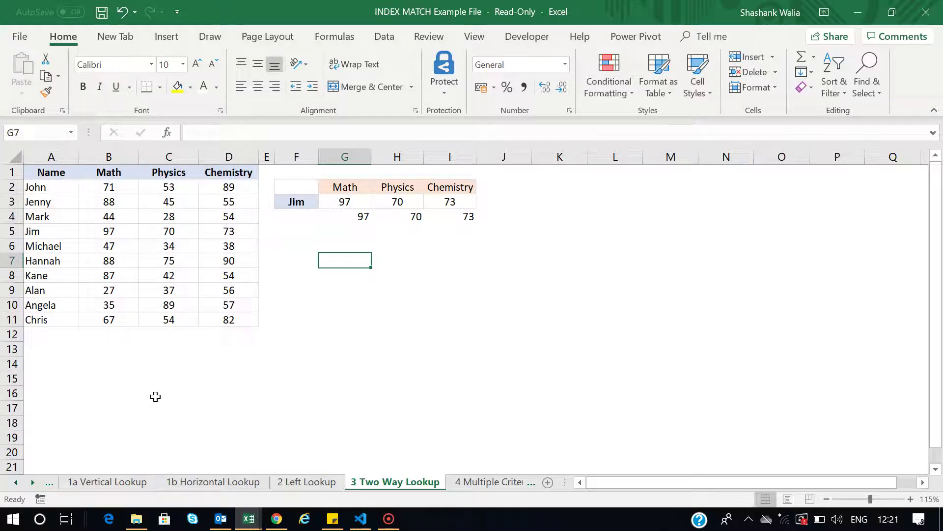
click(366, 219)
click(475, 132)
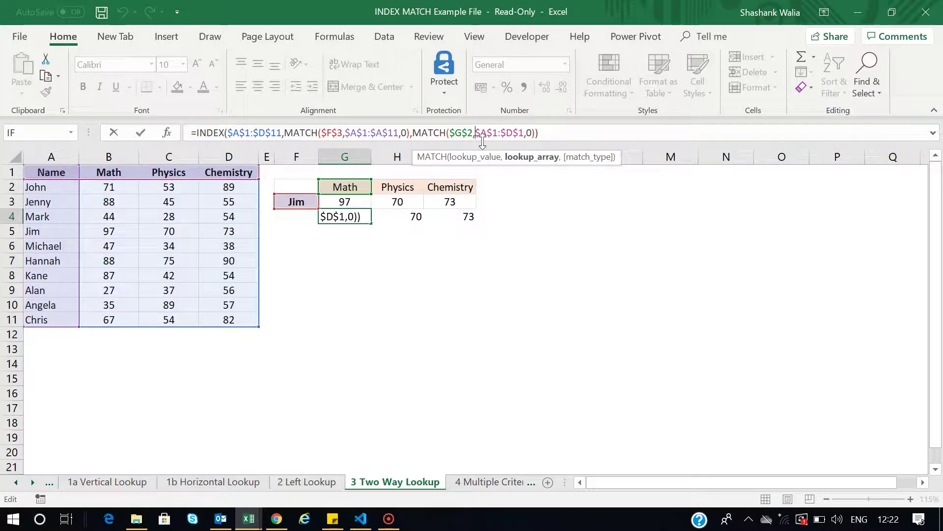
key(Return)
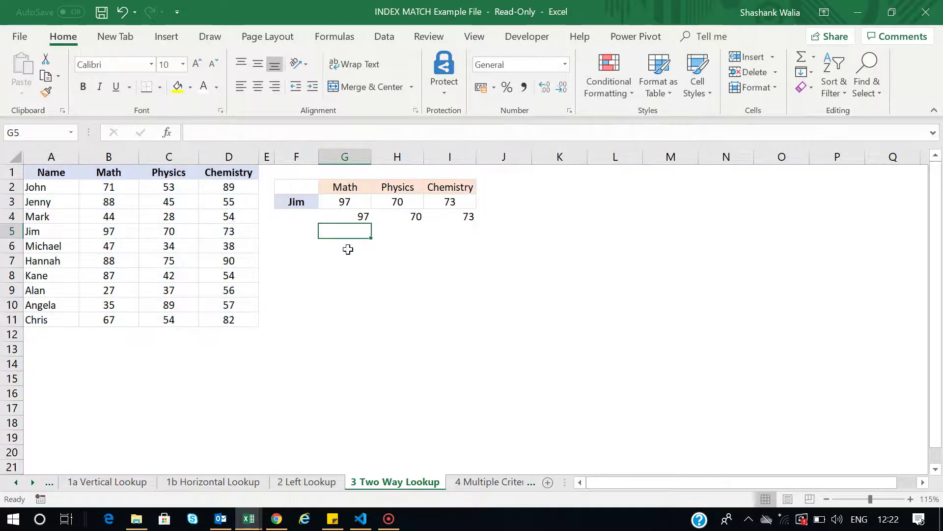
Step: Check in the ribbon customization options that Developer is enabled among the main tabs
click(526, 40)
click(19, 34)
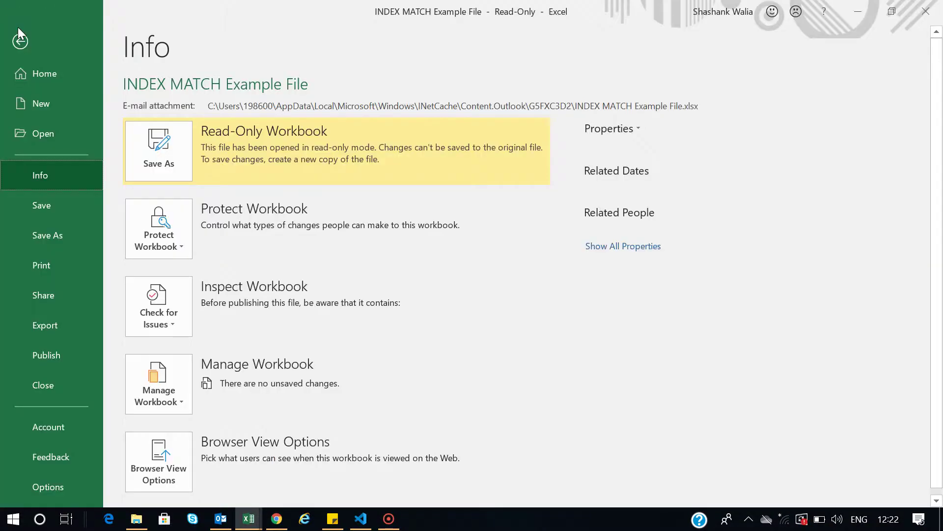
click(49, 486)
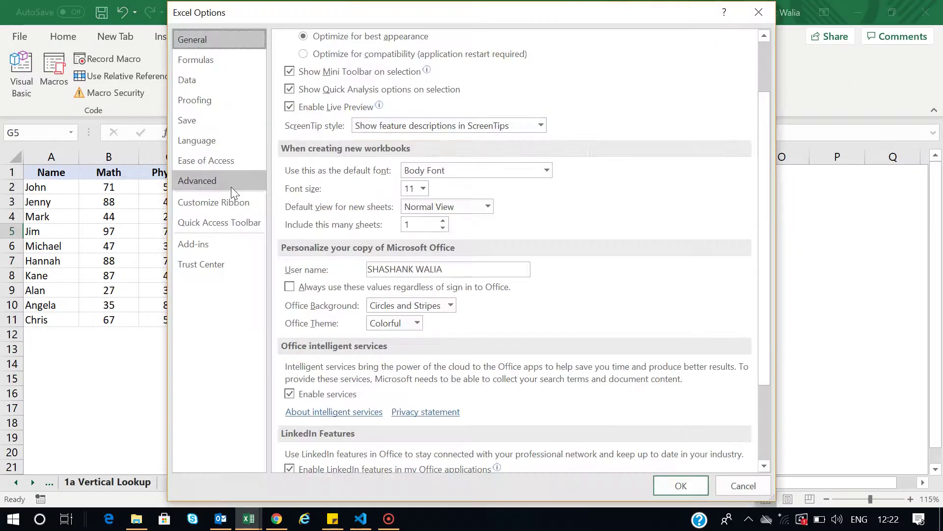
click(209, 202)
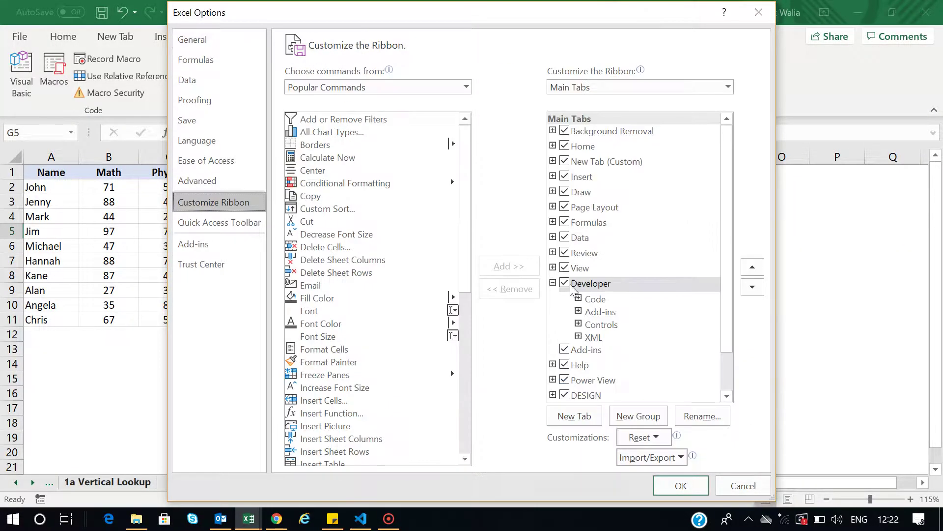
click(681, 485)
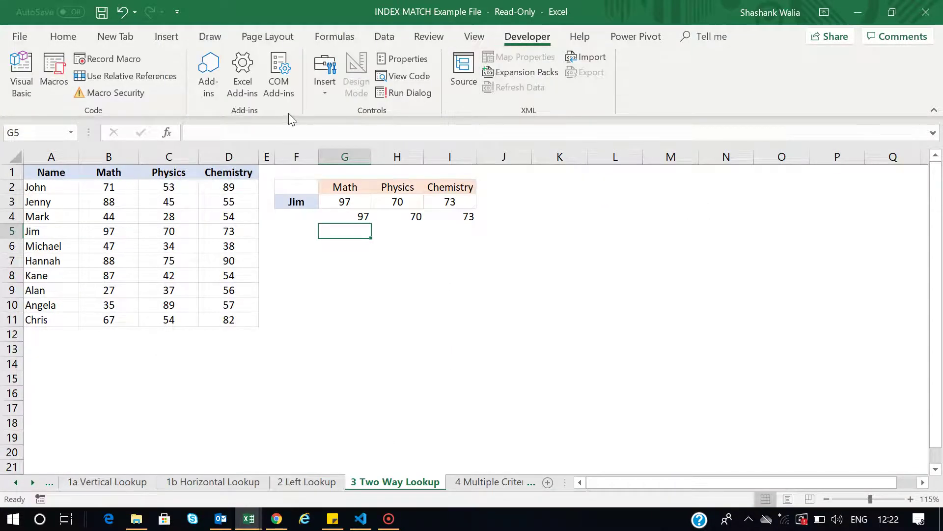
Step: Draw an option button form control below the lookup results, spanning about G8 to J9
click(324, 81)
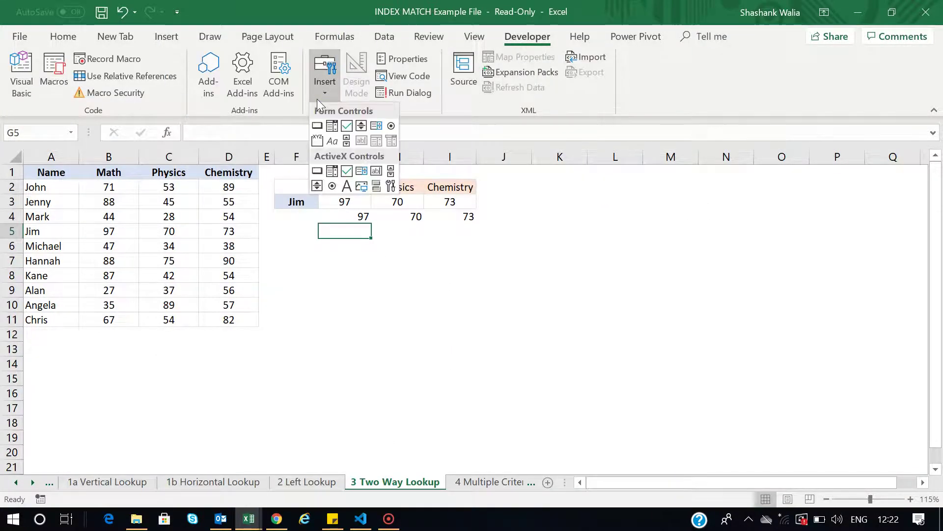
click(392, 128)
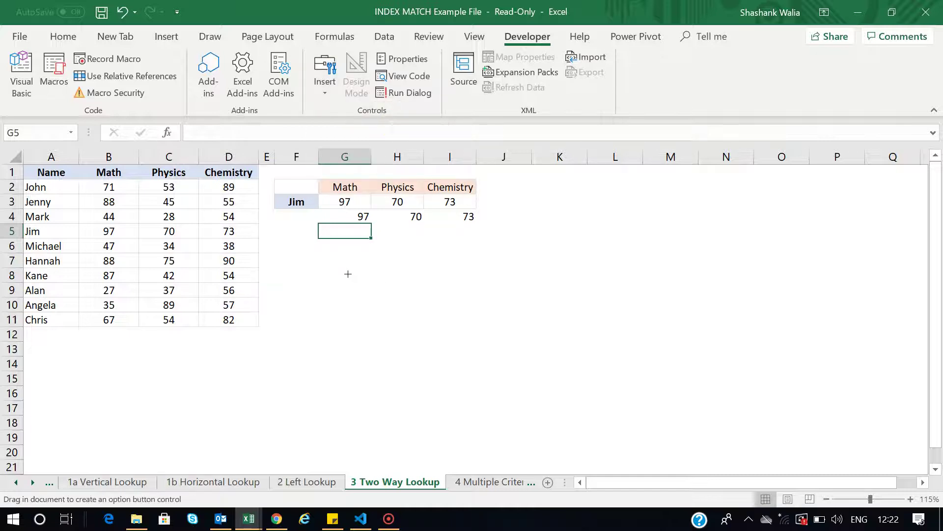
mouse_move(348, 274)
mouse_down()
mouse_move(438, 295)
mouse_move(500, 293)
mouse_up()
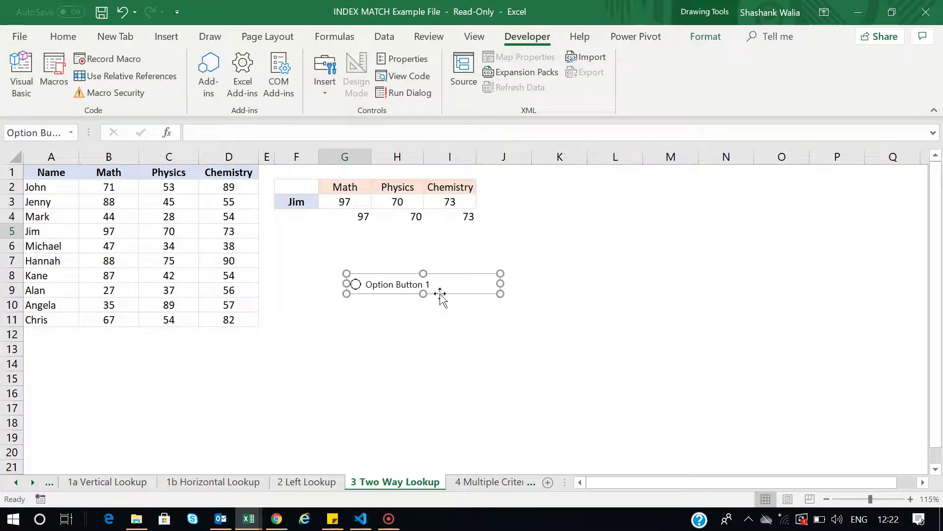
Step: Replace the option button's label text with Math
click(416, 284)
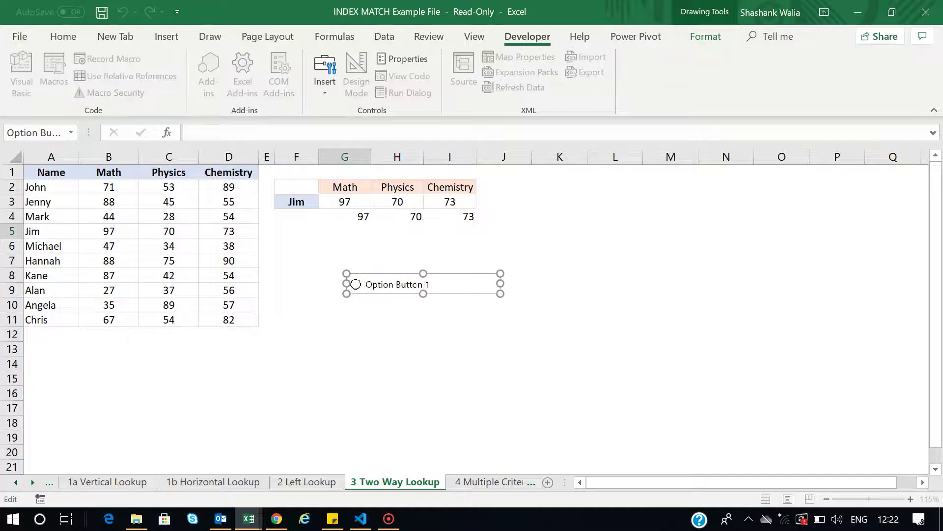
key(BackSpace)
key(BackSpace)
key(BackSpace)
key(BackSpace)
key(BackSpace)
key(BackSpace)
key(BackSpace)
key(BackSpace)
key(BackSpace)
key(BackSpace)
key(BackSpace)
key(BackSpace)
key(BackSpace)
key(BackSpace)
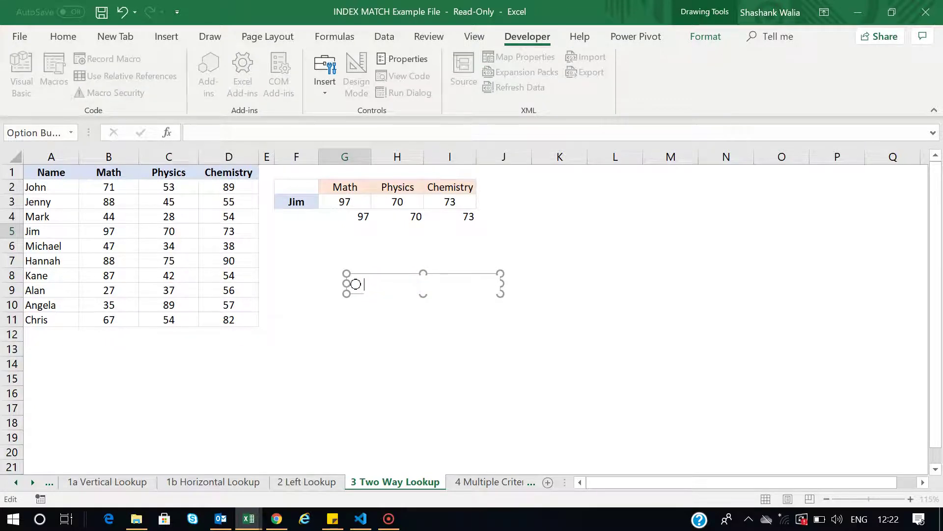
text(Math)
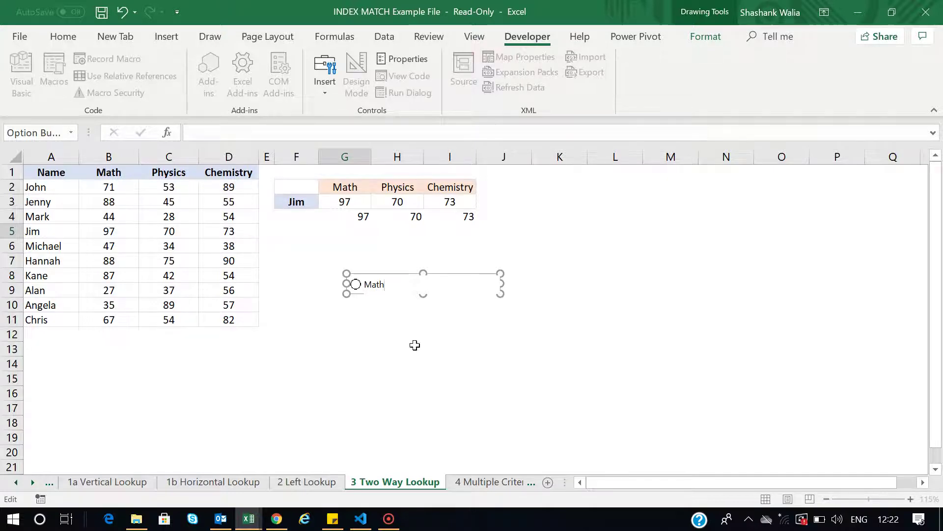
click(417, 344)
Step: Set the Math option button's cell link to $K$1 in its control format settings
right_click(377, 287)
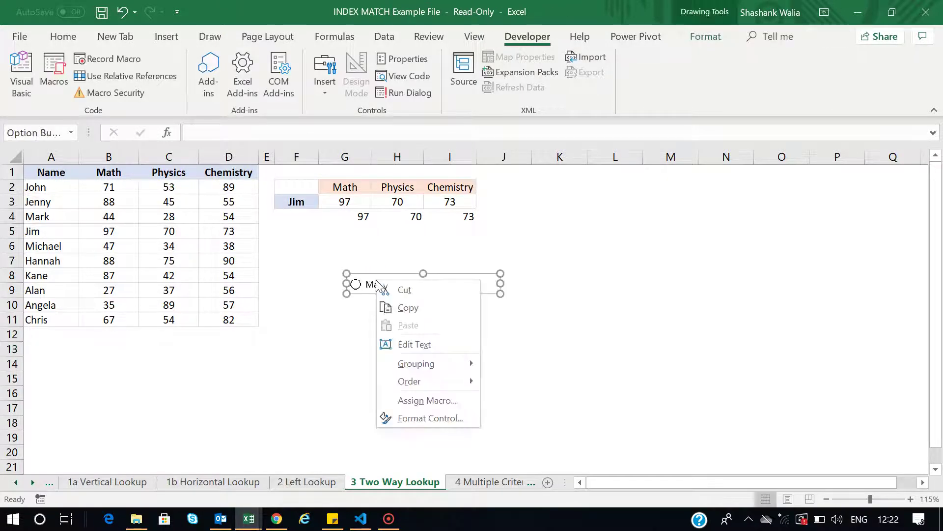
click(421, 418)
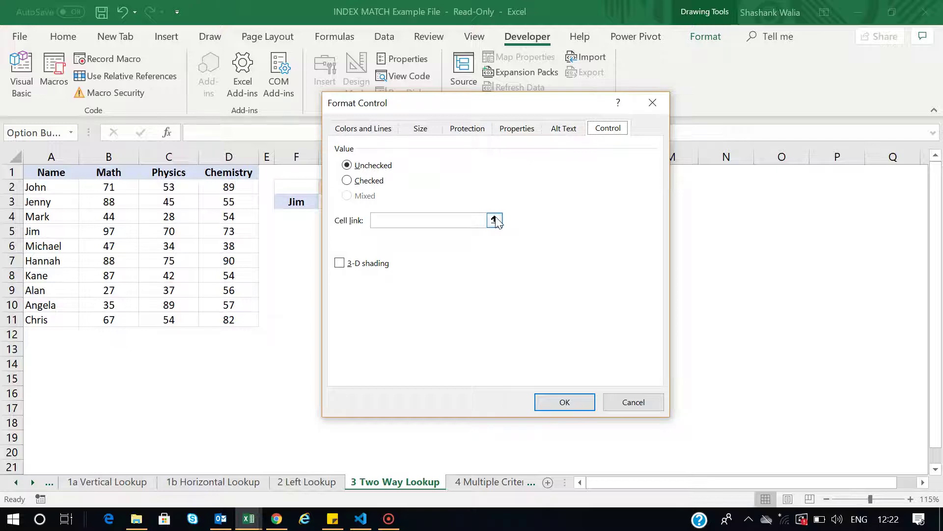
drag(488, 101, 278, 97)
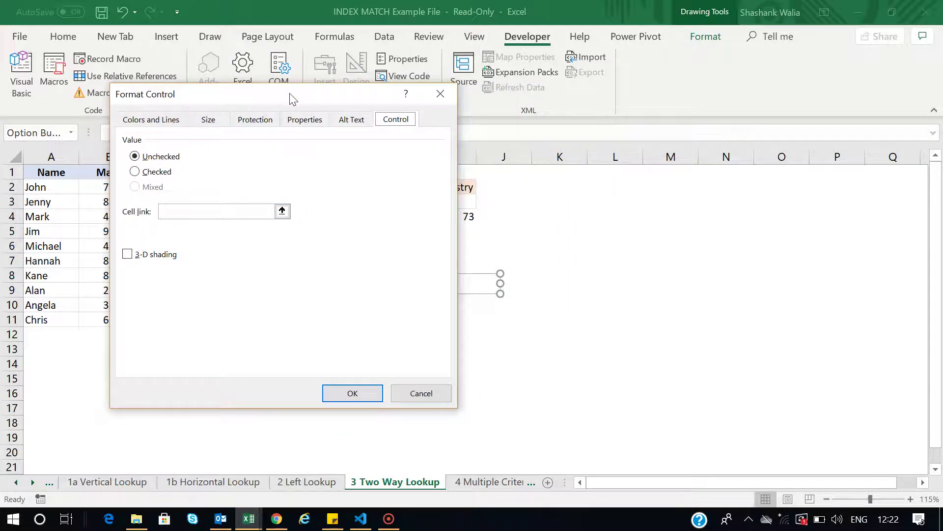
click(282, 211)
click(568, 173)
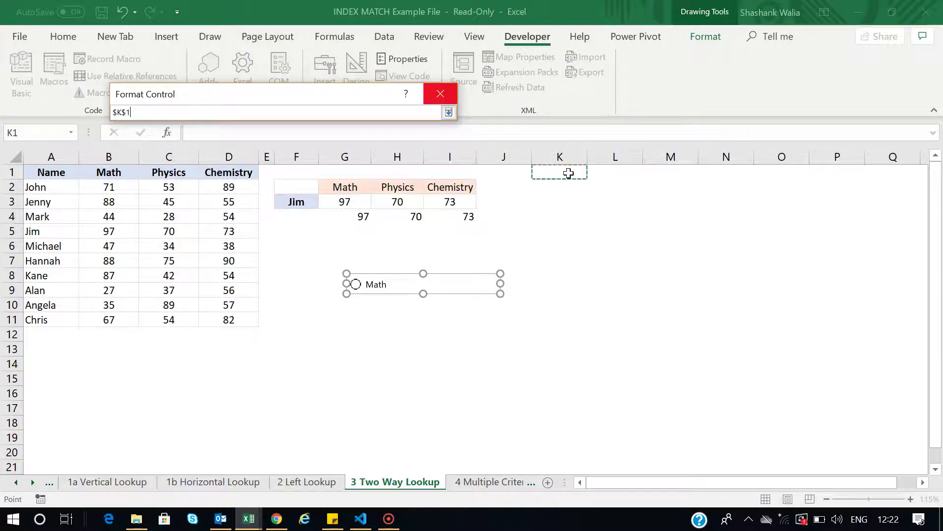
click(449, 112)
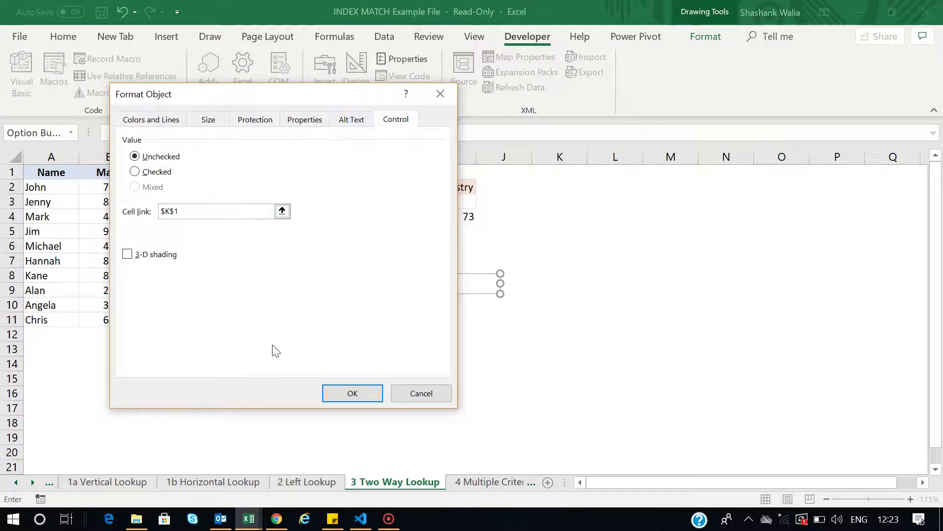
click(342, 395)
Step: Turn on the Math option button and check the value in its linked cell K1
click(634, 271)
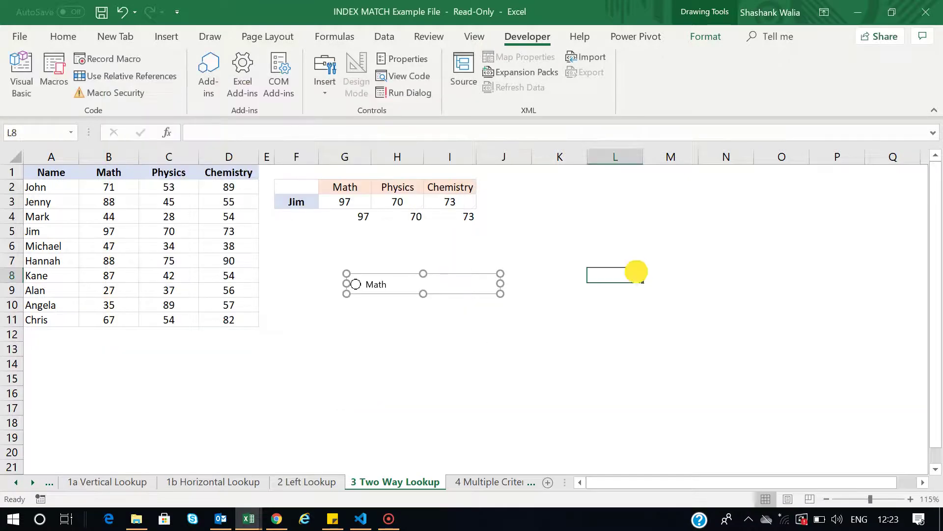
click(355, 291)
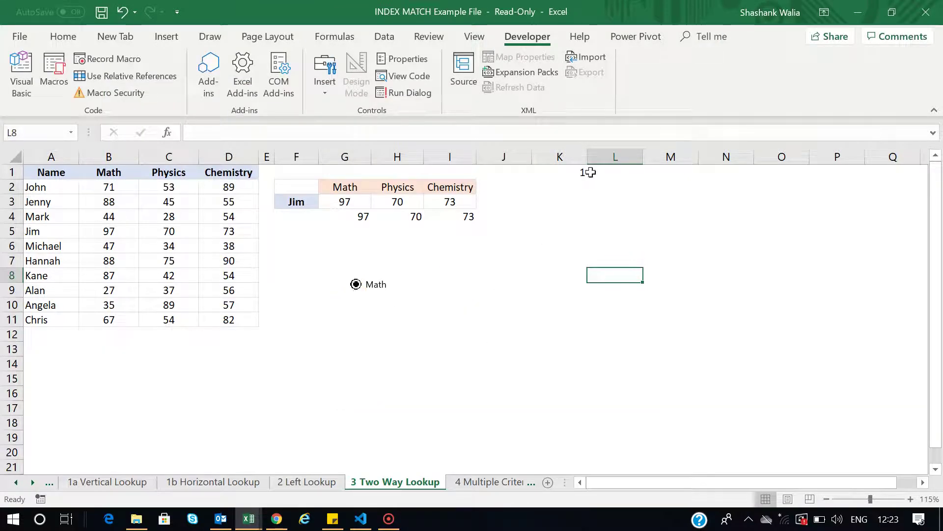
click(577, 172)
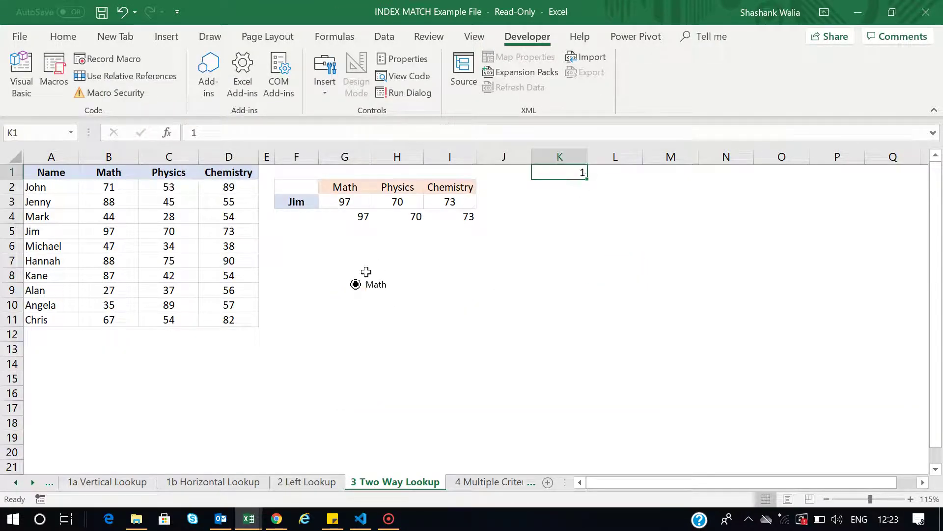
Step: Duplicate the Math option button and place the copy directly beneath the original
right_click(375, 290)
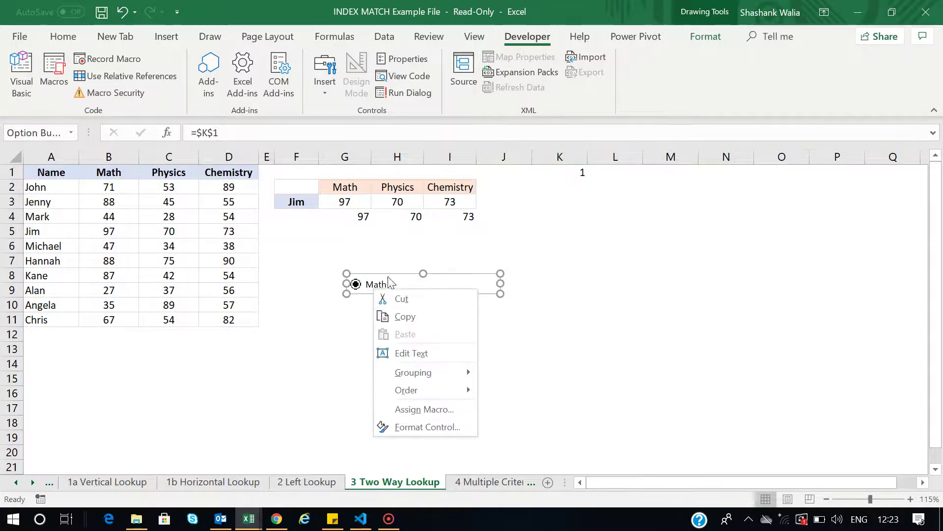
click(395, 280)
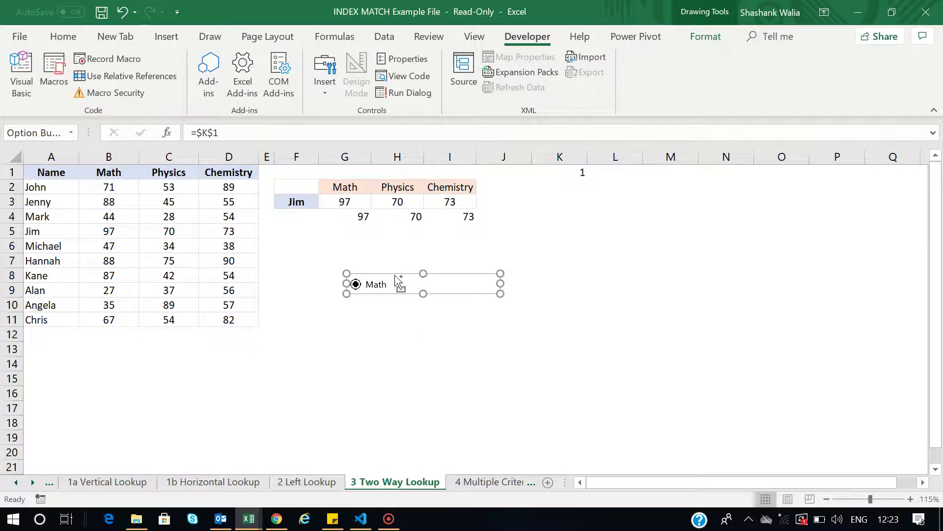
key(ctrl+v)
drag(411, 298, 398, 299)
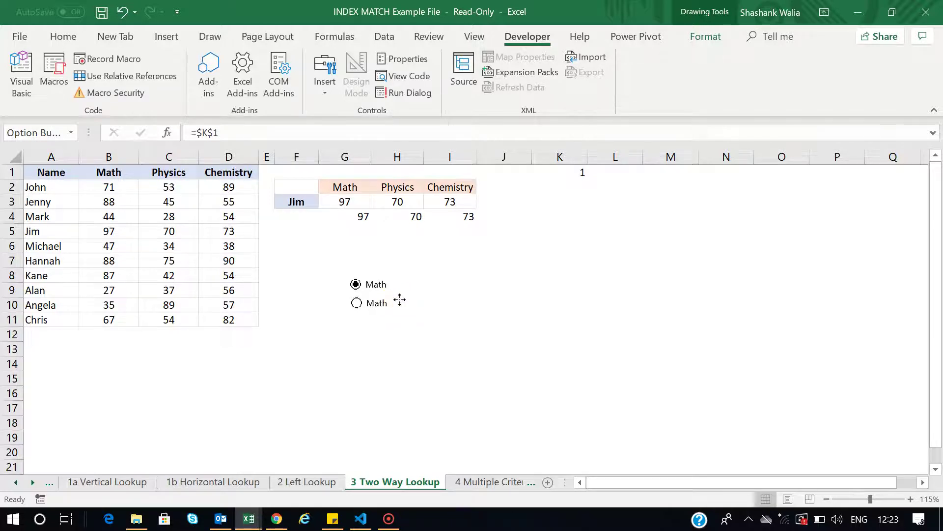
Step: Turn on the second option button and check the value in linked cell K1
click(538, 247)
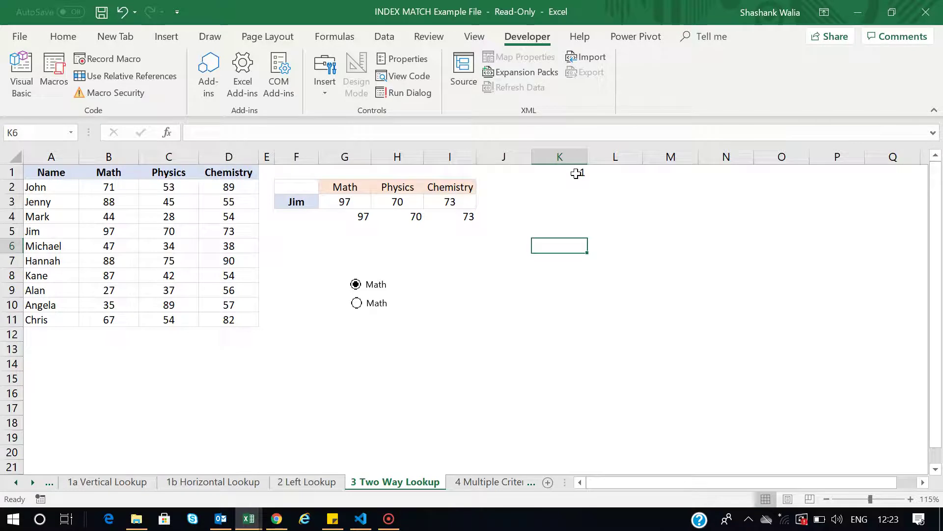
click(357, 304)
click(564, 173)
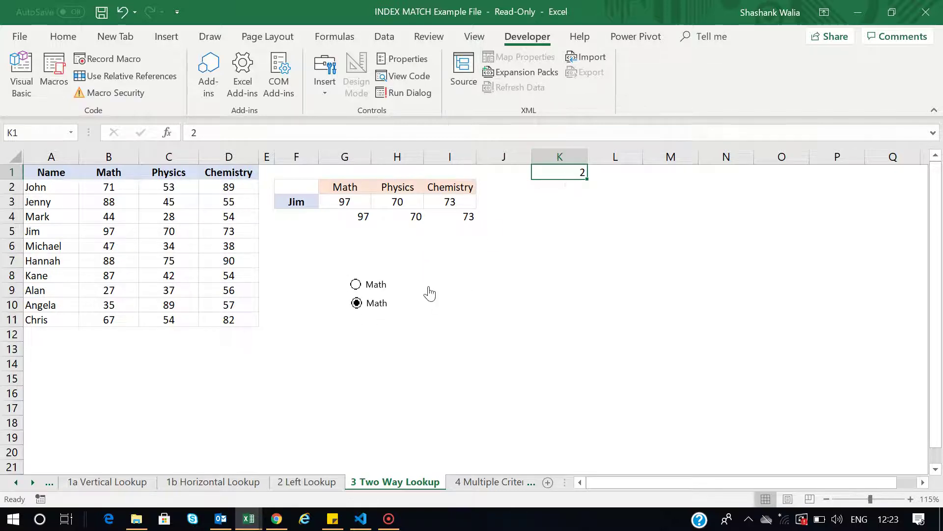
Step: Duplicate the second option button and place the copy directly beneath it as a third option
right_click(385, 304)
click(388, 296)
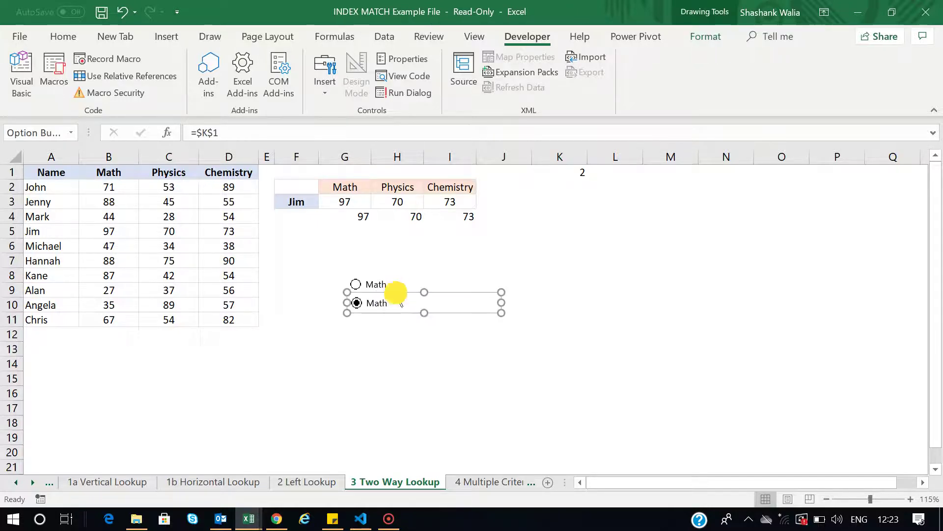
drag(397, 295, 398, 320)
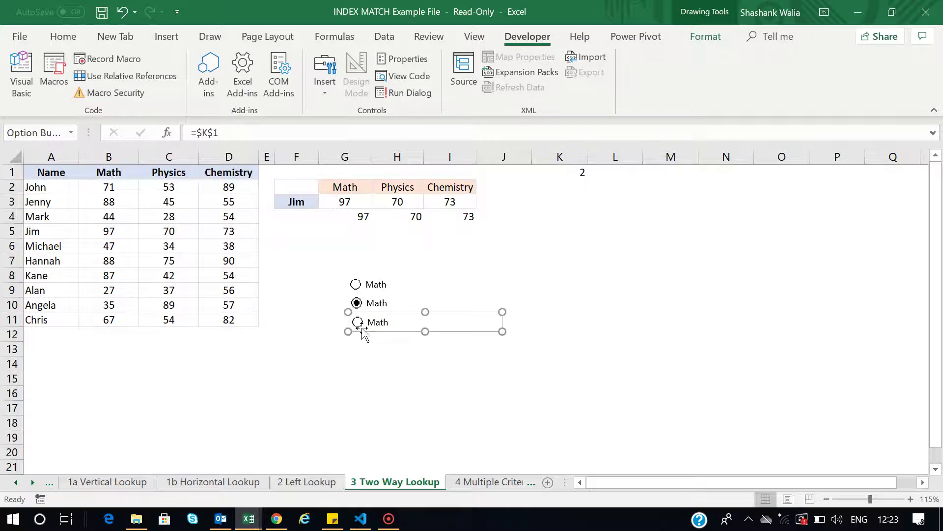
Step: Switch between the three option buttons to test how linked cell K1 responds, ending on the third
click(357, 376)
click(358, 322)
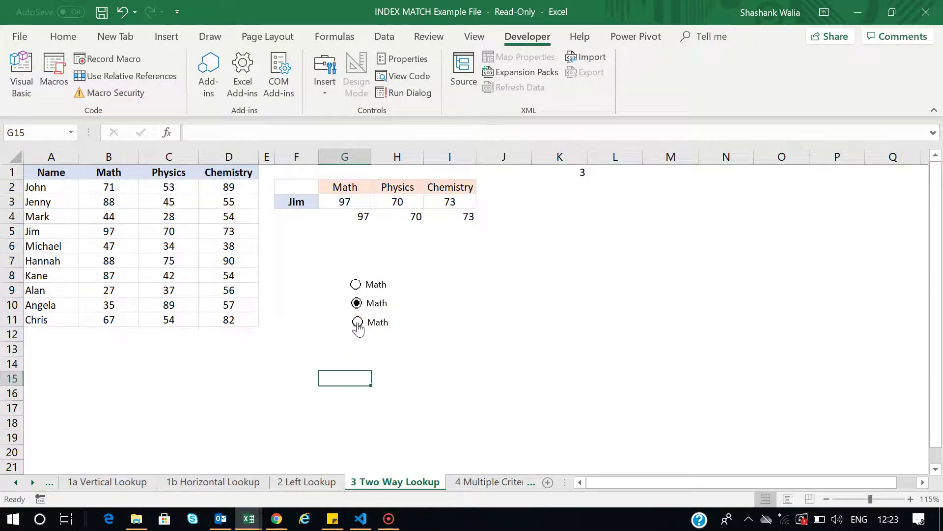
click(356, 284)
click(357, 303)
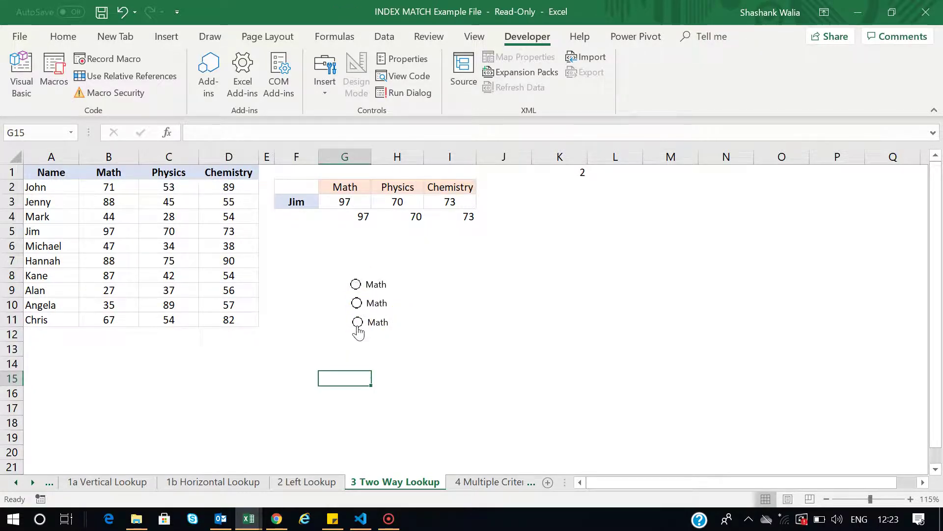
click(358, 323)
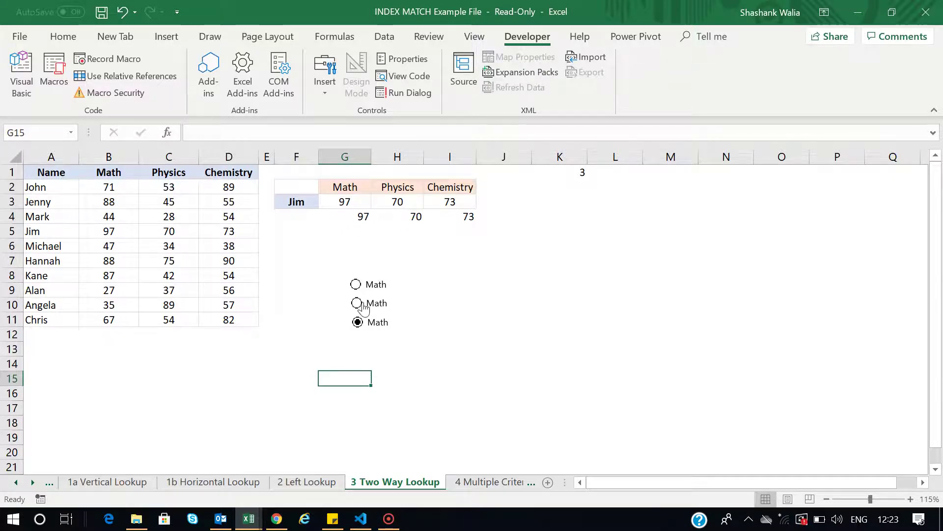
Step: Turn on the first option button and copy the two-way INDEX MATCH formula text from G3 into J8
click(363, 216)
click(347, 198)
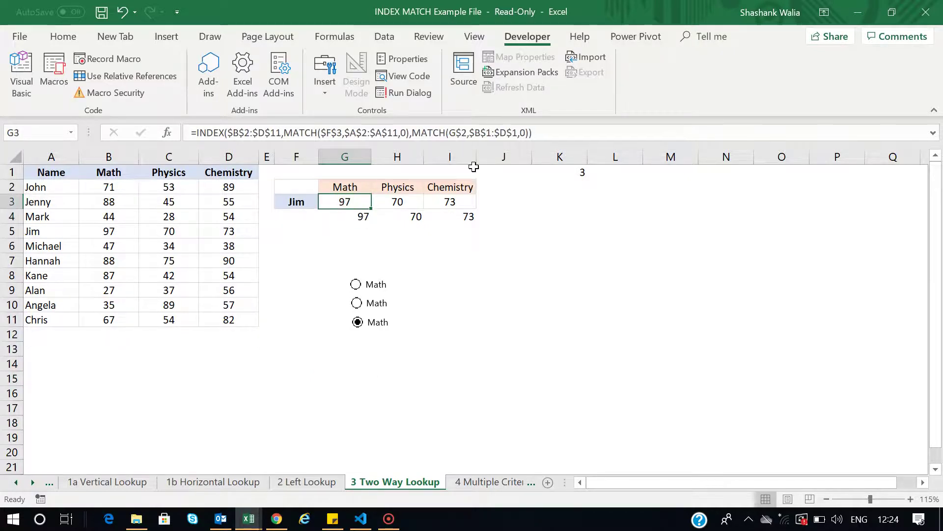
drag(532, 133, 187, 132)
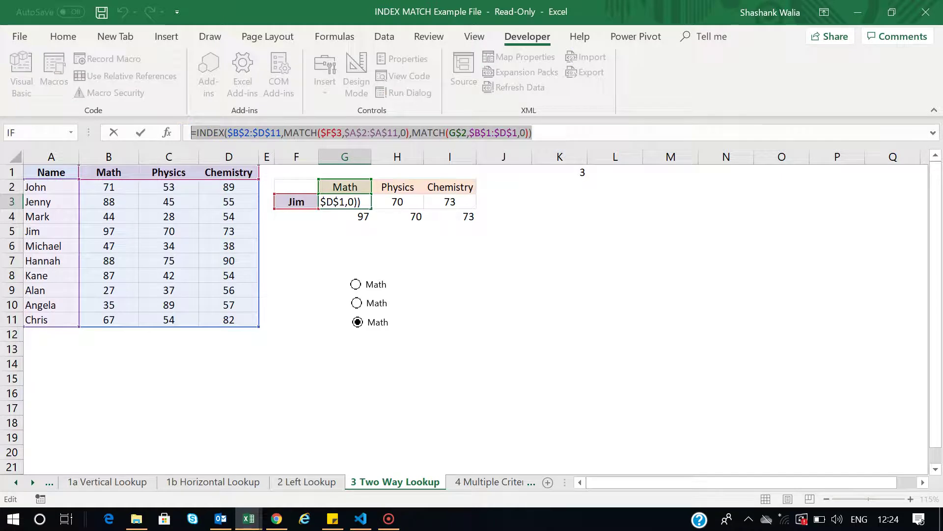
key(Escape)
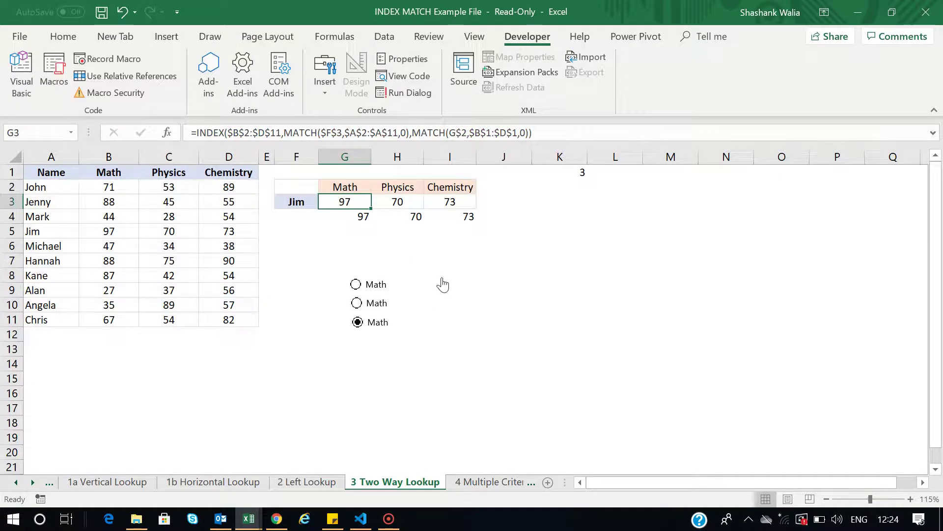
click(495, 281)
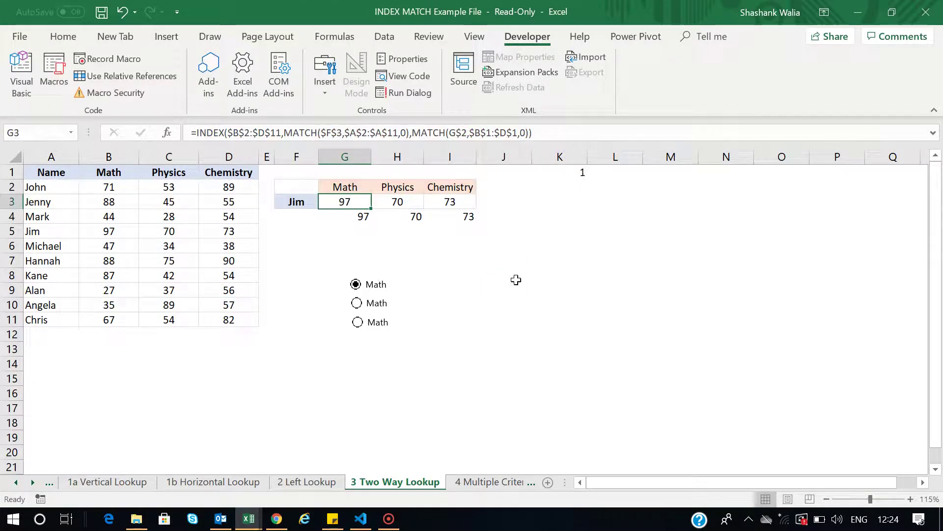
click(516, 280)
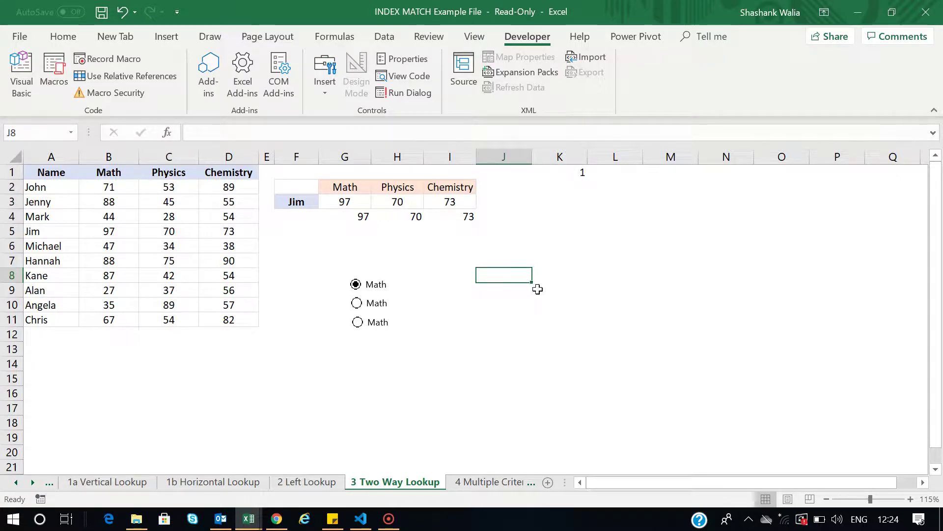
click(505, 274)
text(=INDEX($B$2:$D$11,MATCH($F$3,$A$2:$A$11,0),MATCH(G$2,$B$1:$D$1,0)))
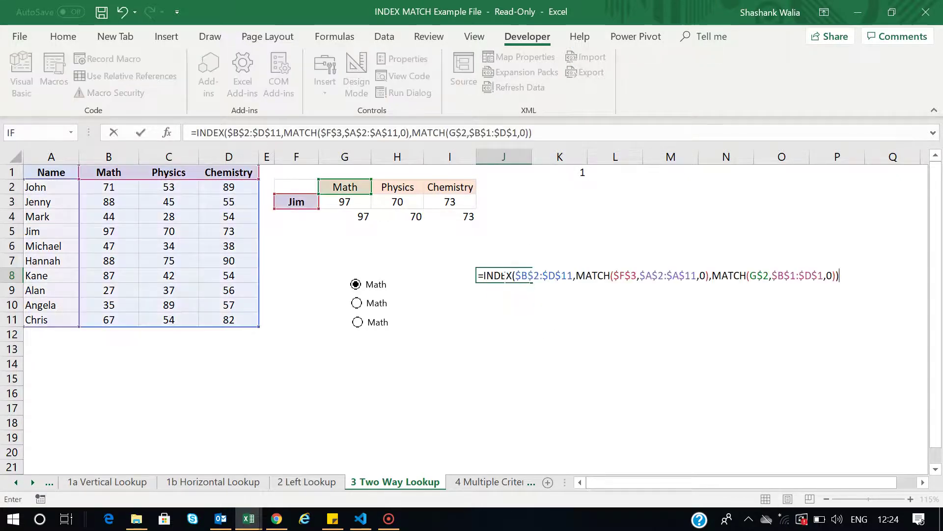
Step: Replace the column MATCH in J8's formula with K1, giving =INDEX($B$2:$D$11,MATCH($F$3,$A$2:$A$11,0),K1)
drag(712, 275, 836, 274)
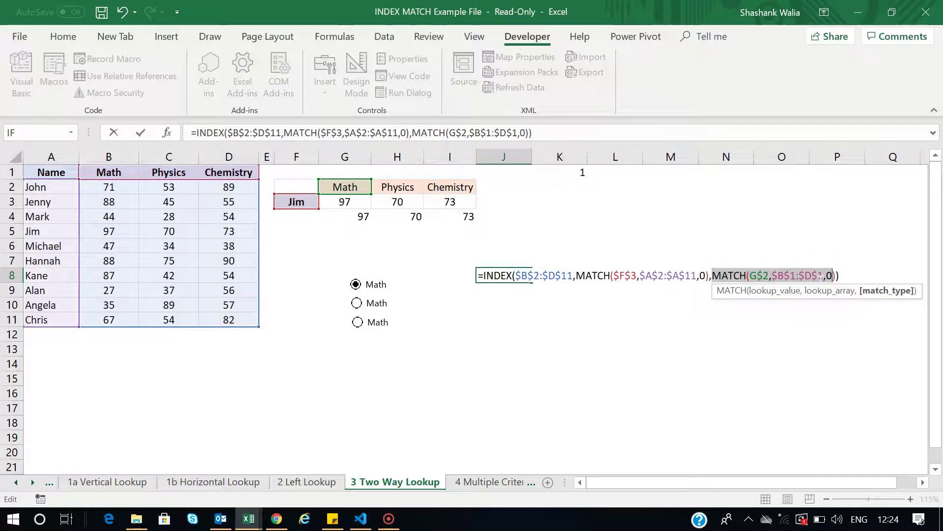
key(Delete)
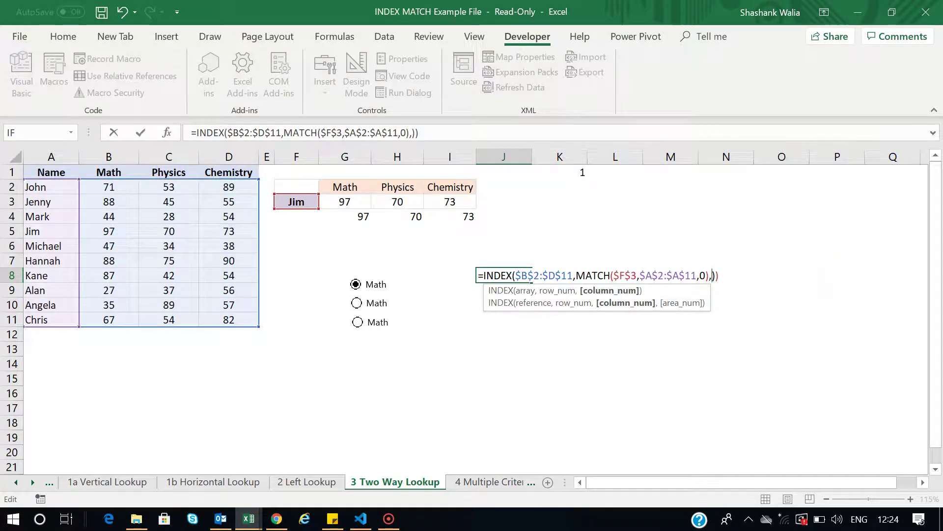
click(579, 173)
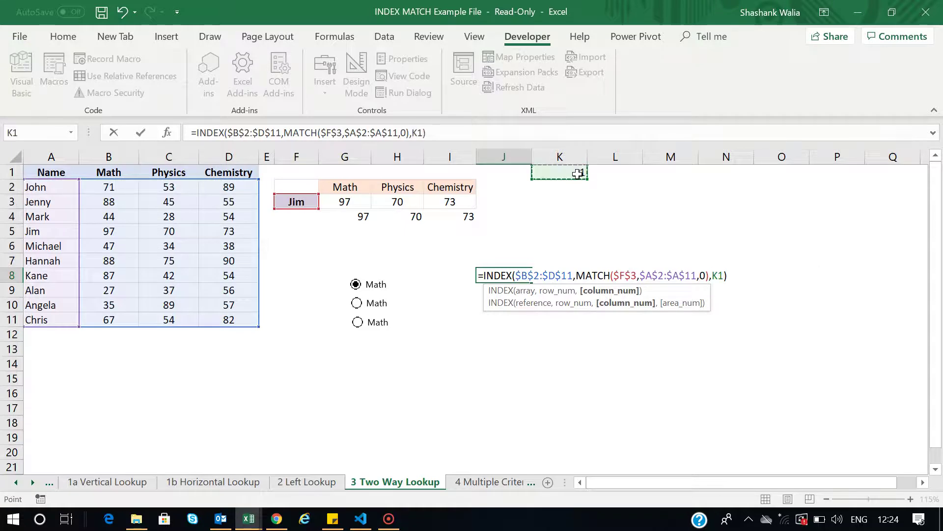
key(Return)
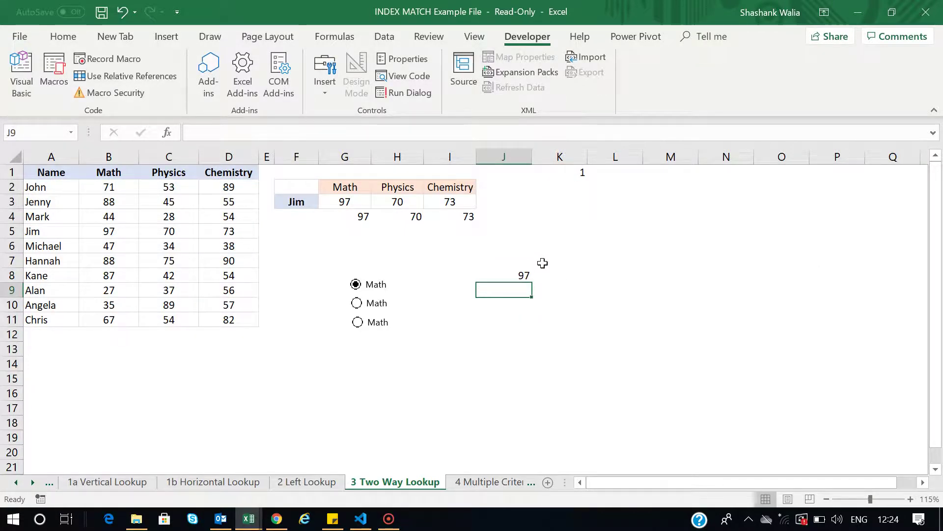
Step: Inspect J8 and K1, and test the lookup in J8 by turning on the second and third option buttons
click(521, 273)
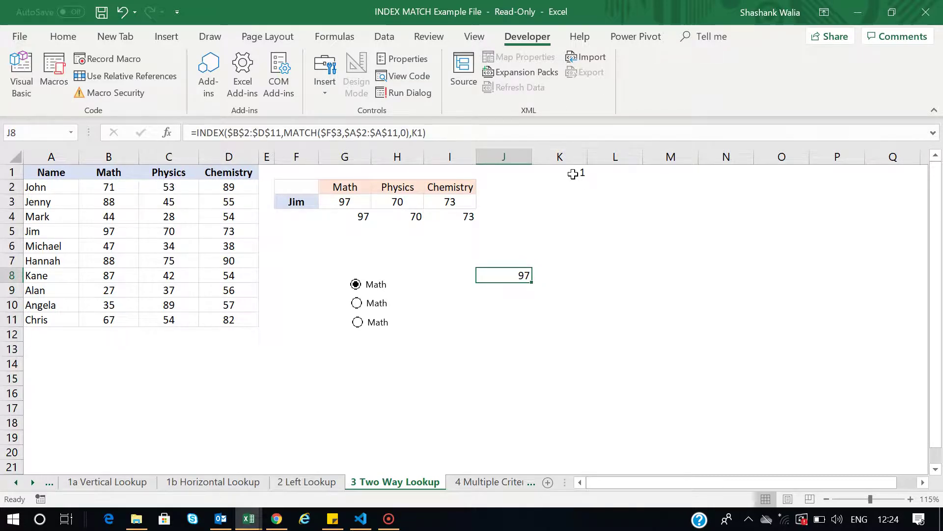
click(573, 175)
click(512, 273)
click(358, 303)
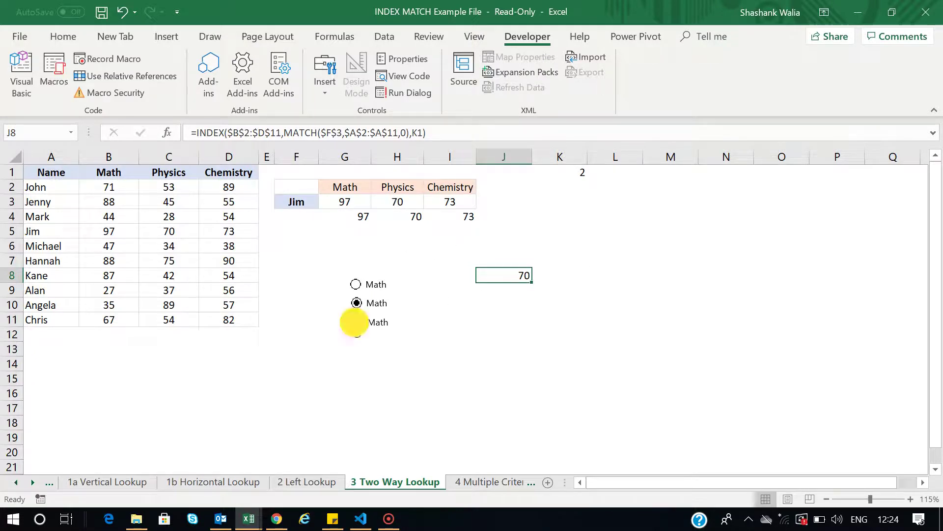
click(358, 322)
Step: Change the second option button's caption from Math to Physics
right_click(375, 285)
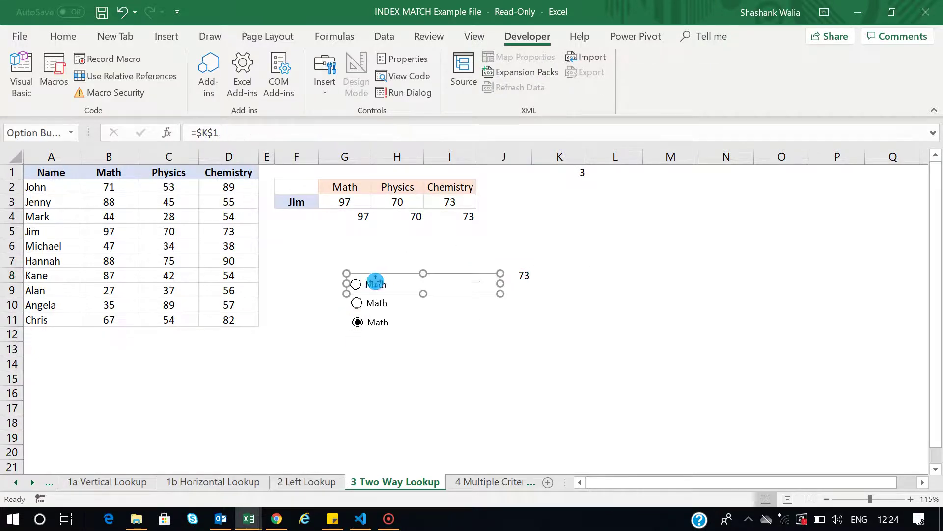
key(Escape)
right_click(367, 303)
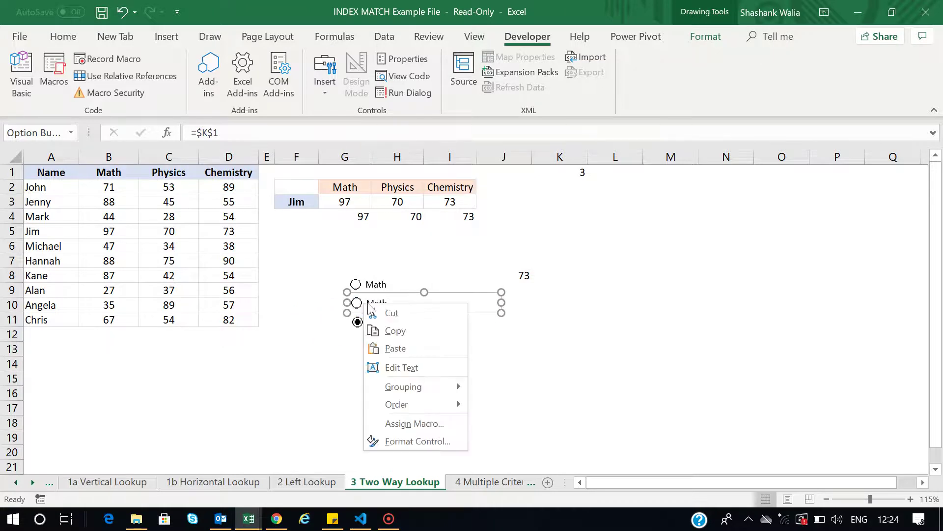
key(Escape)
click(369, 303)
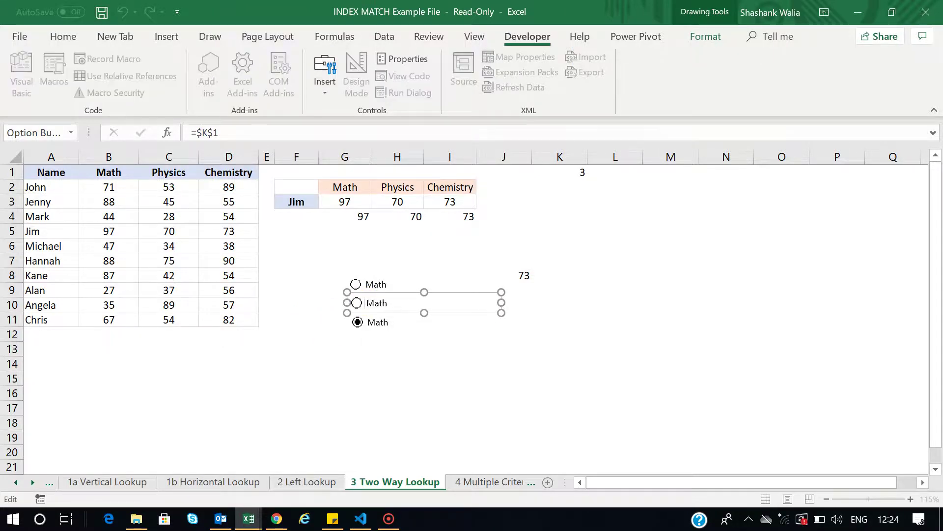
key(Delete)
key(Delete)
key(Delete)
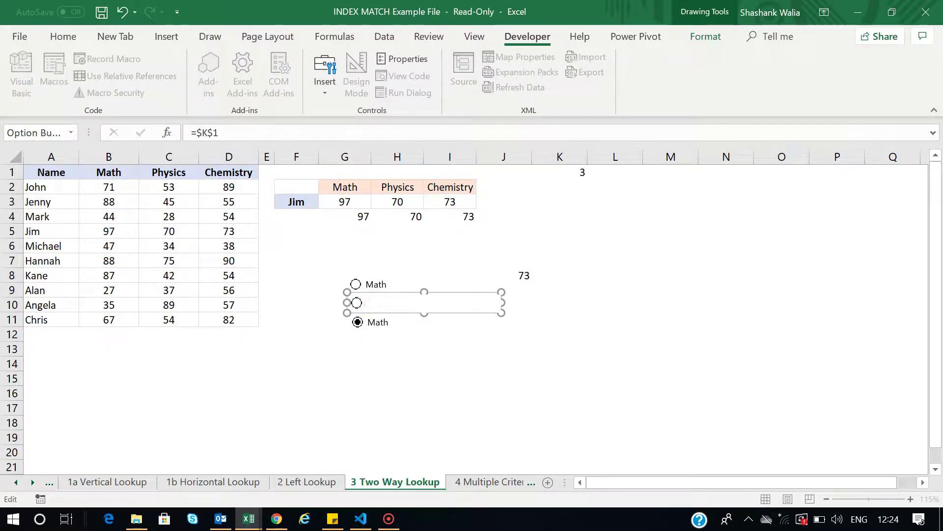
text(Physics)
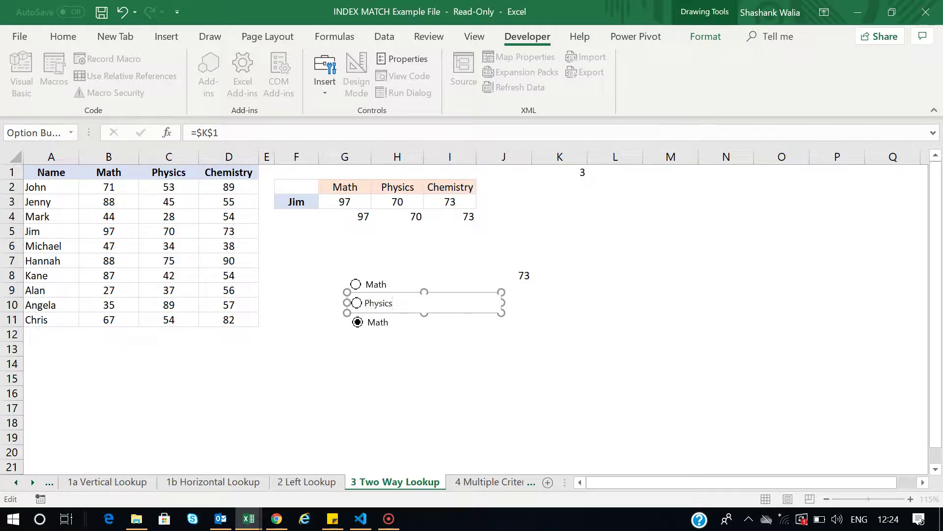
key(Escape)
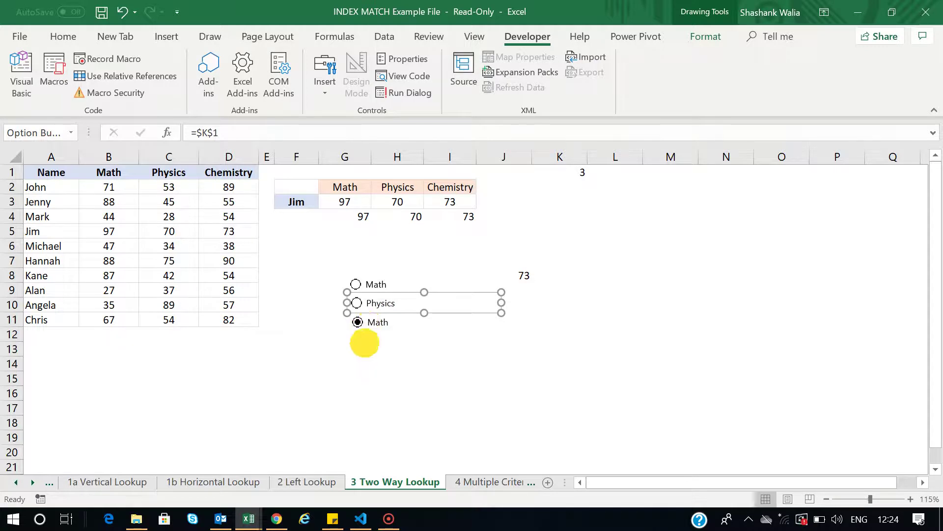
click(365, 344)
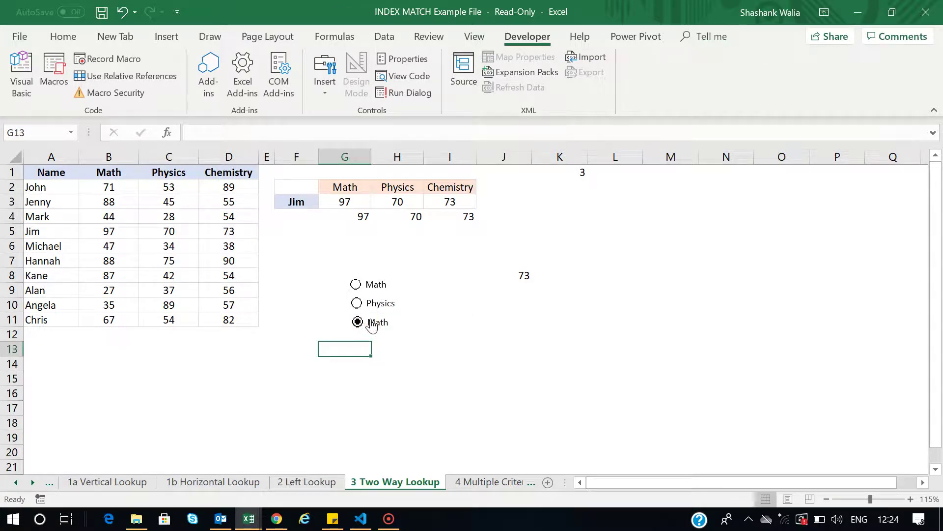
Step: Change the third option button's caption to Chemistry
ctrl+click(372, 326)
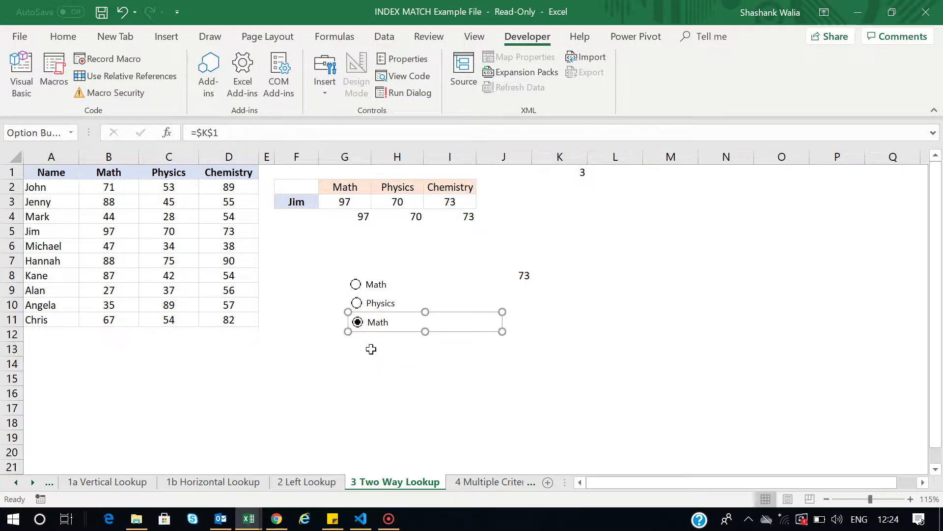
click(370, 324)
key(Delete)
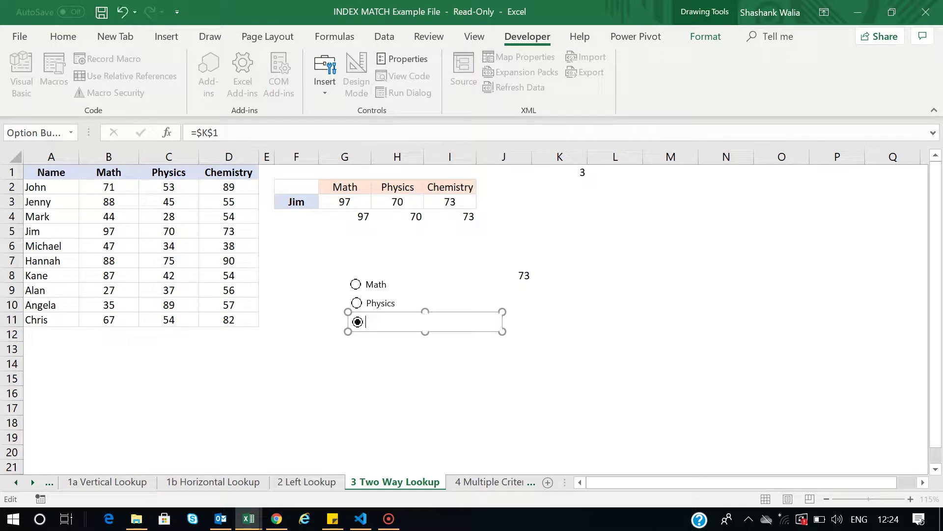
text(Chemis)
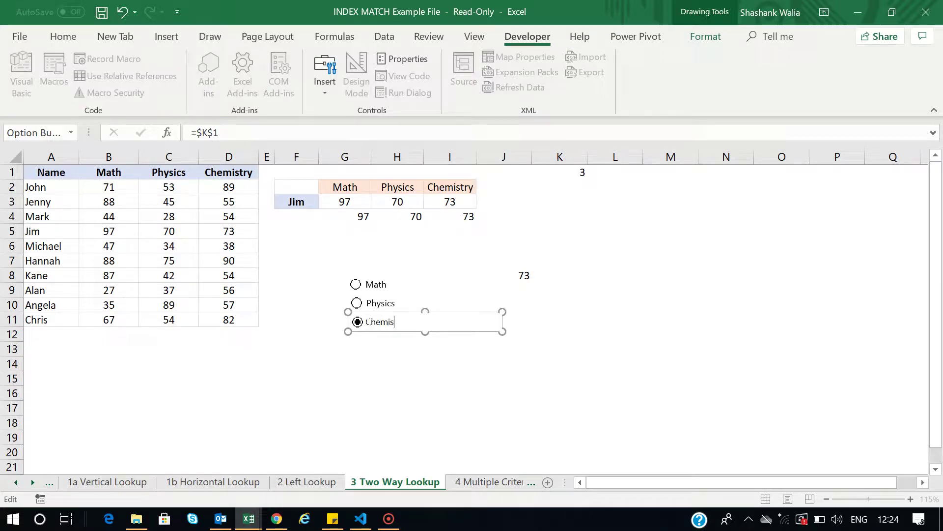
text(try)
click(369, 368)
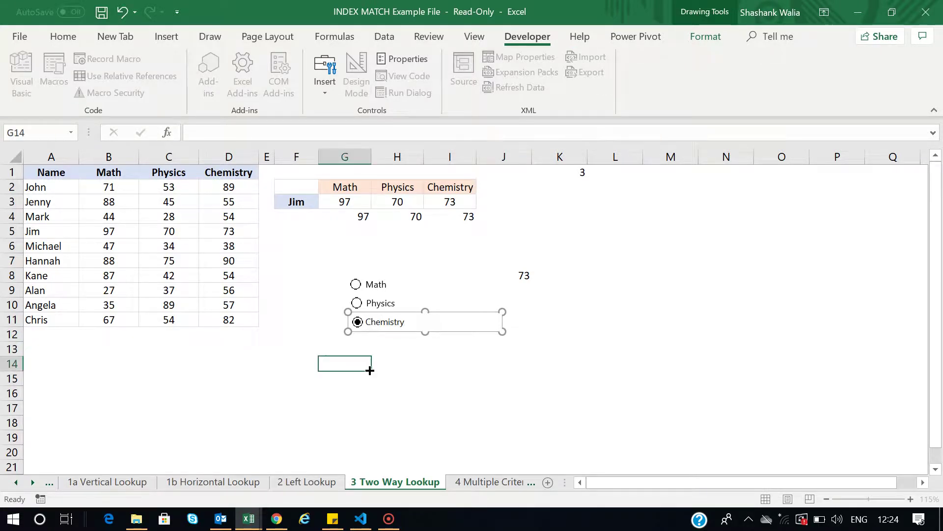
Step: Align the Math, Physics and Chemistry option buttons to the left and distribute them vertically
ctrl+click(379, 320)
ctrl+click(378, 303)
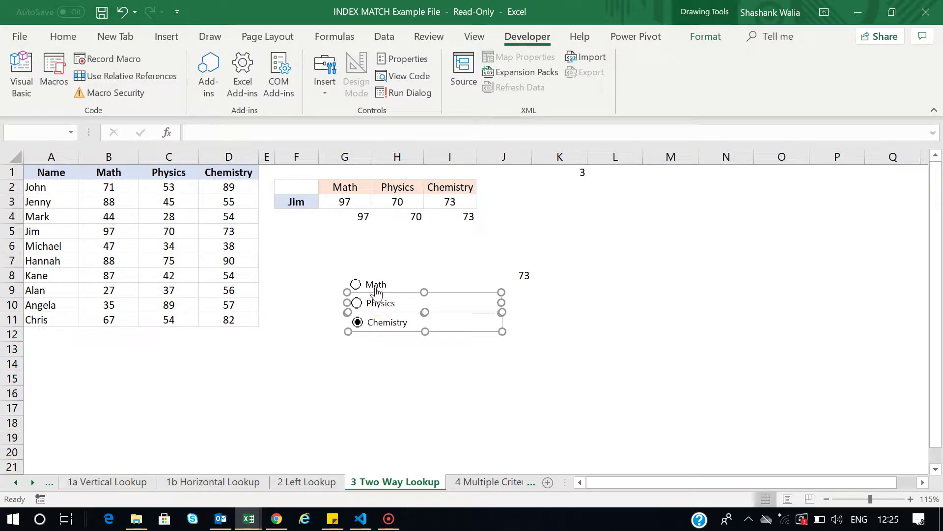
ctrl+click(374, 284)
click(716, 36)
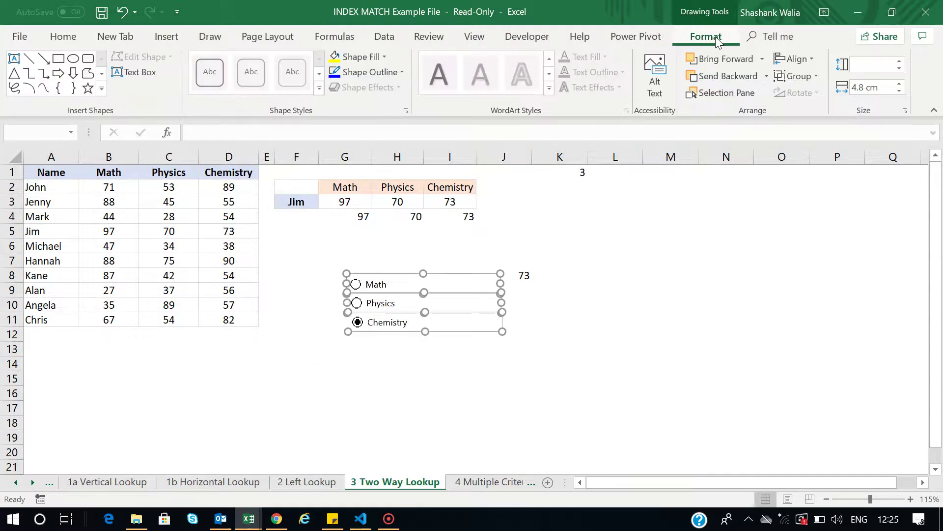
click(810, 60)
click(796, 77)
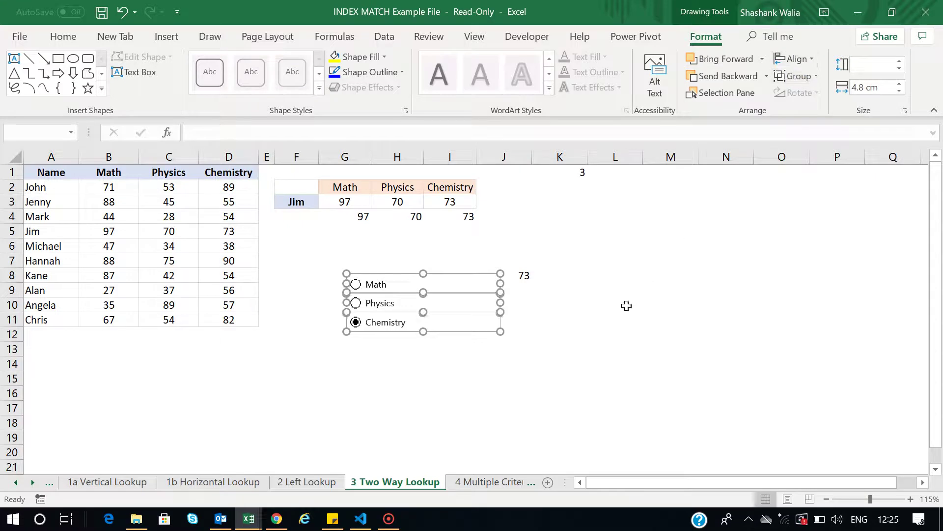
click(791, 63)
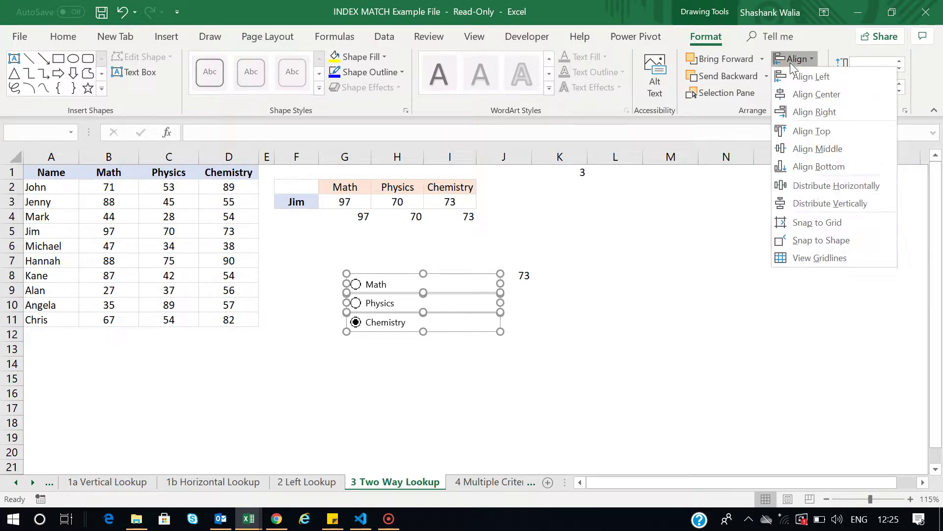
click(813, 206)
click(490, 364)
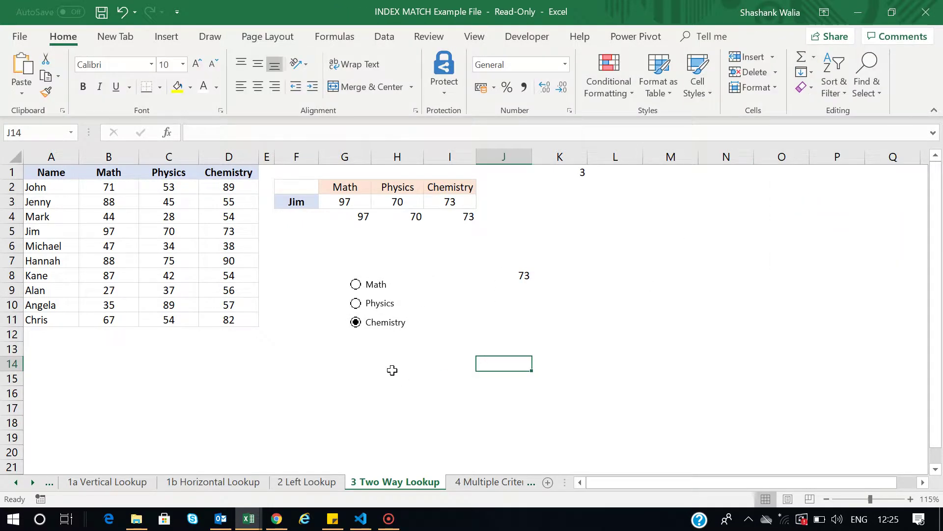
Step: Enter the heading Scores in J7 and link I7 to the student name with =F3
click(513, 273)
click(514, 256)
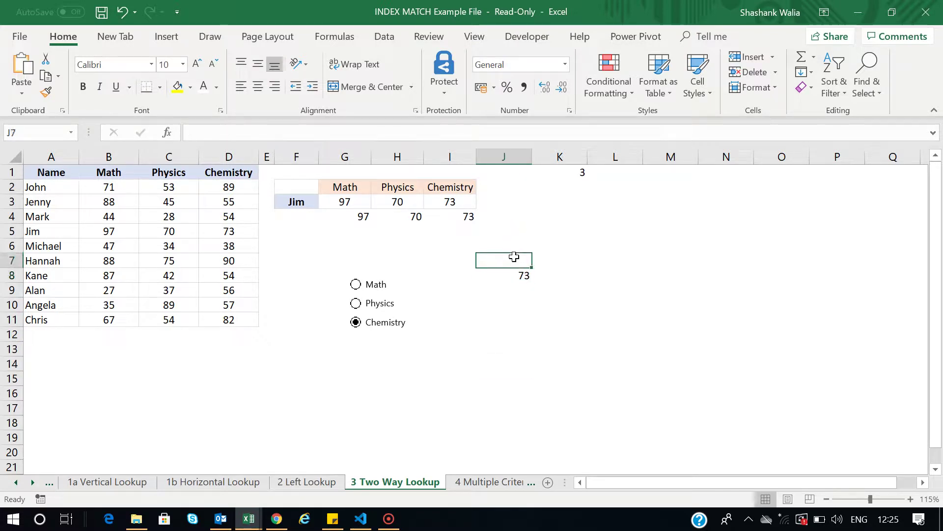
text(Scores)
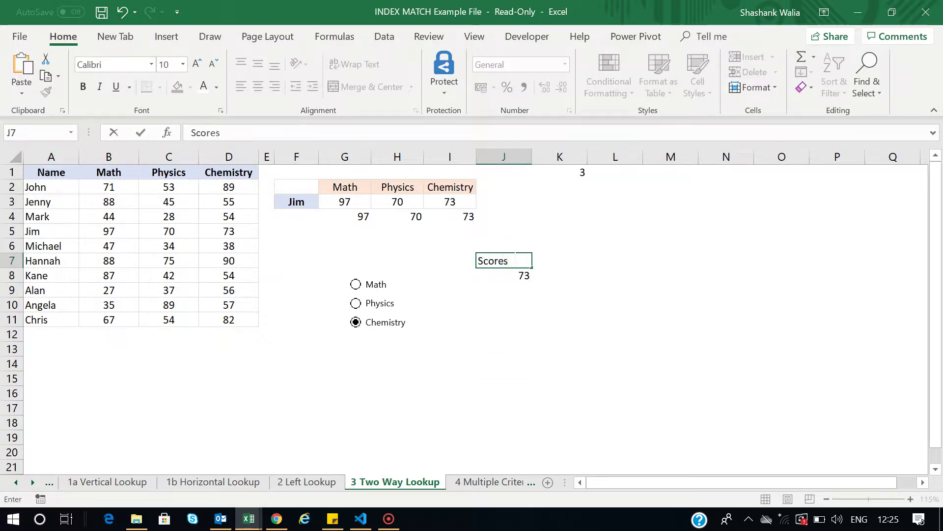
click(425, 261)
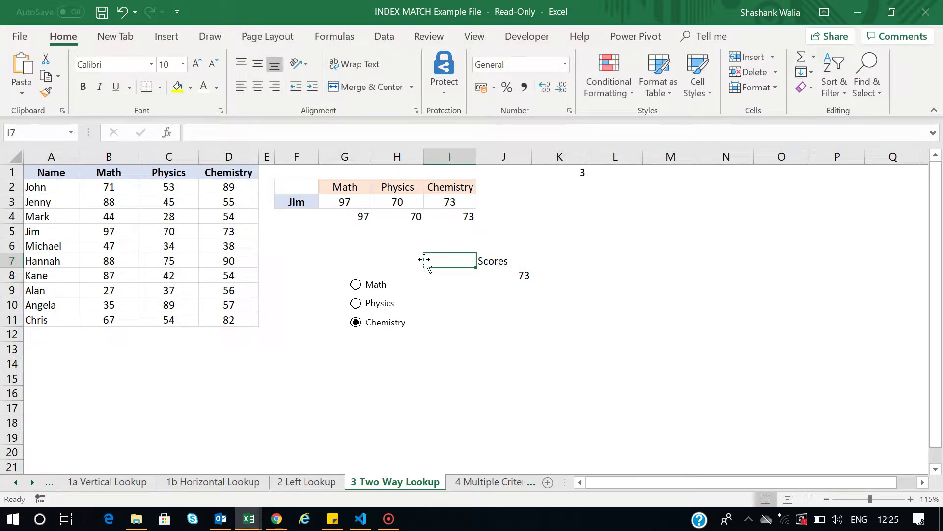
text(=)
click(301, 202)
key(Return)
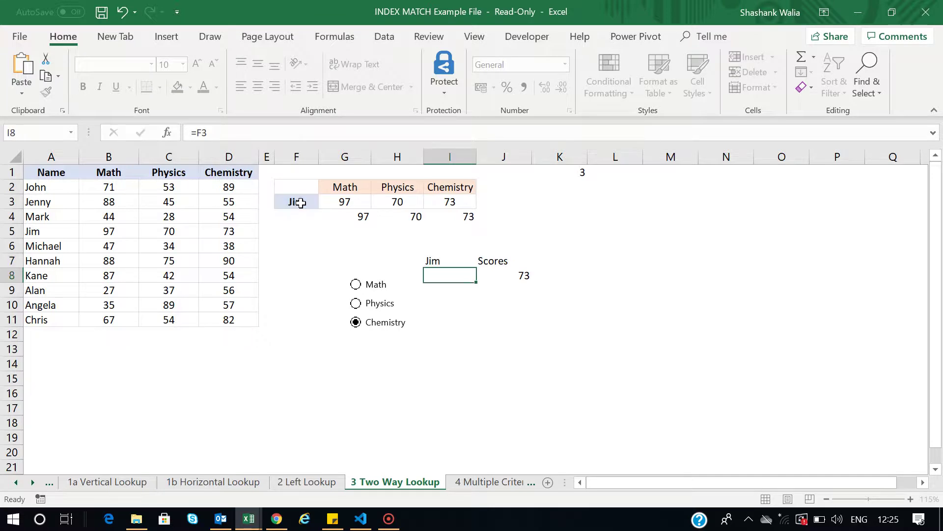
click(725, 422)
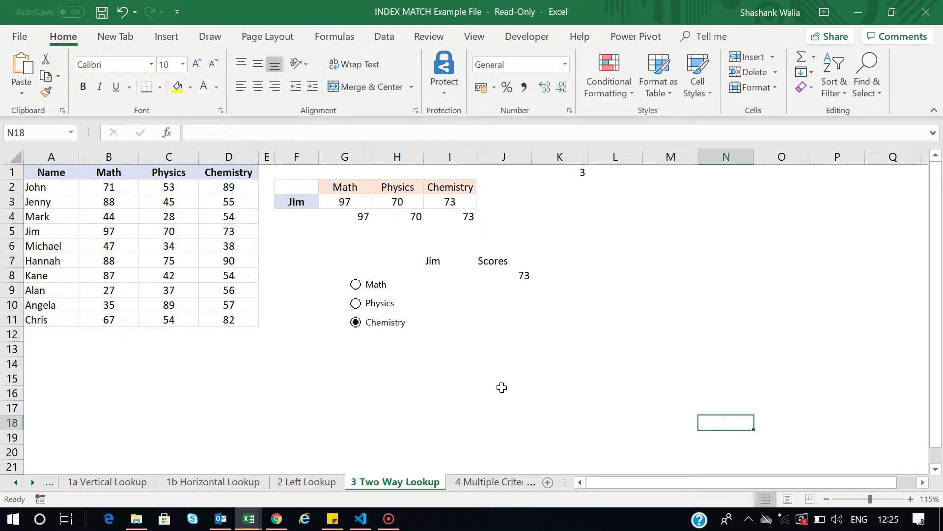
Step: Test the score lookup in J8 by turning on Math, Physics and Chemistry in turn
click(357, 285)
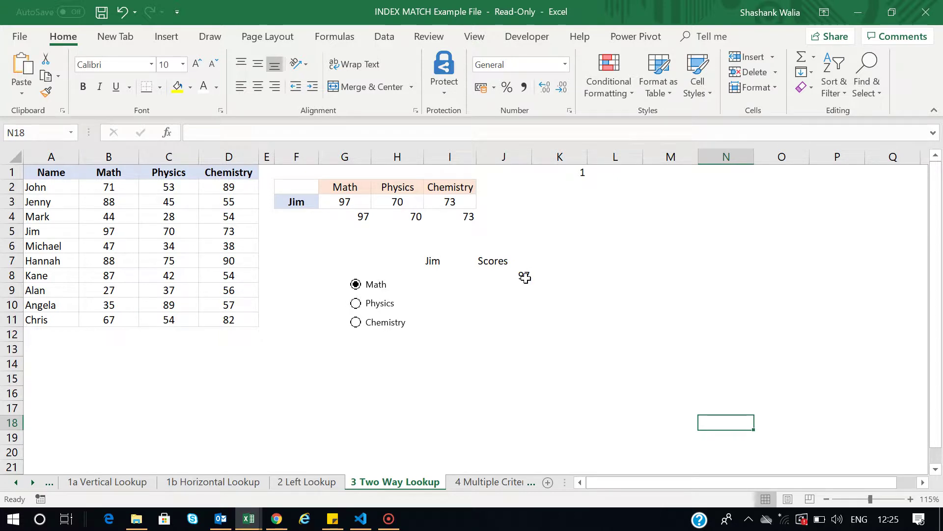
click(356, 304)
click(356, 323)
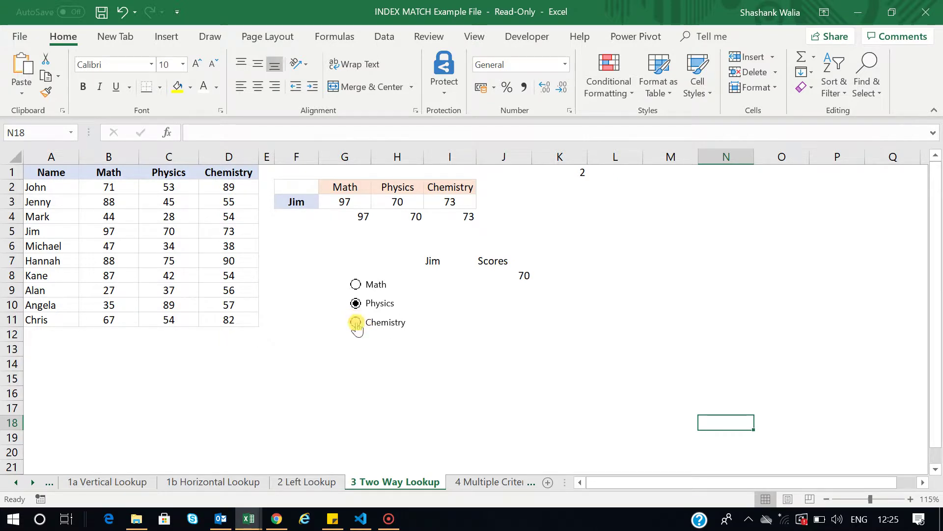
Step: Replace the student name in F3 with the name listed in A4
click(298, 203)
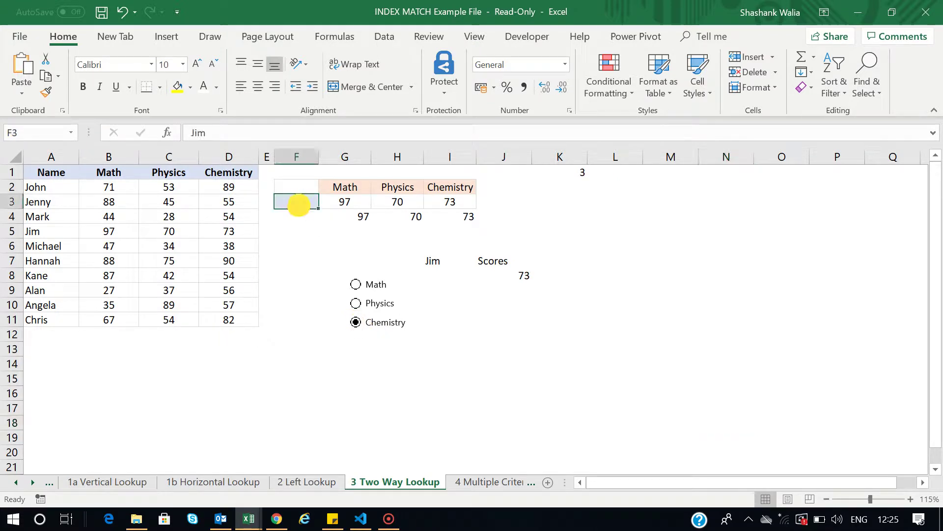
text(Mark)
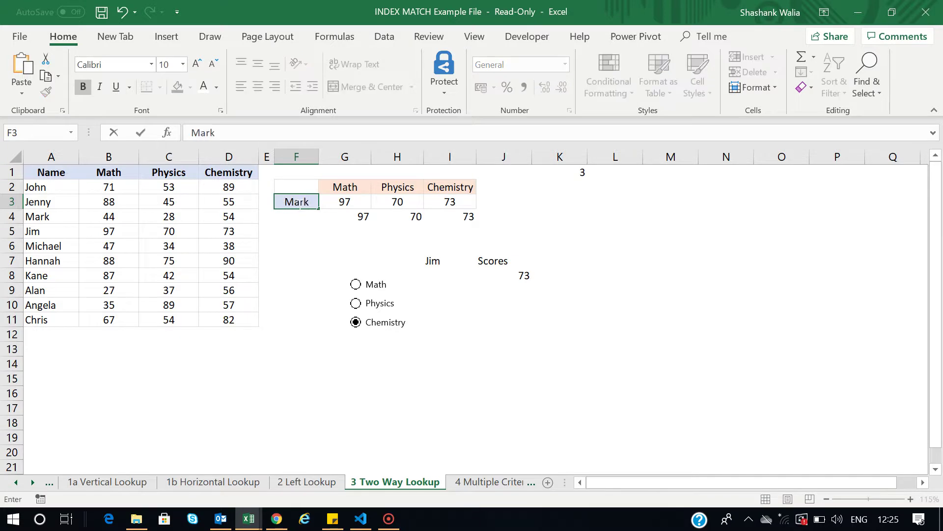
key(Return)
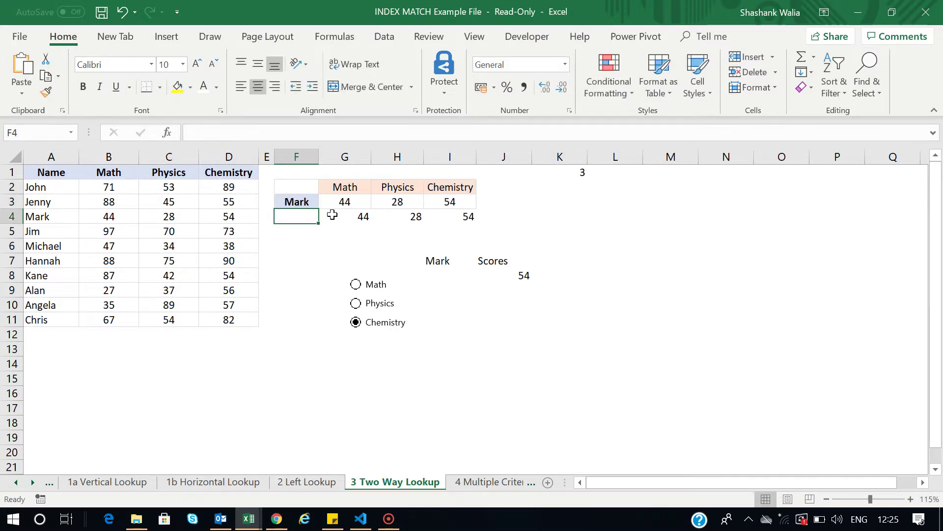
Step: Cycle through the three subject option buttons to check J8 for the new student, ending on Chemistry
click(356, 284)
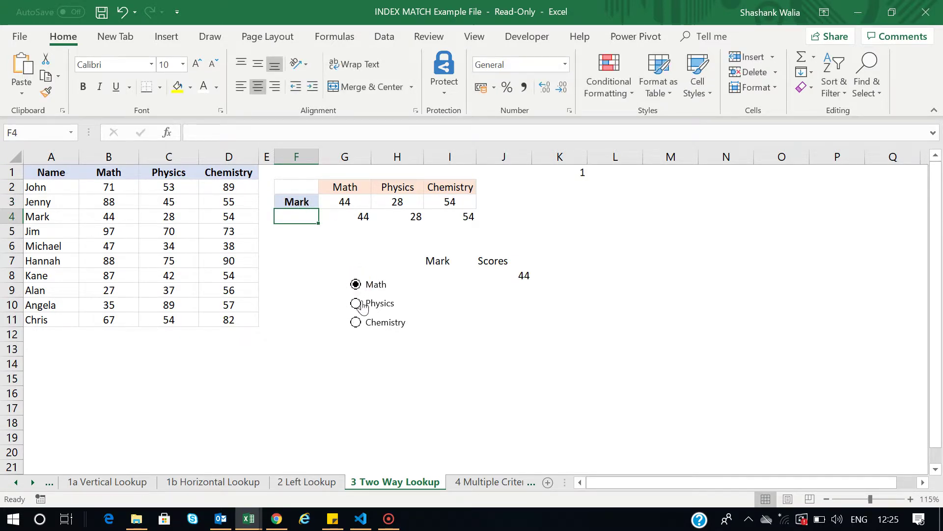
click(356, 304)
click(358, 323)
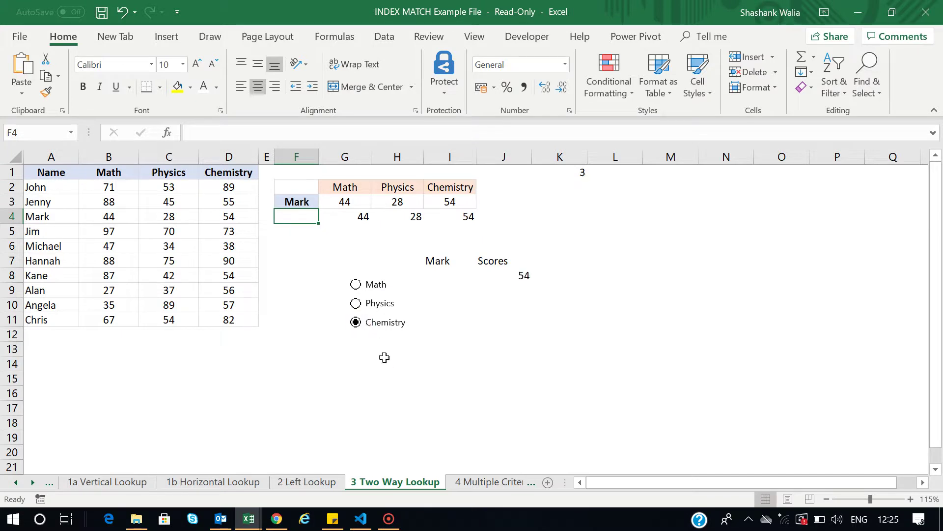
click(398, 372)
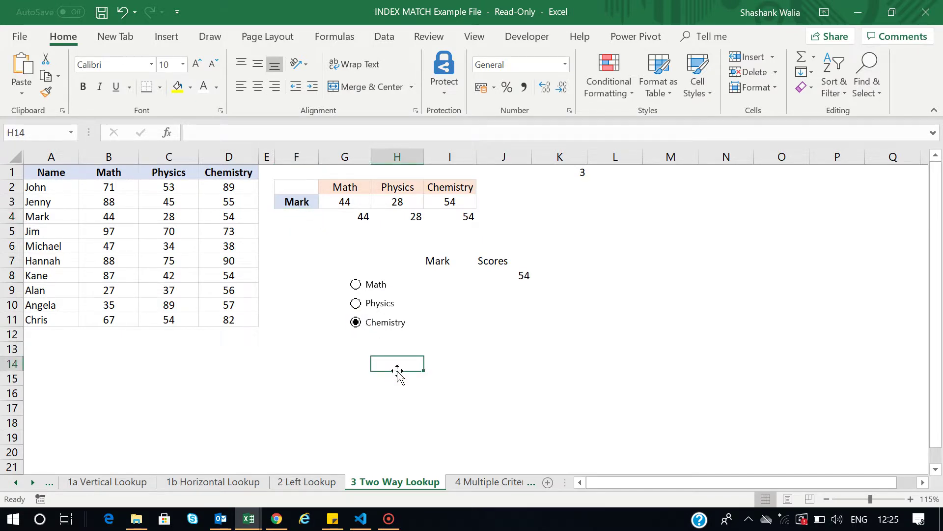
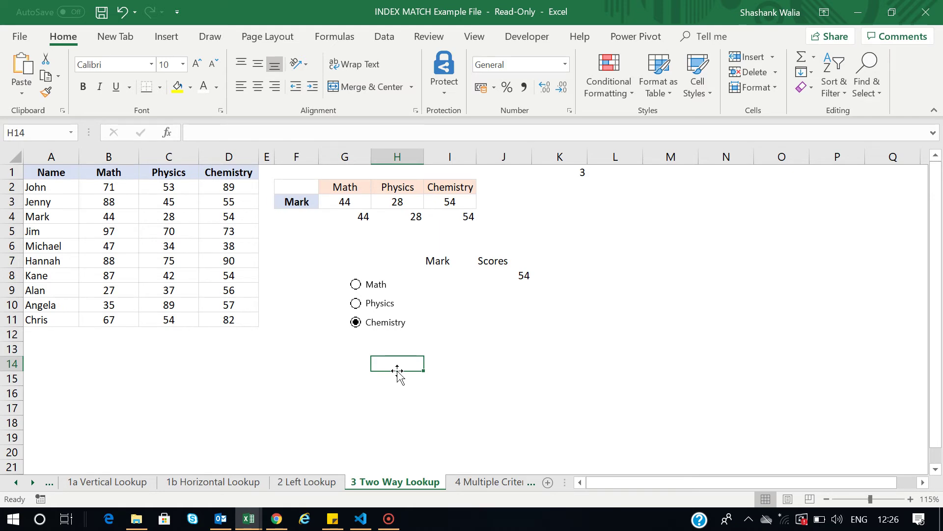
click(387, 523)
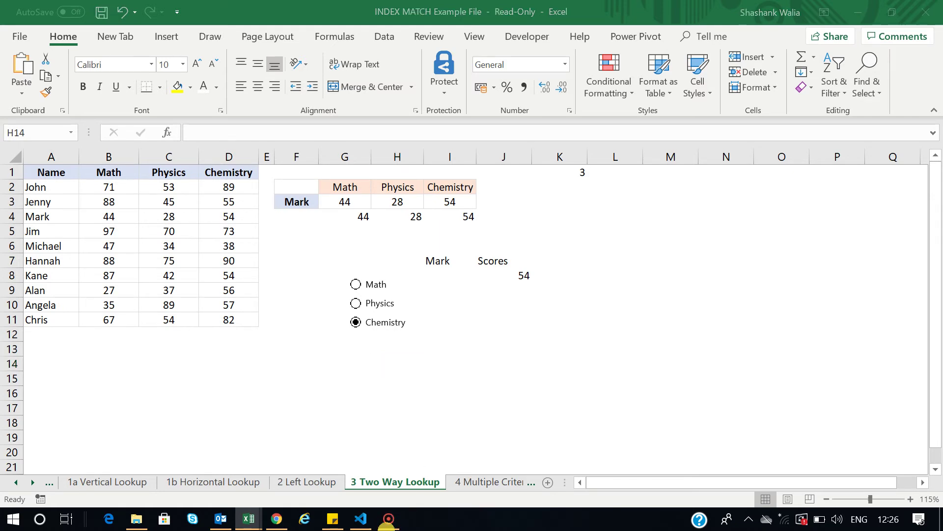
click(389, 520)
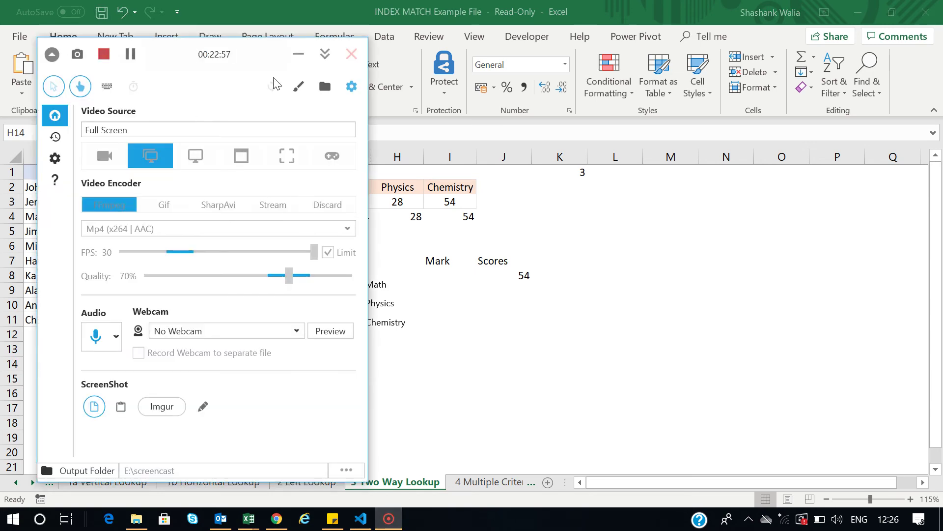